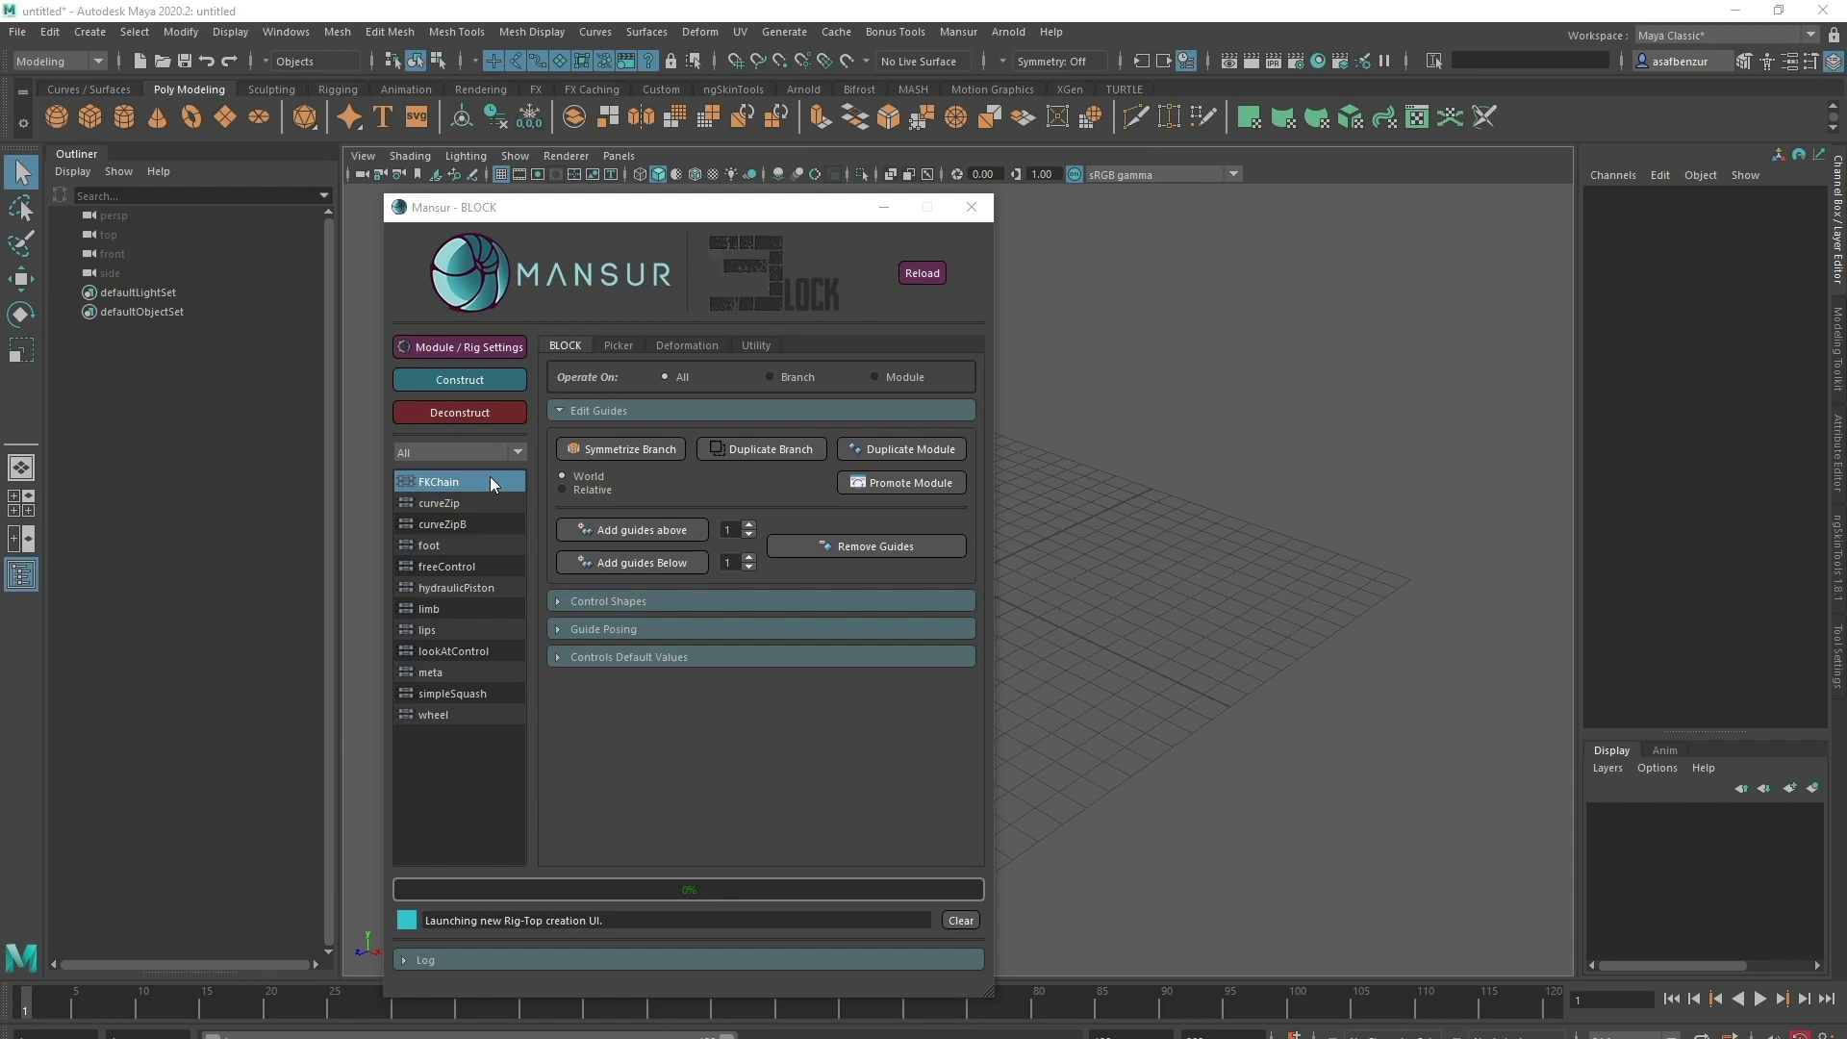
Step: Preview the rig top custom scripts and build the FKChain guides in BLOCK
drag(807, 189, 1092, 189)
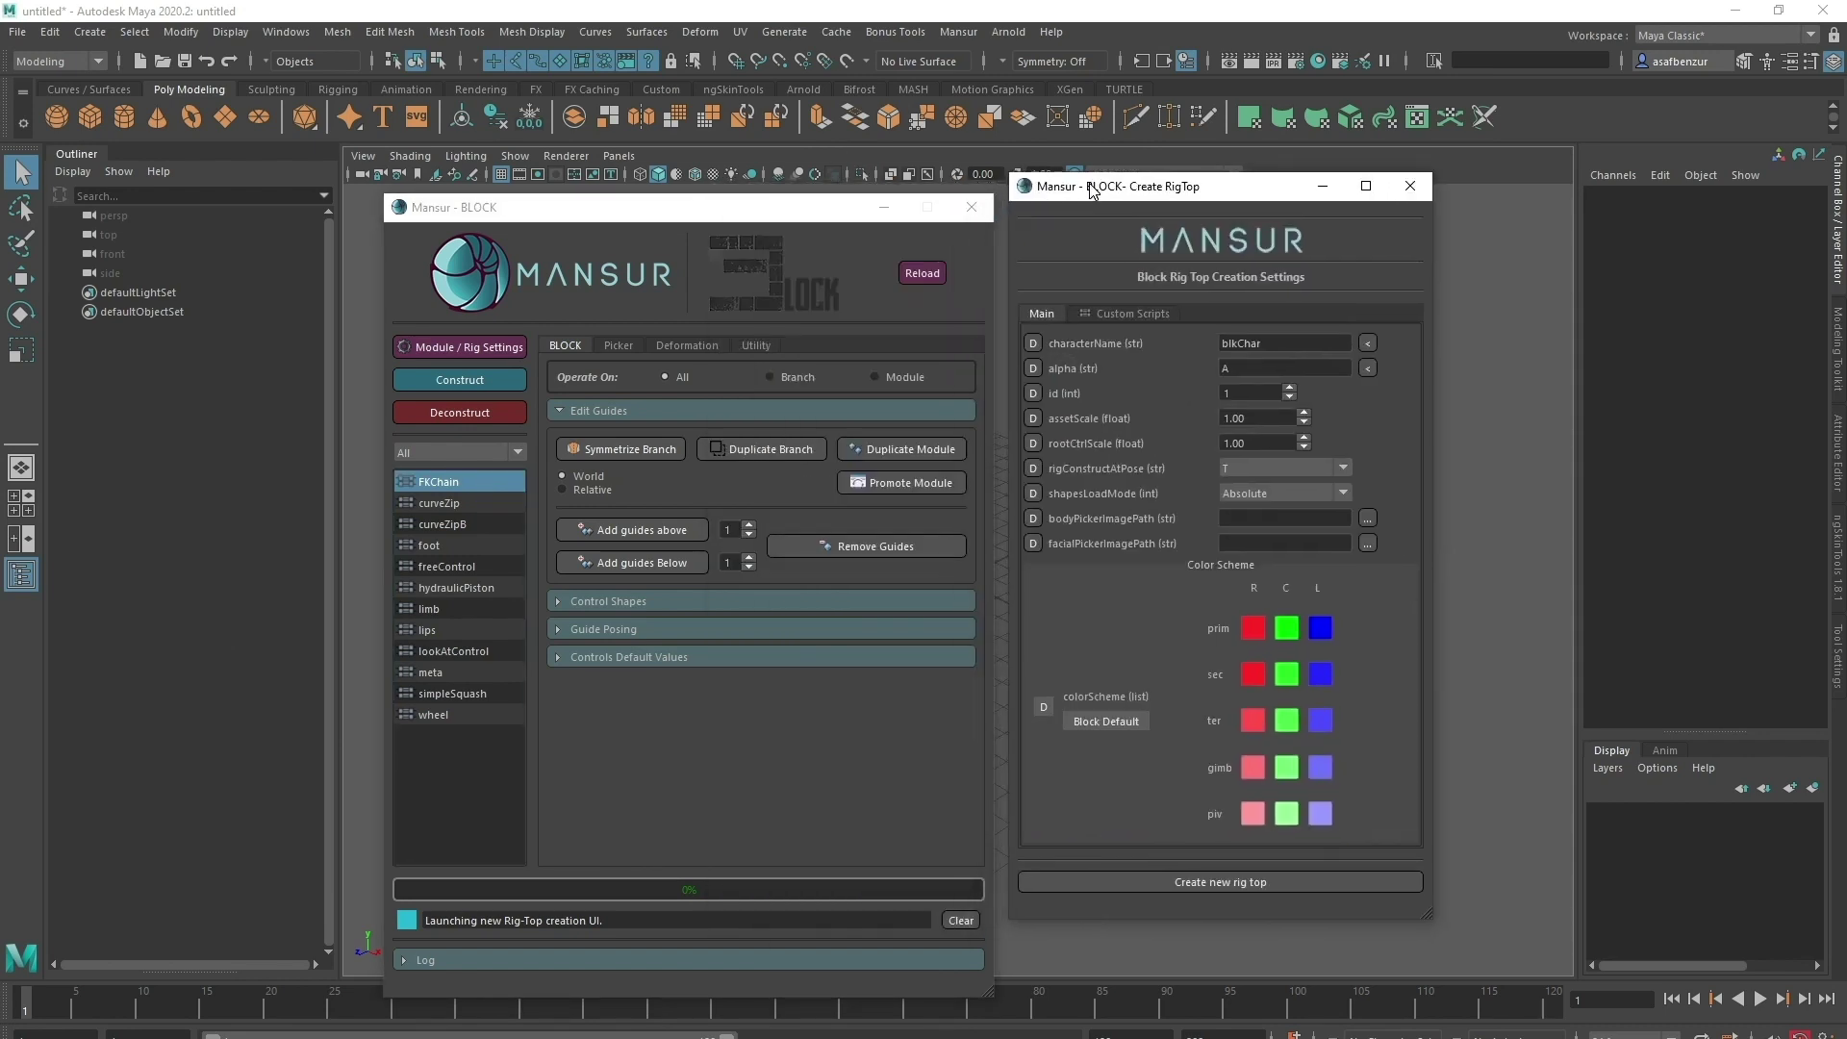
click(1126, 313)
click(1095, 347)
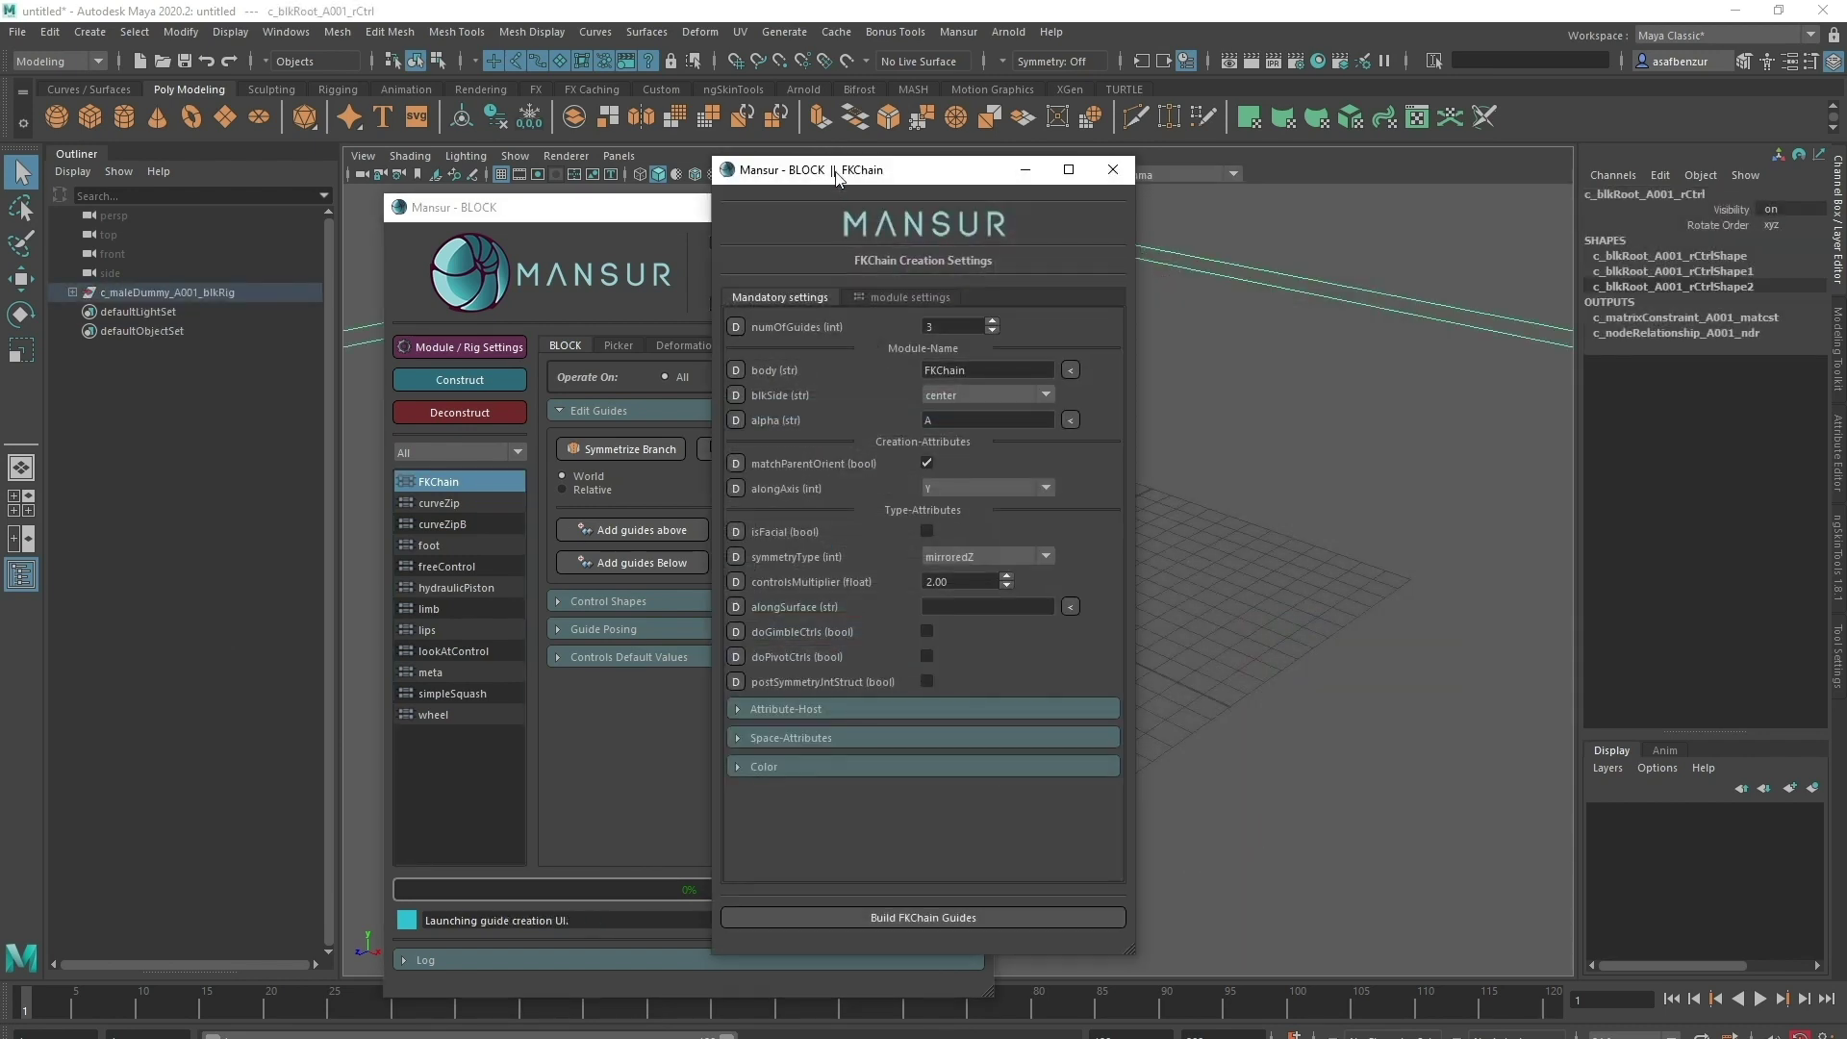
drag(859, 173, 1150, 157)
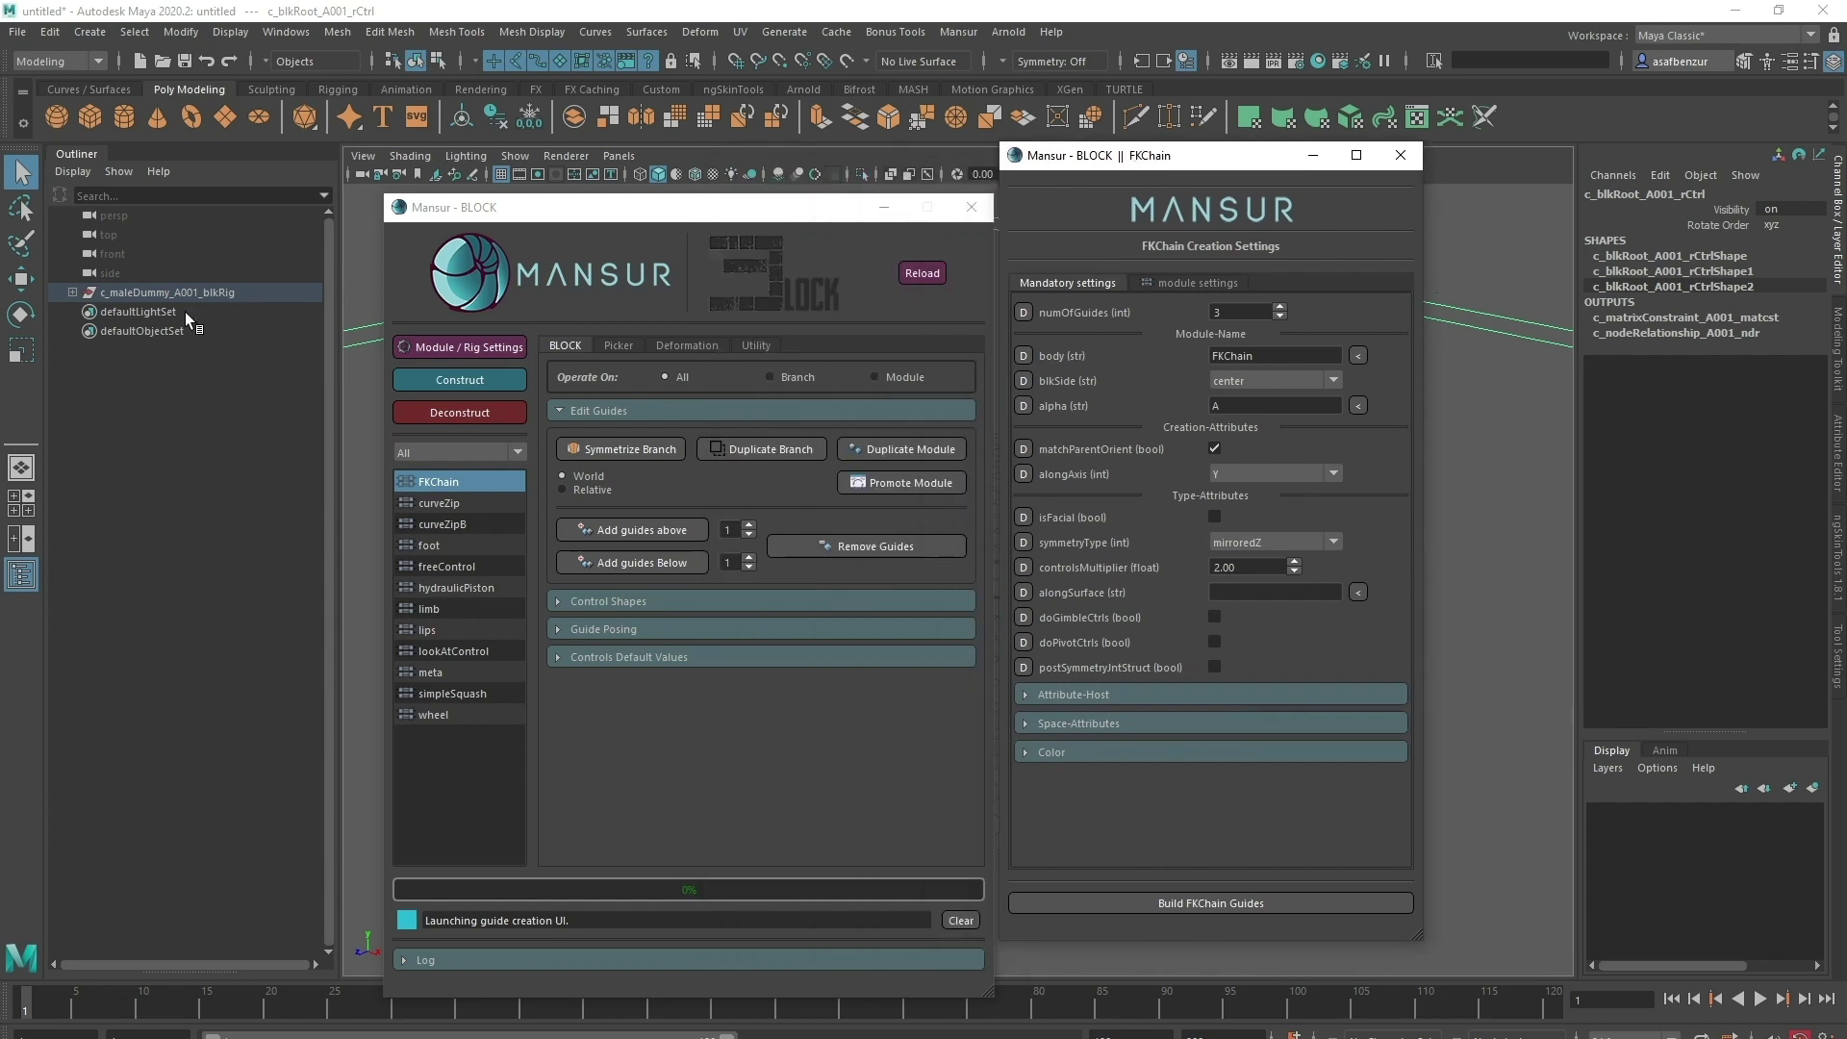
click(72, 292)
click(1209, 902)
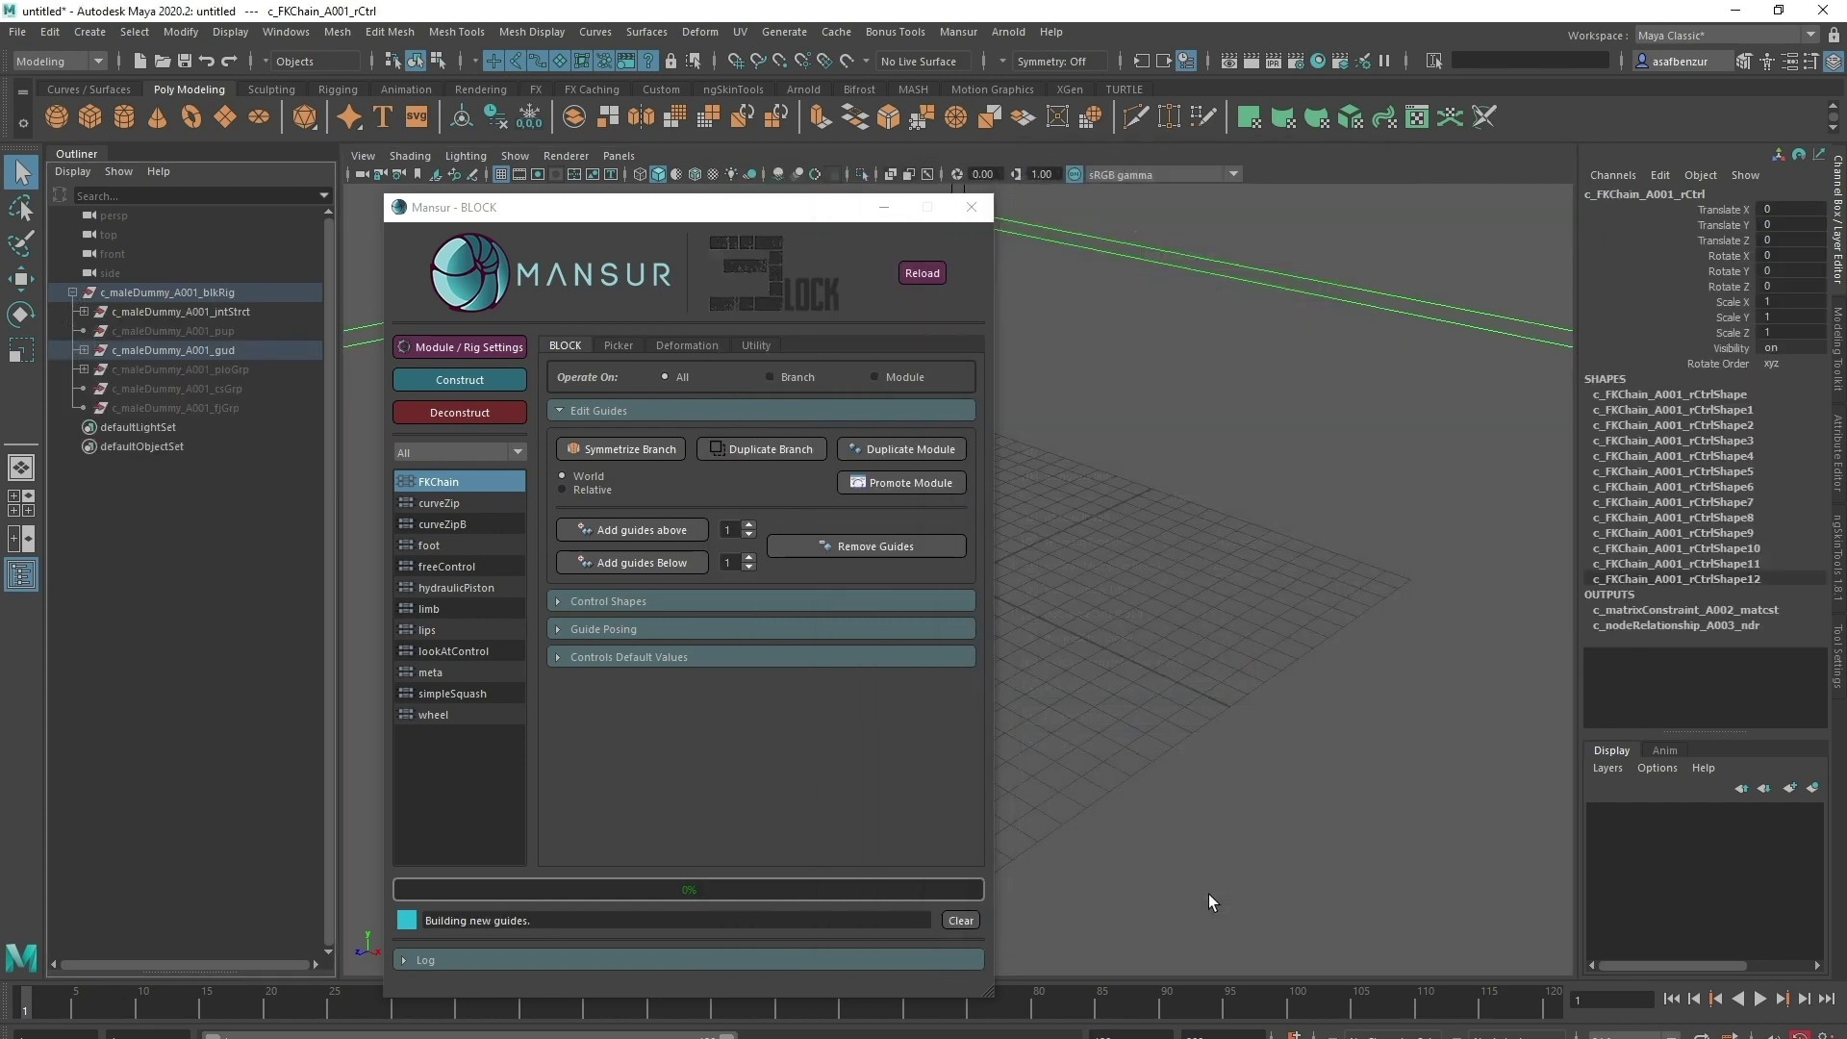
Step: Preview the built rig by bending and then moving the FKChain control to about -1.052
alt+middle_drag(1202, 424, 1202, 560)
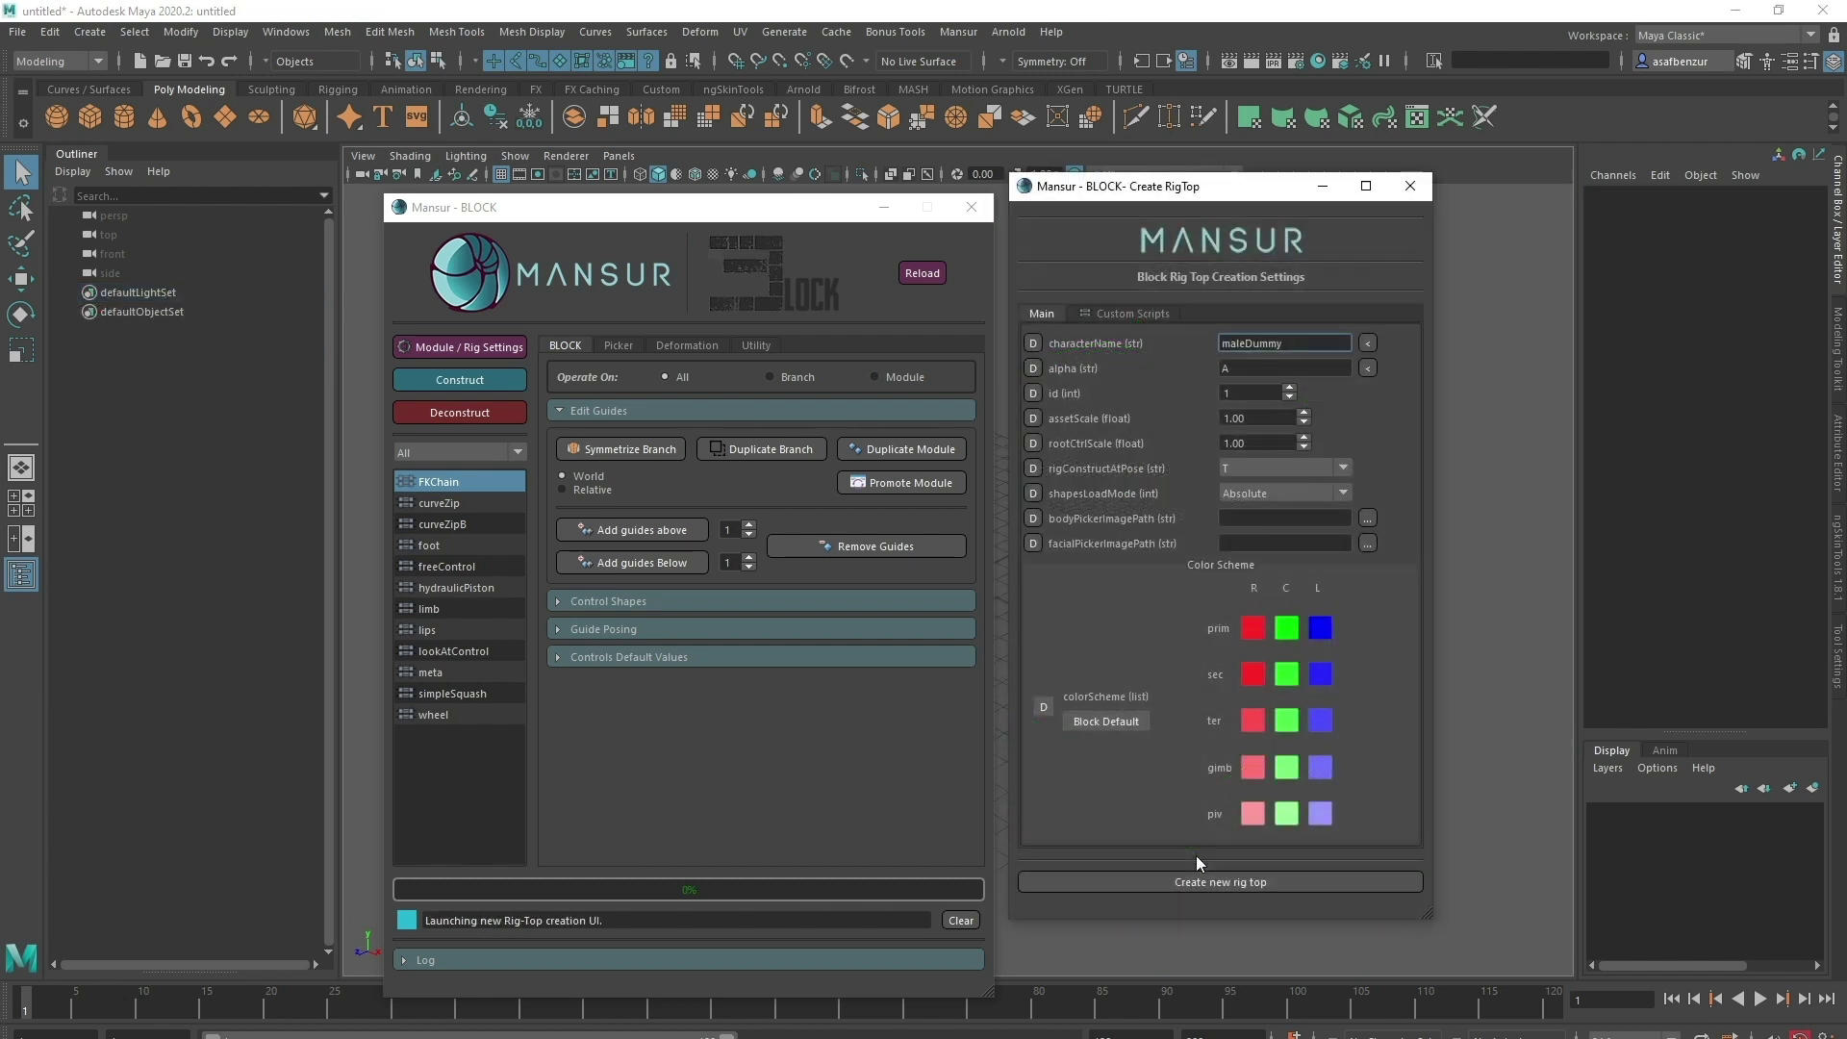
click(1195, 878)
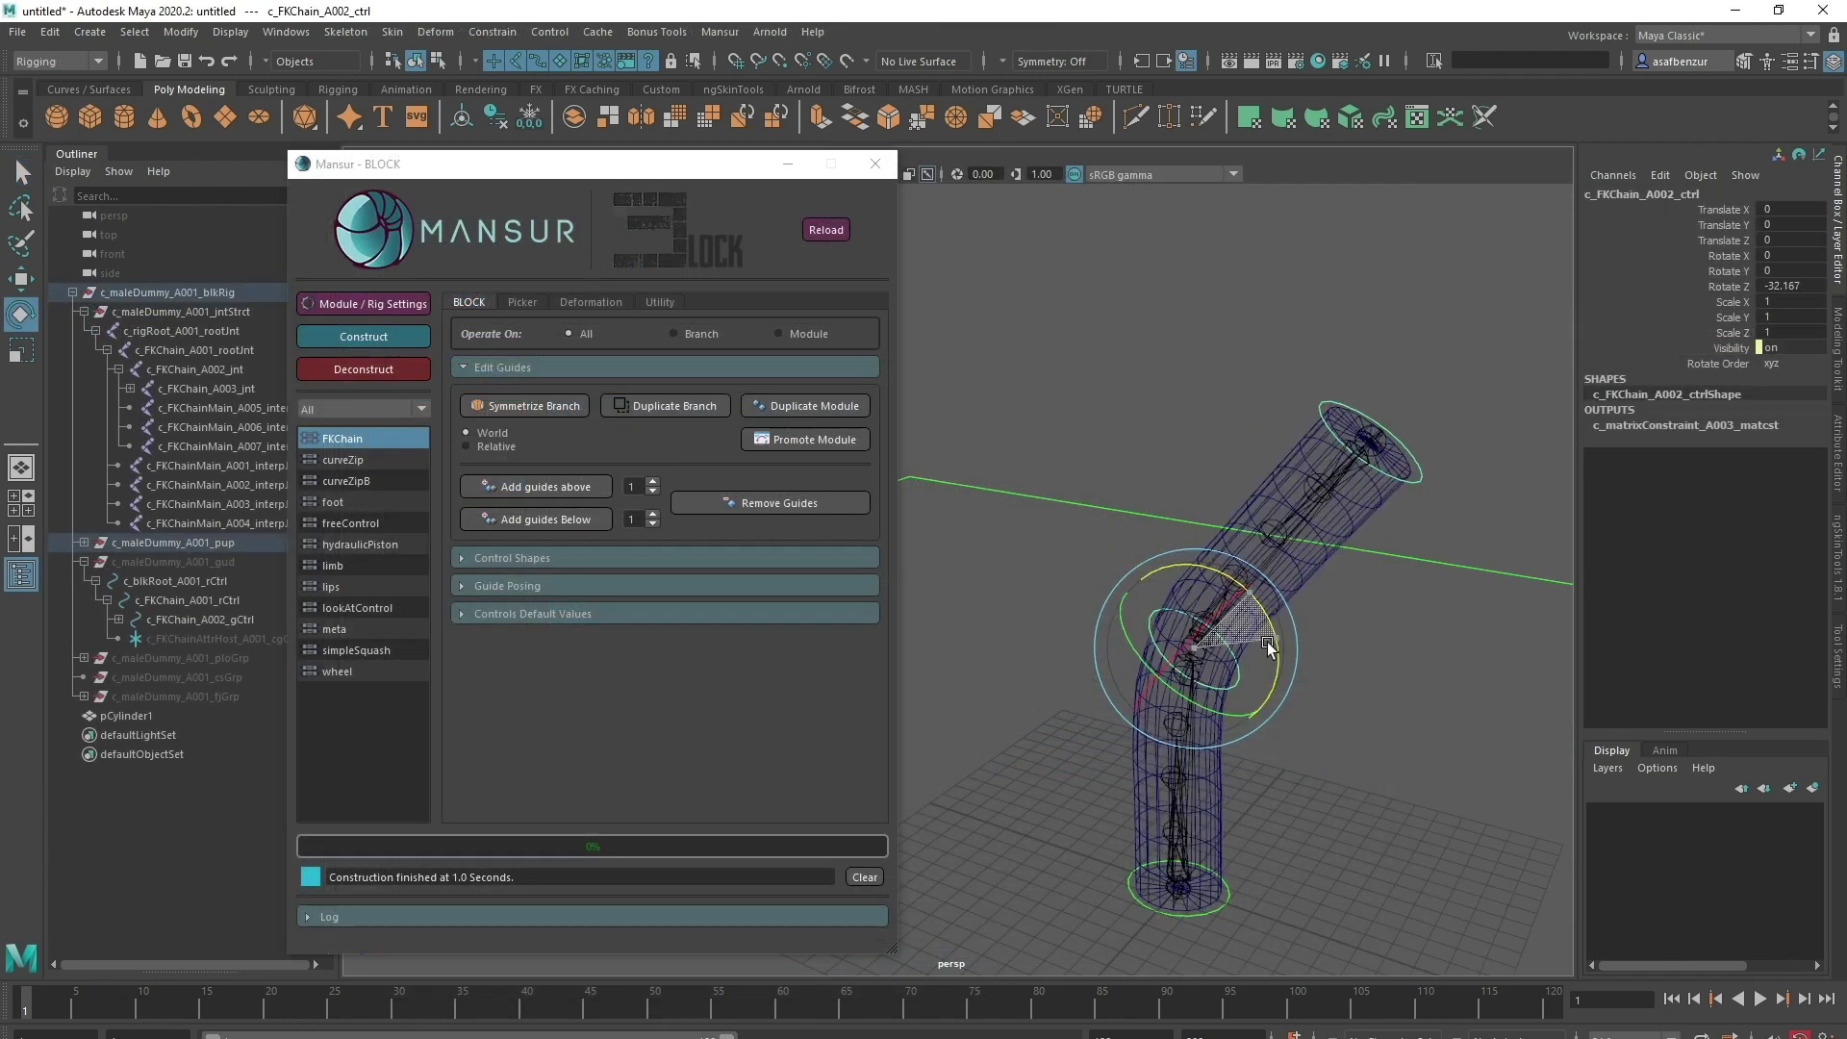
drag(1267, 643, 1241, 673)
key(ctrl+z)
key(w)
drag(1203, 563, 1214, 877)
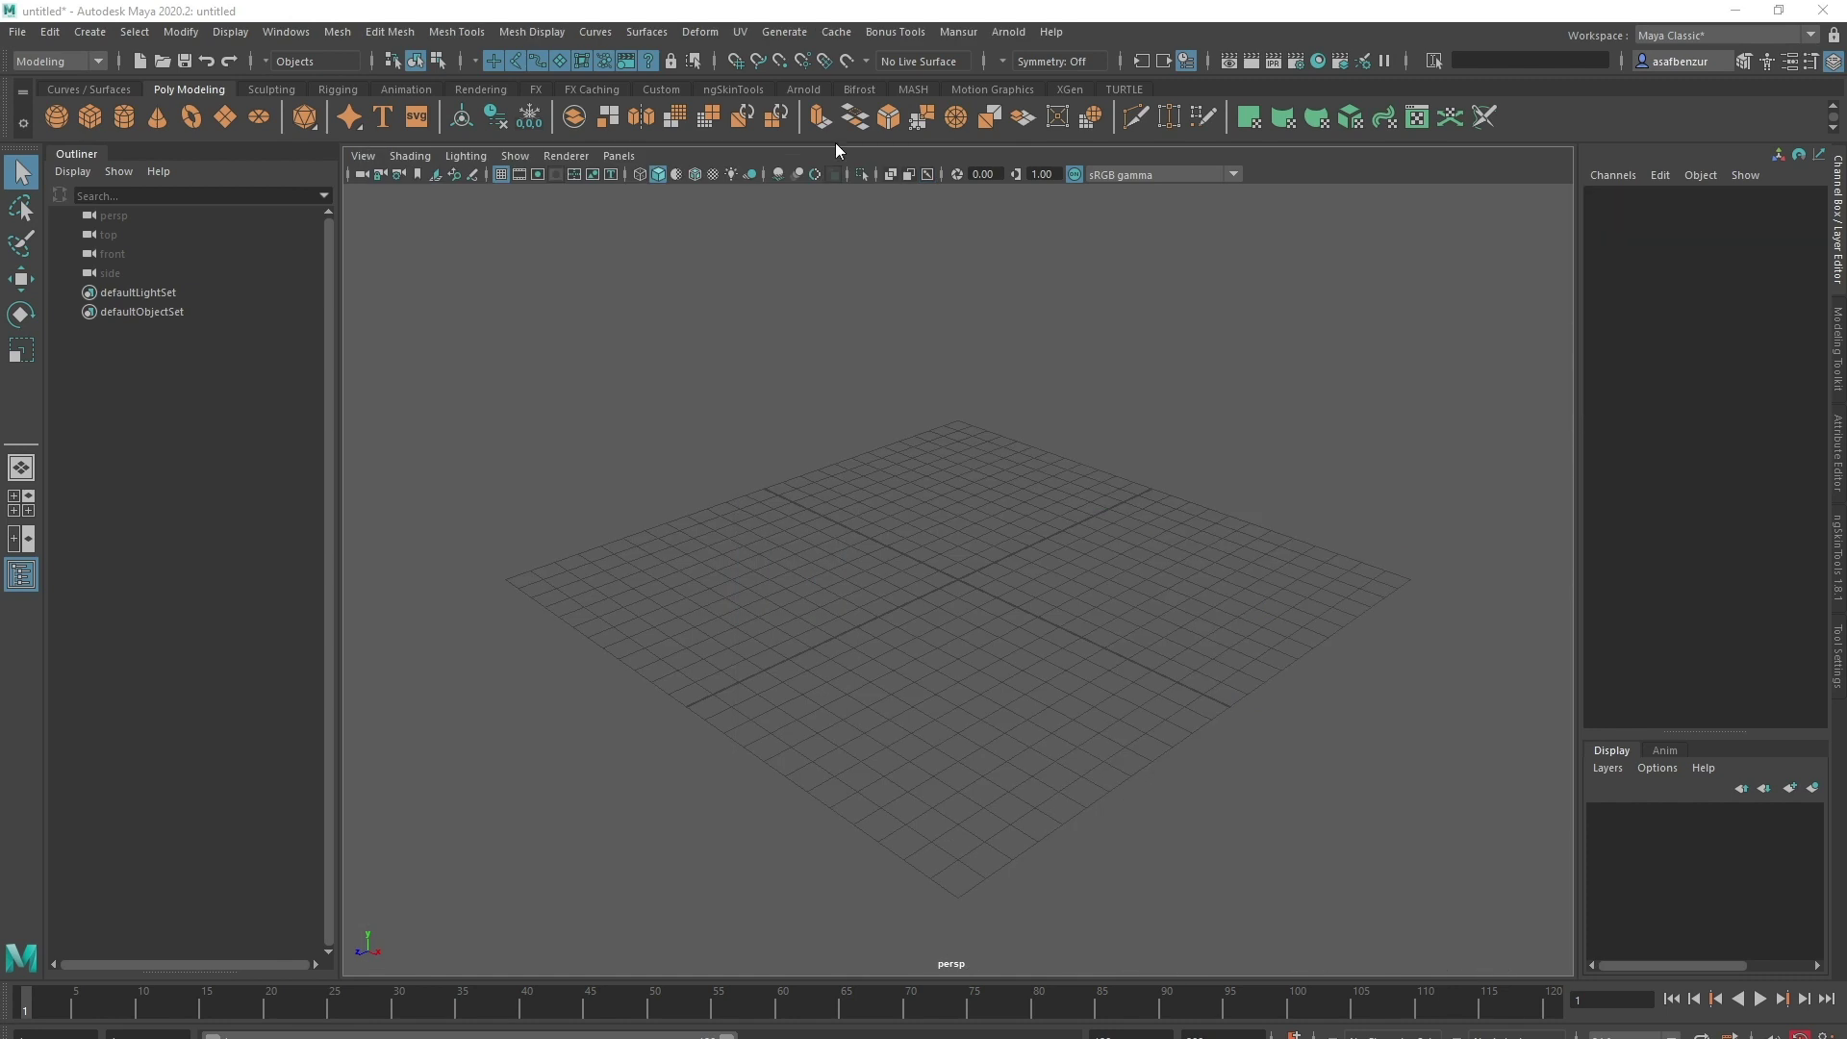
Step: Launch the Block Builder from the Mansur menu
click(964, 35)
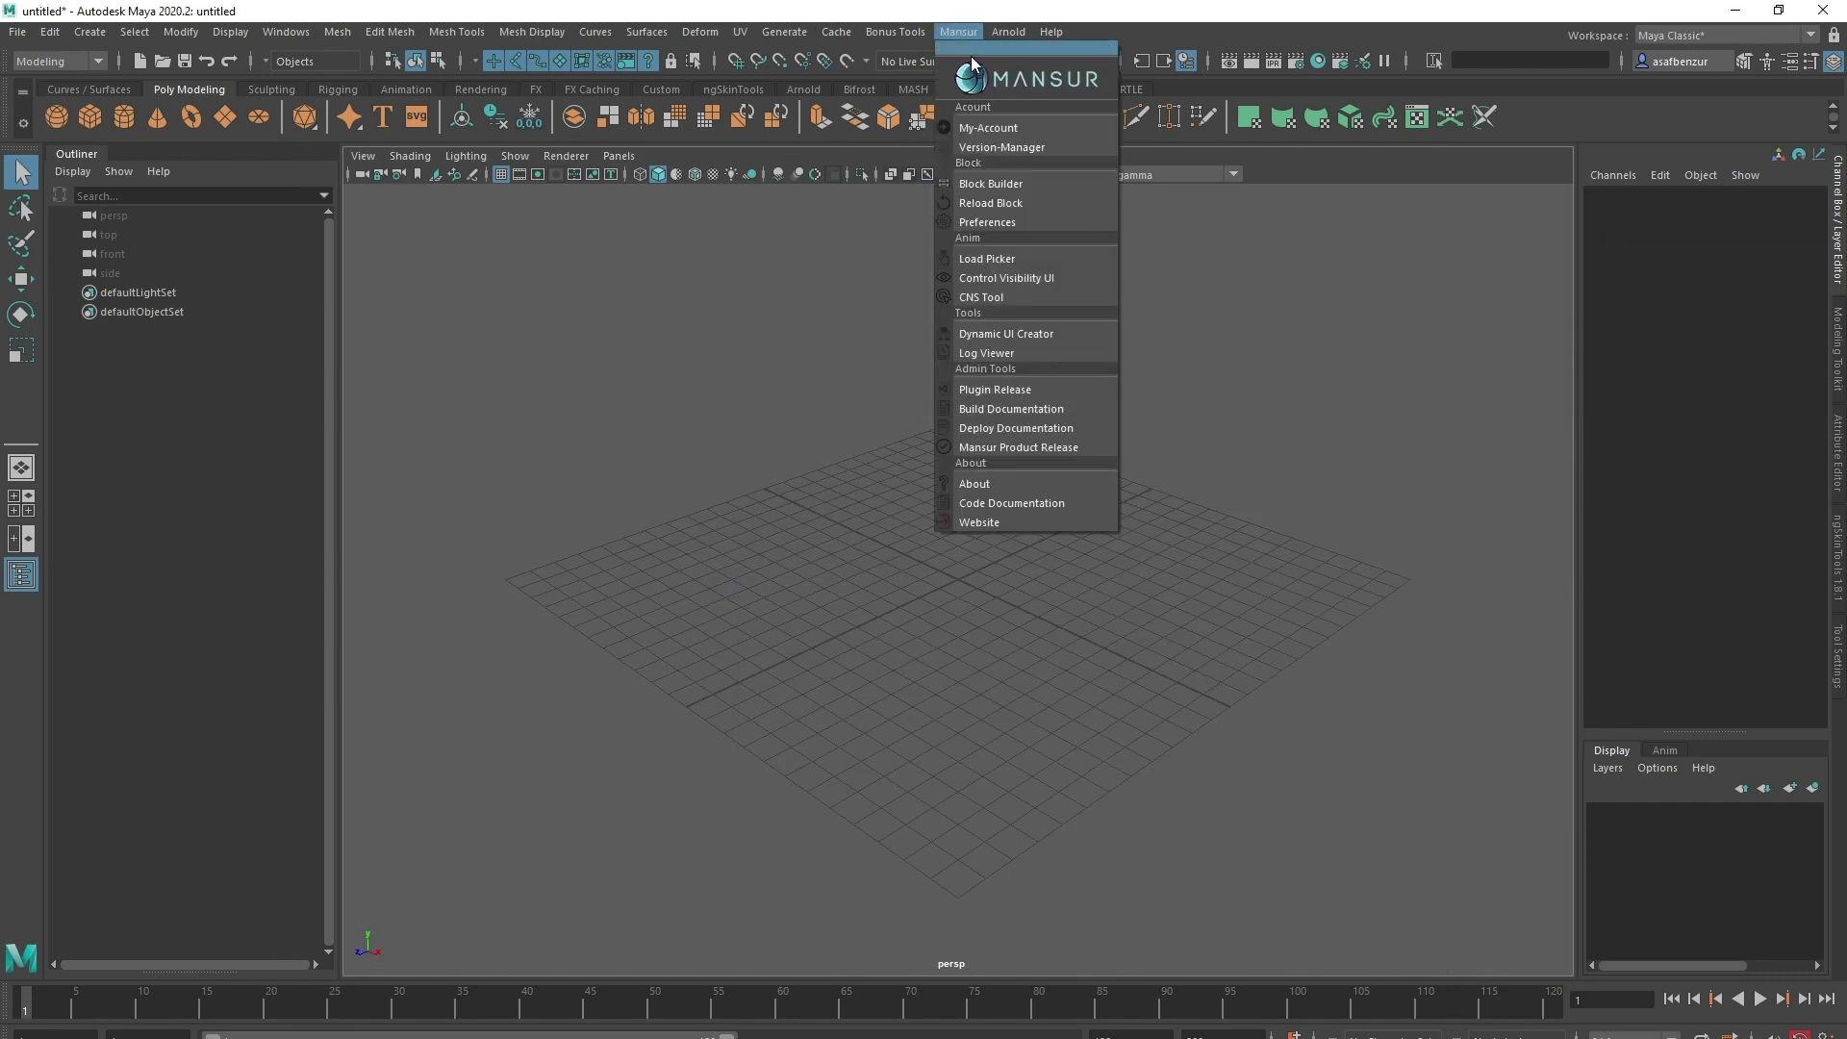
click(1097, 186)
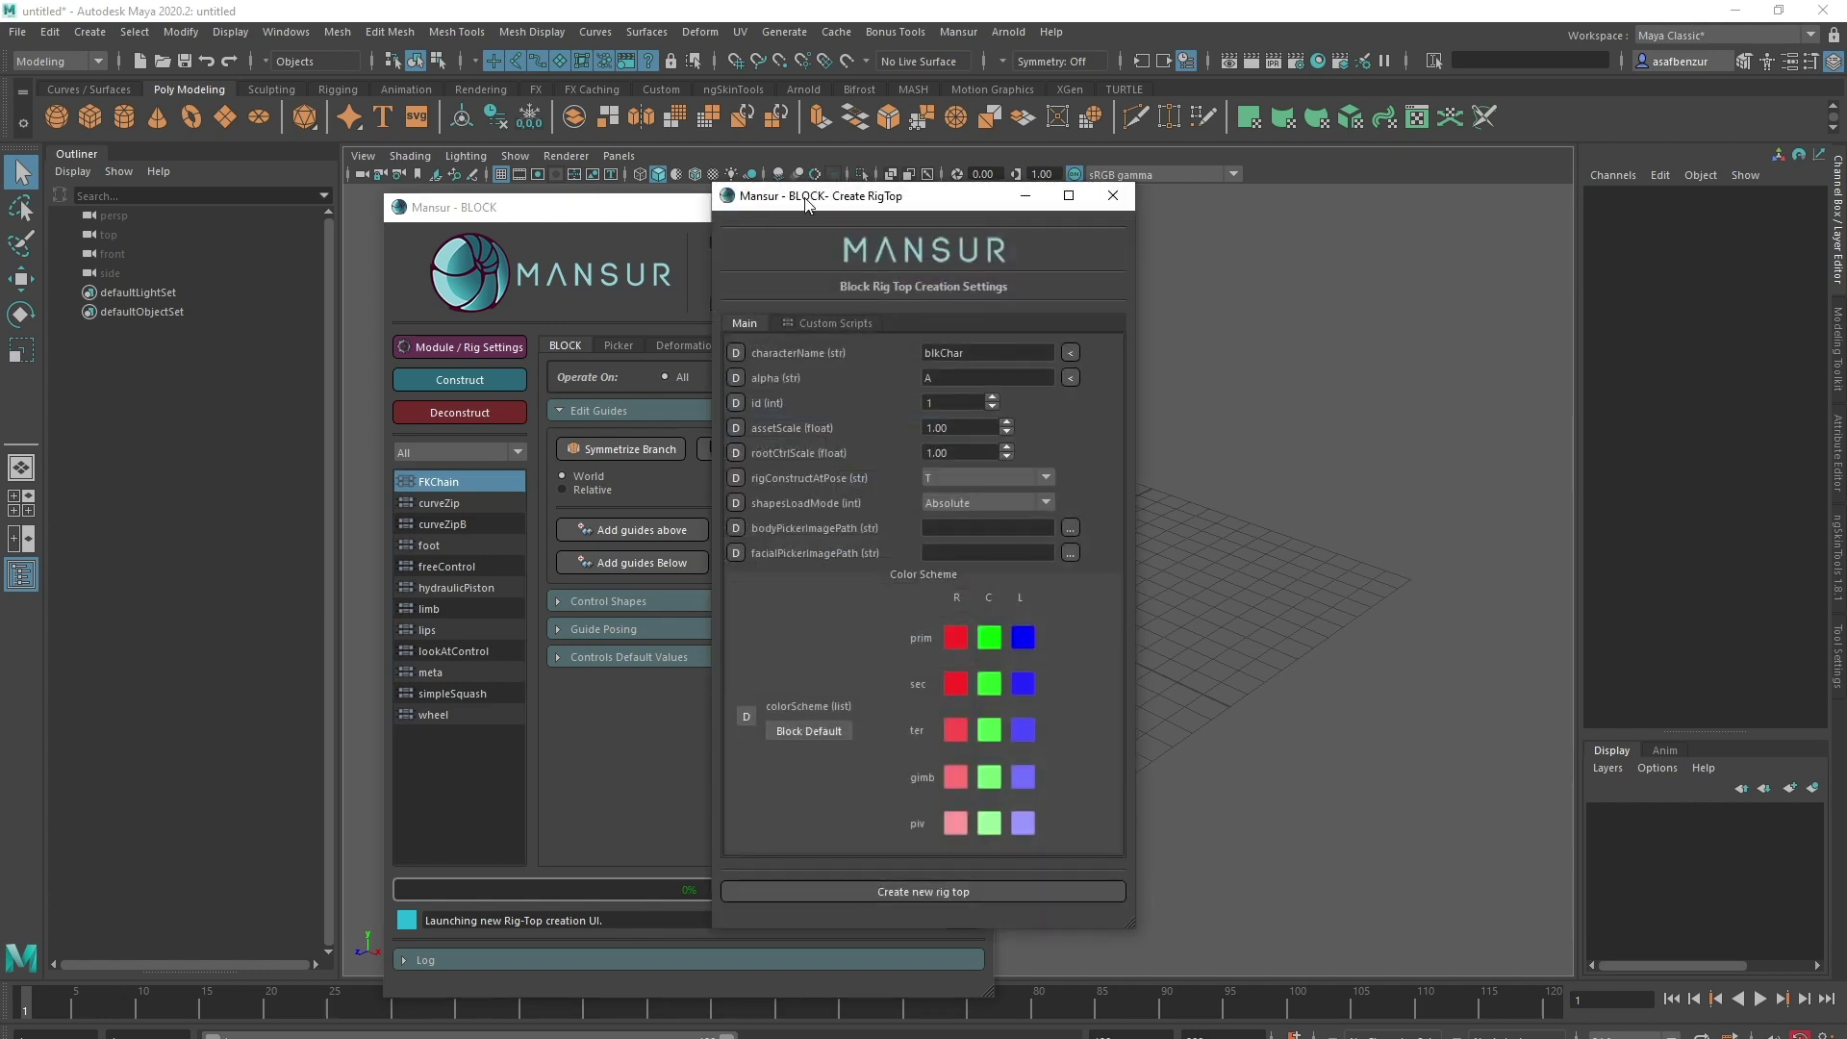
Step: Check the rig top's Custom Scripts and Pre-Construct-Scripts, then return to the Main settings
drag(806, 204, 1104, 195)
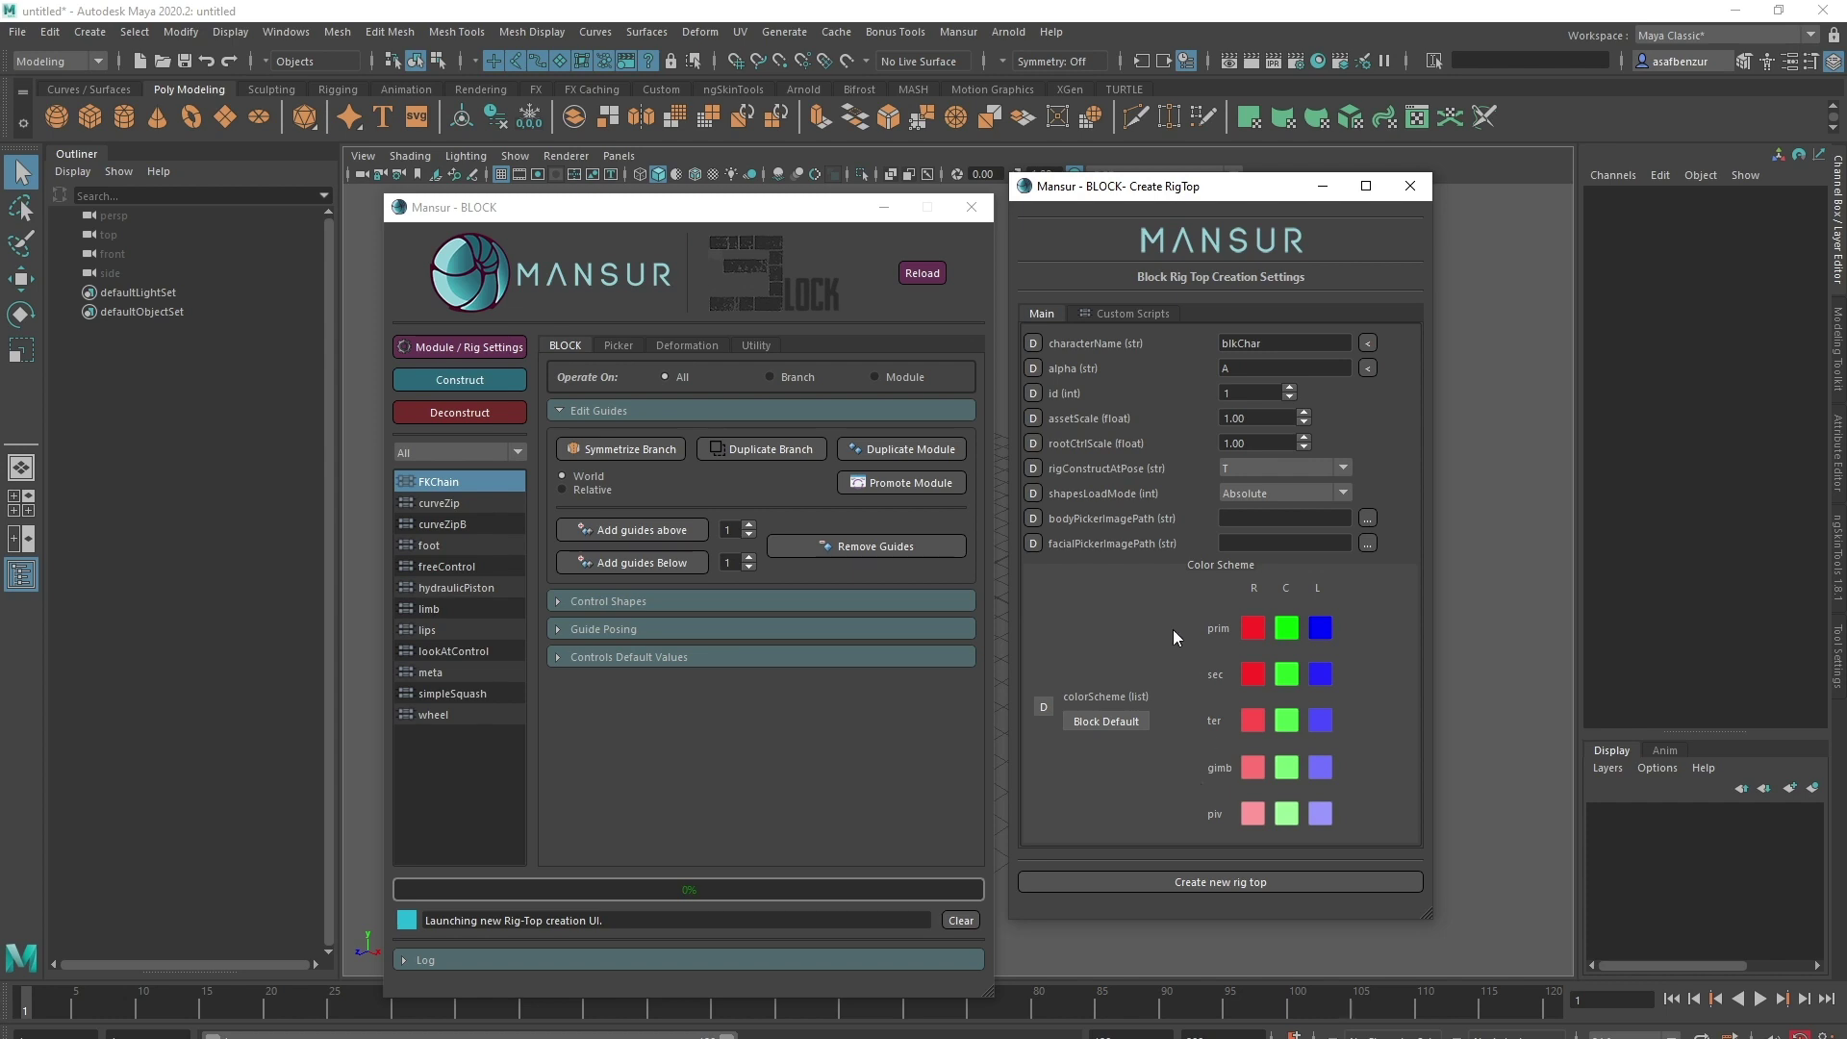
click(1111, 317)
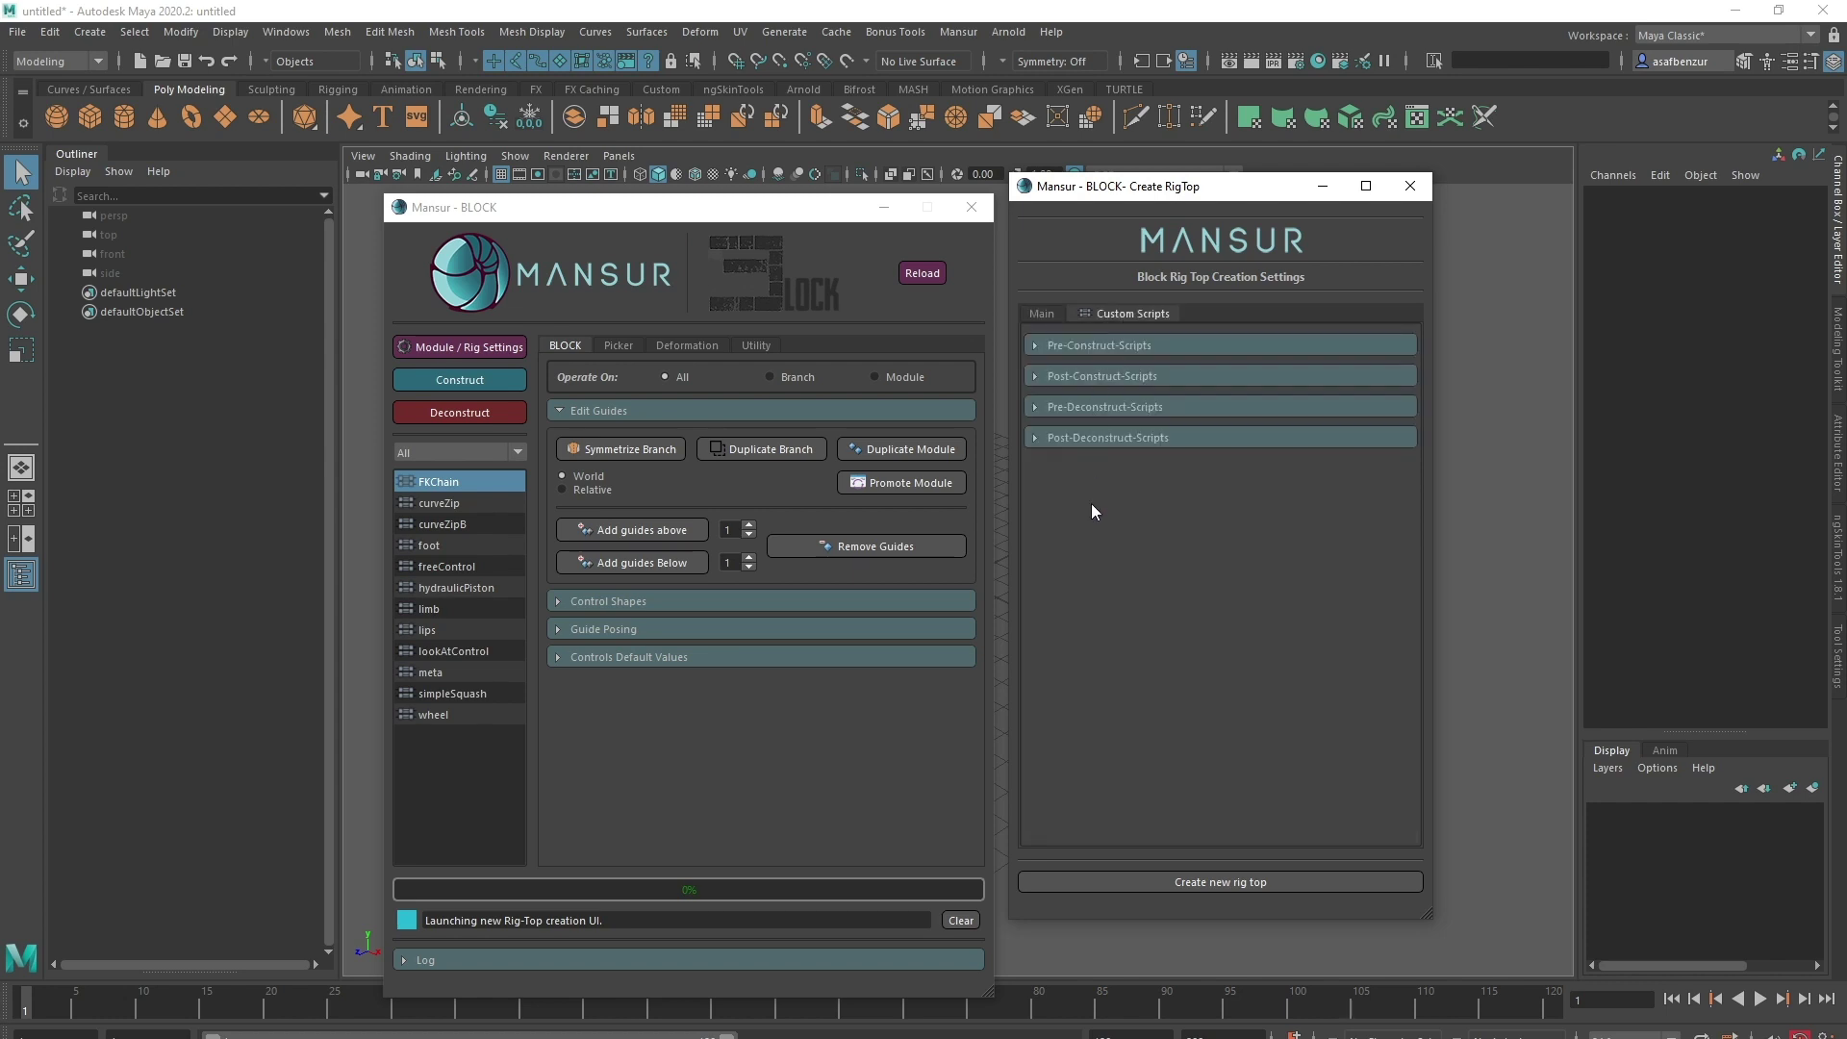
click(1108, 346)
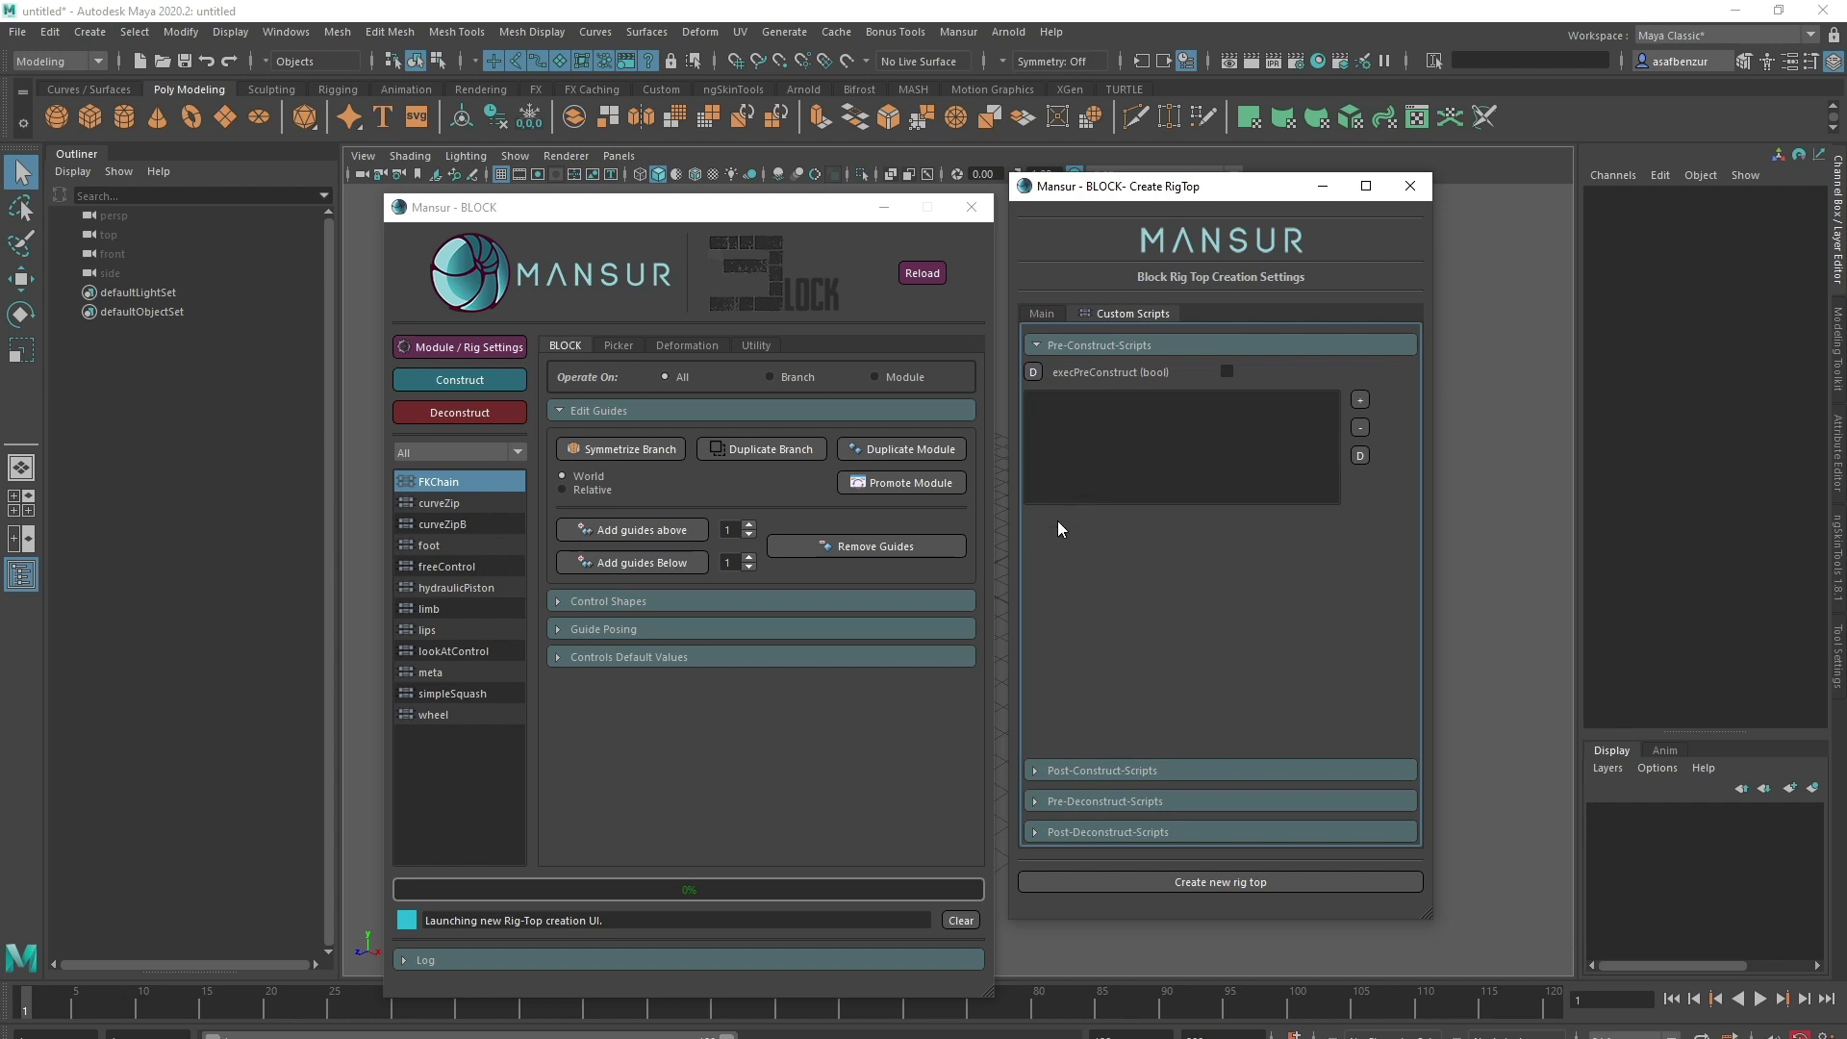
click(1095, 347)
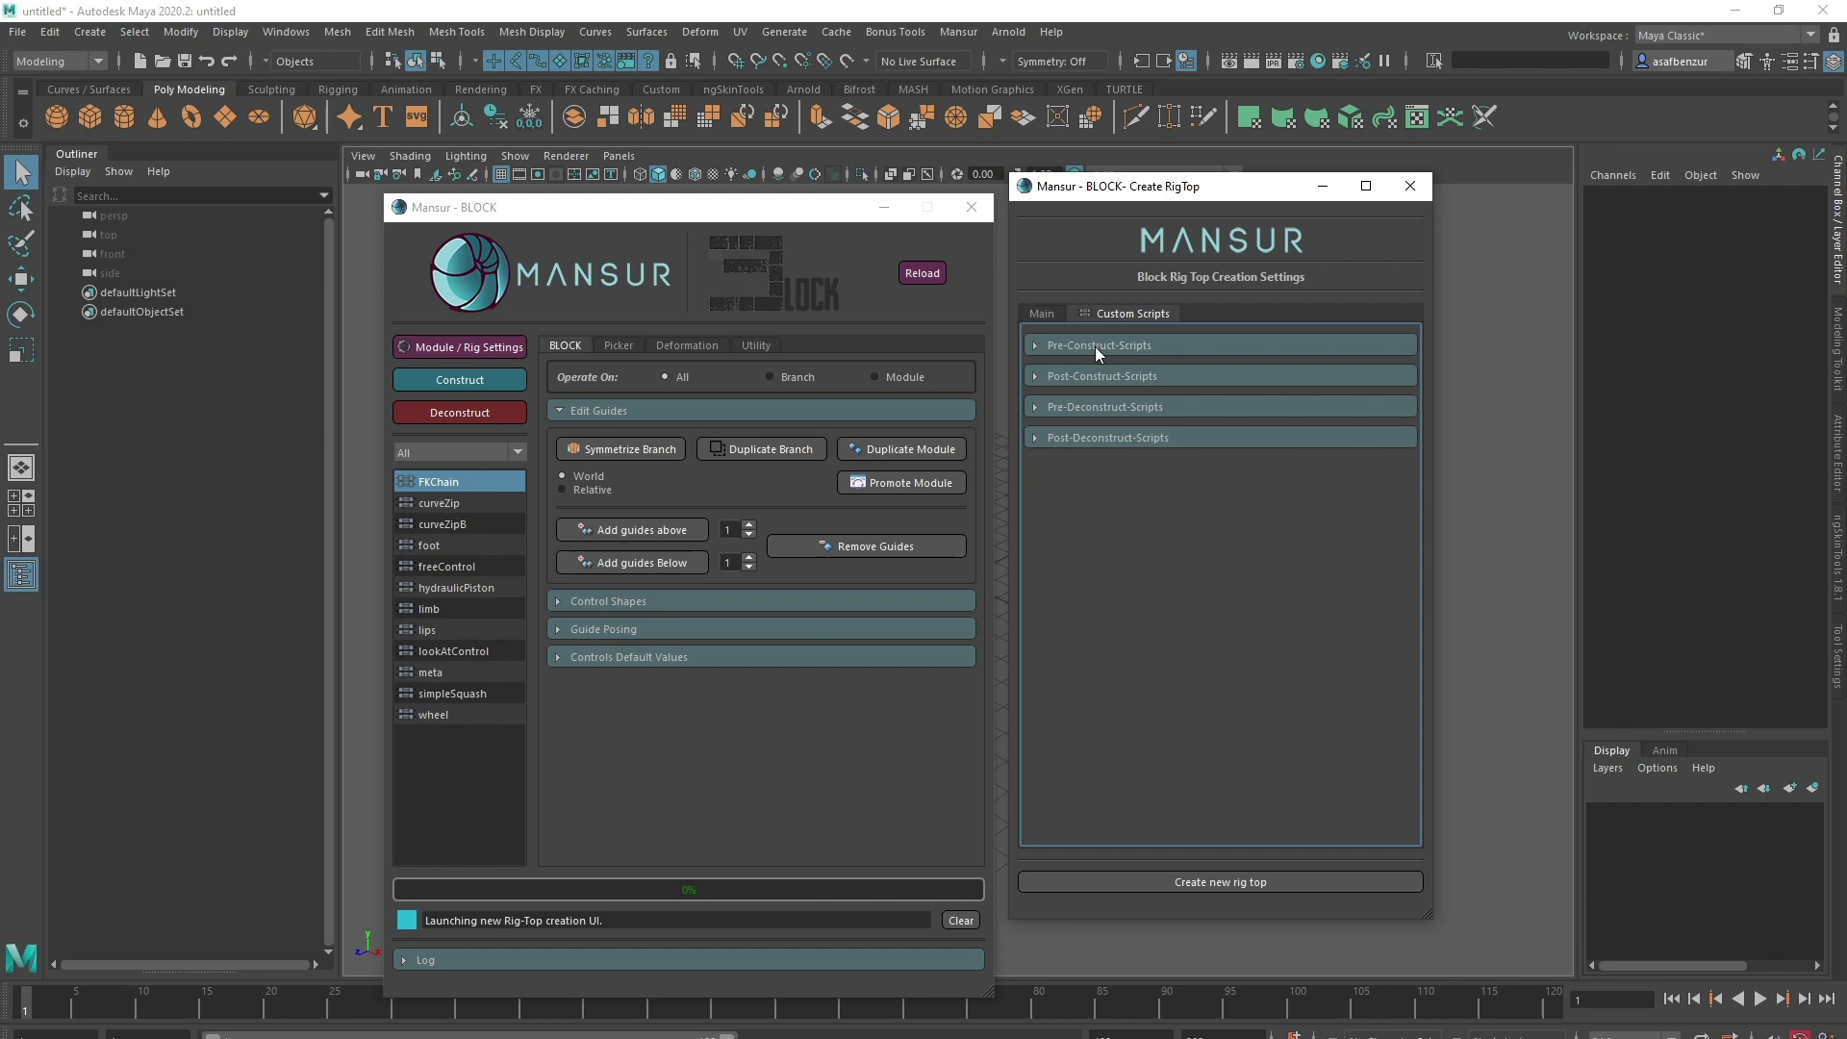
click(1046, 310)
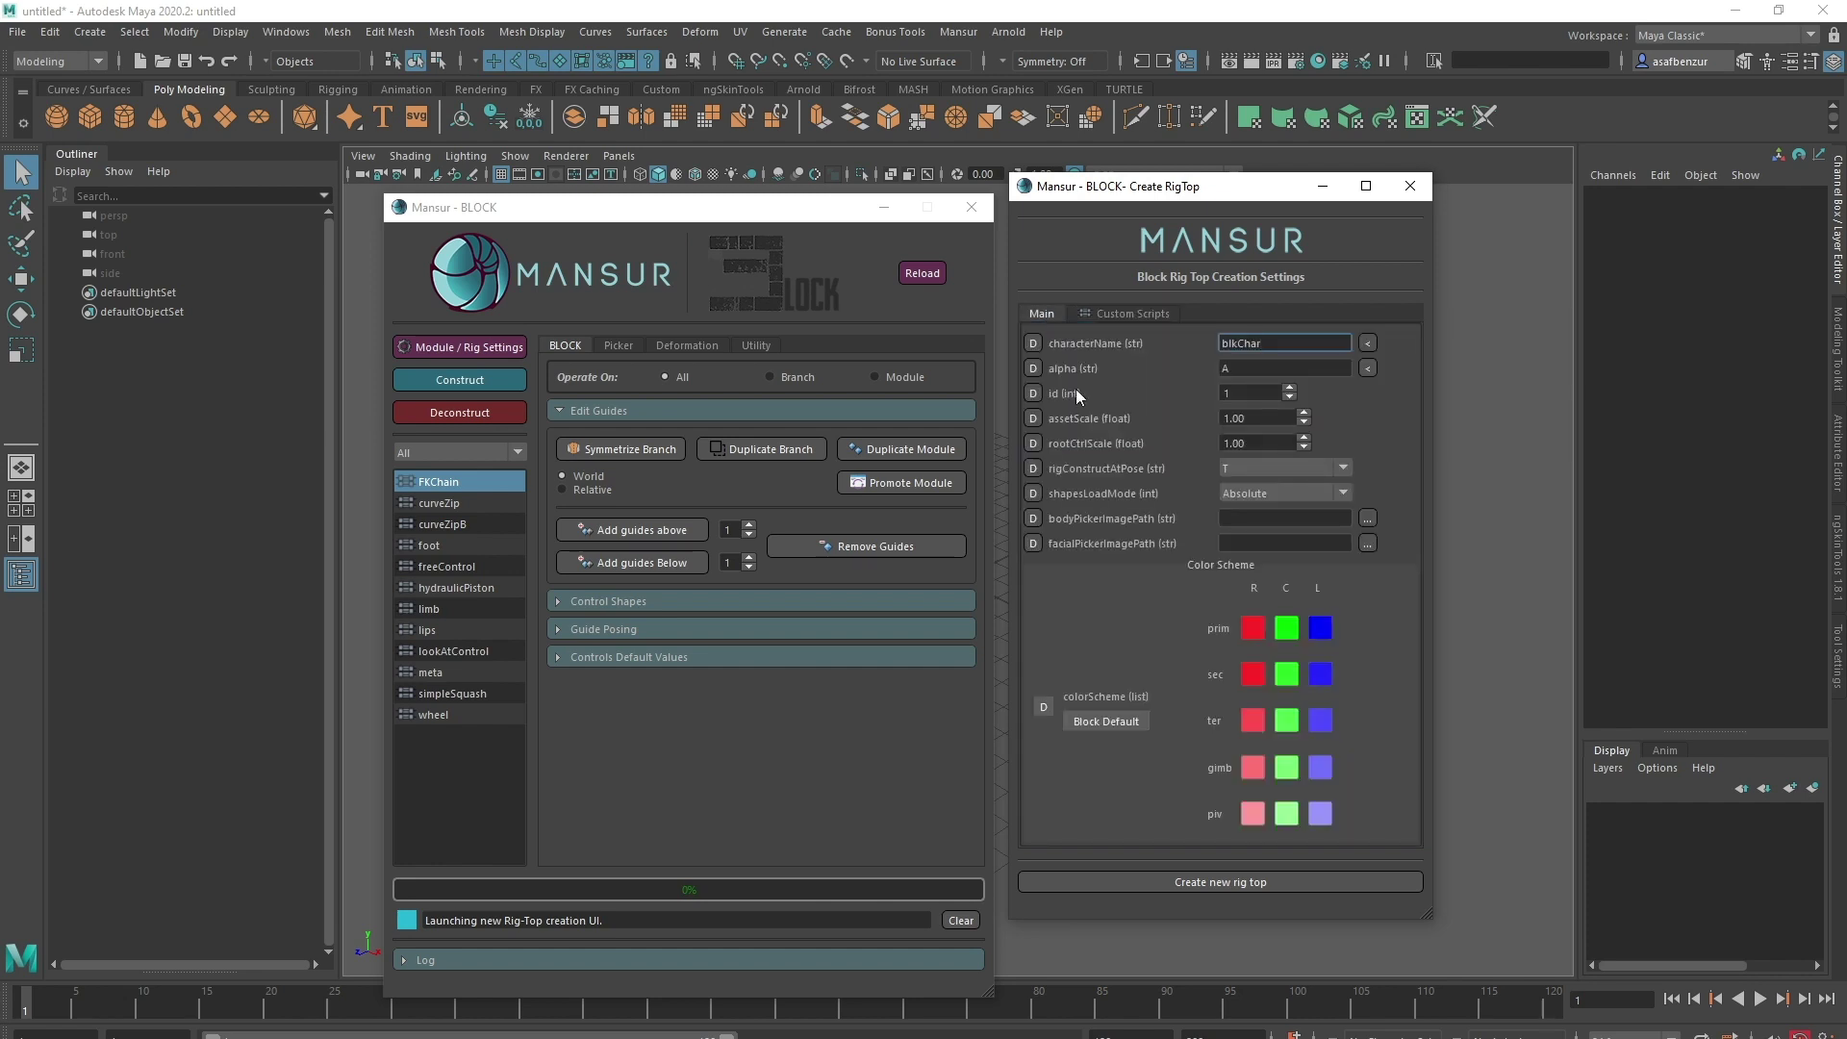
Step: Replace the characterName blkChar with maleDummy
click(1153, 494)
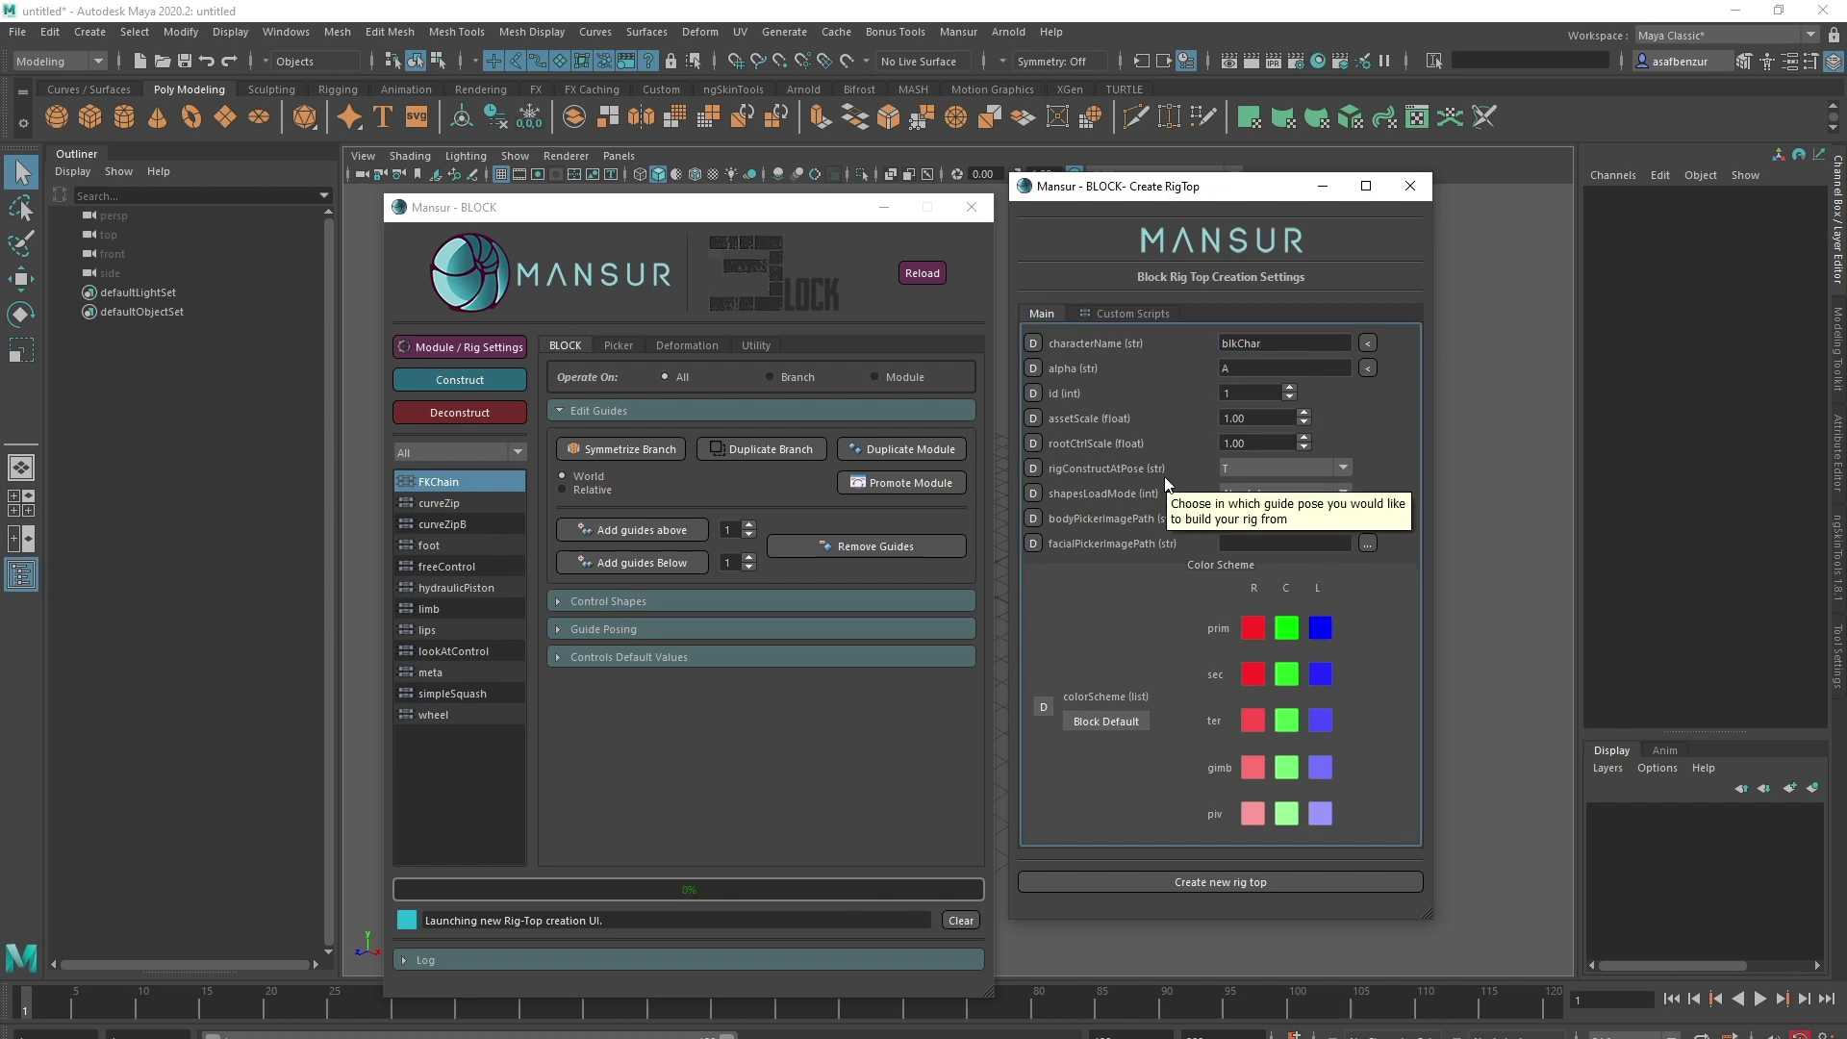
drag(1262, 346, 1195, 340)
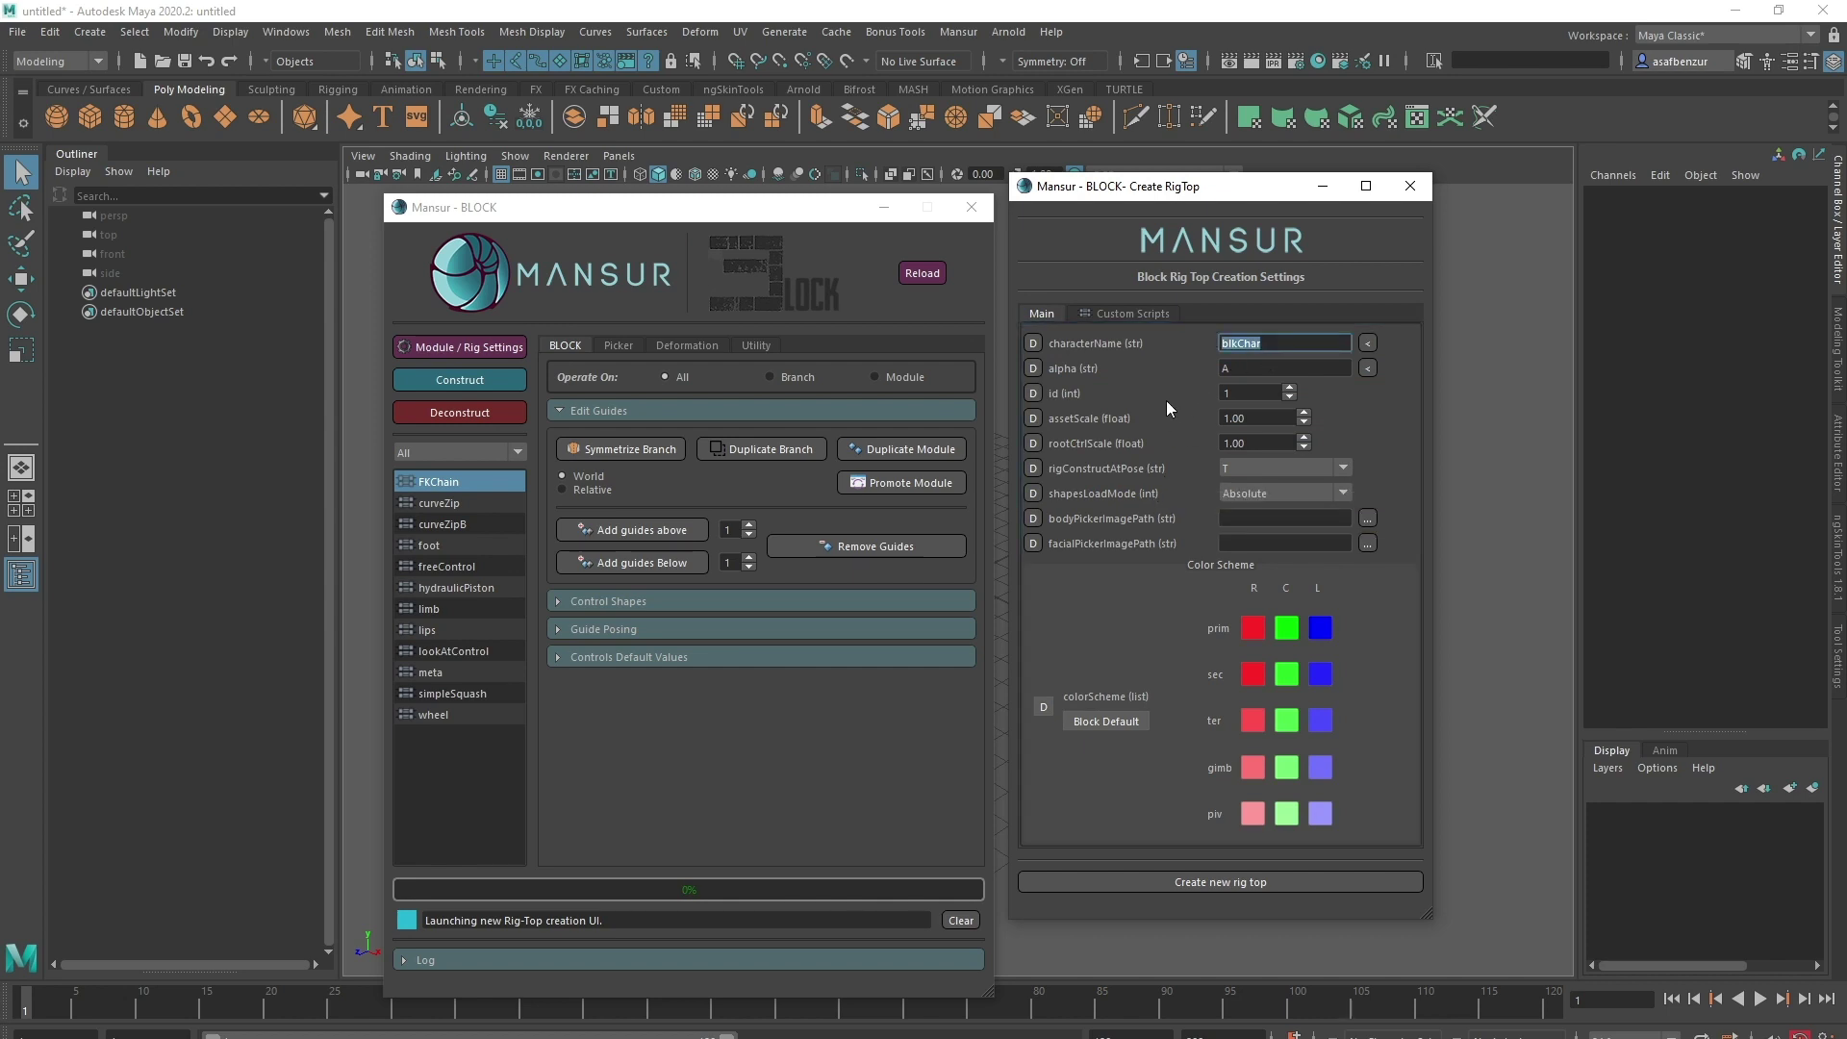
text(male)
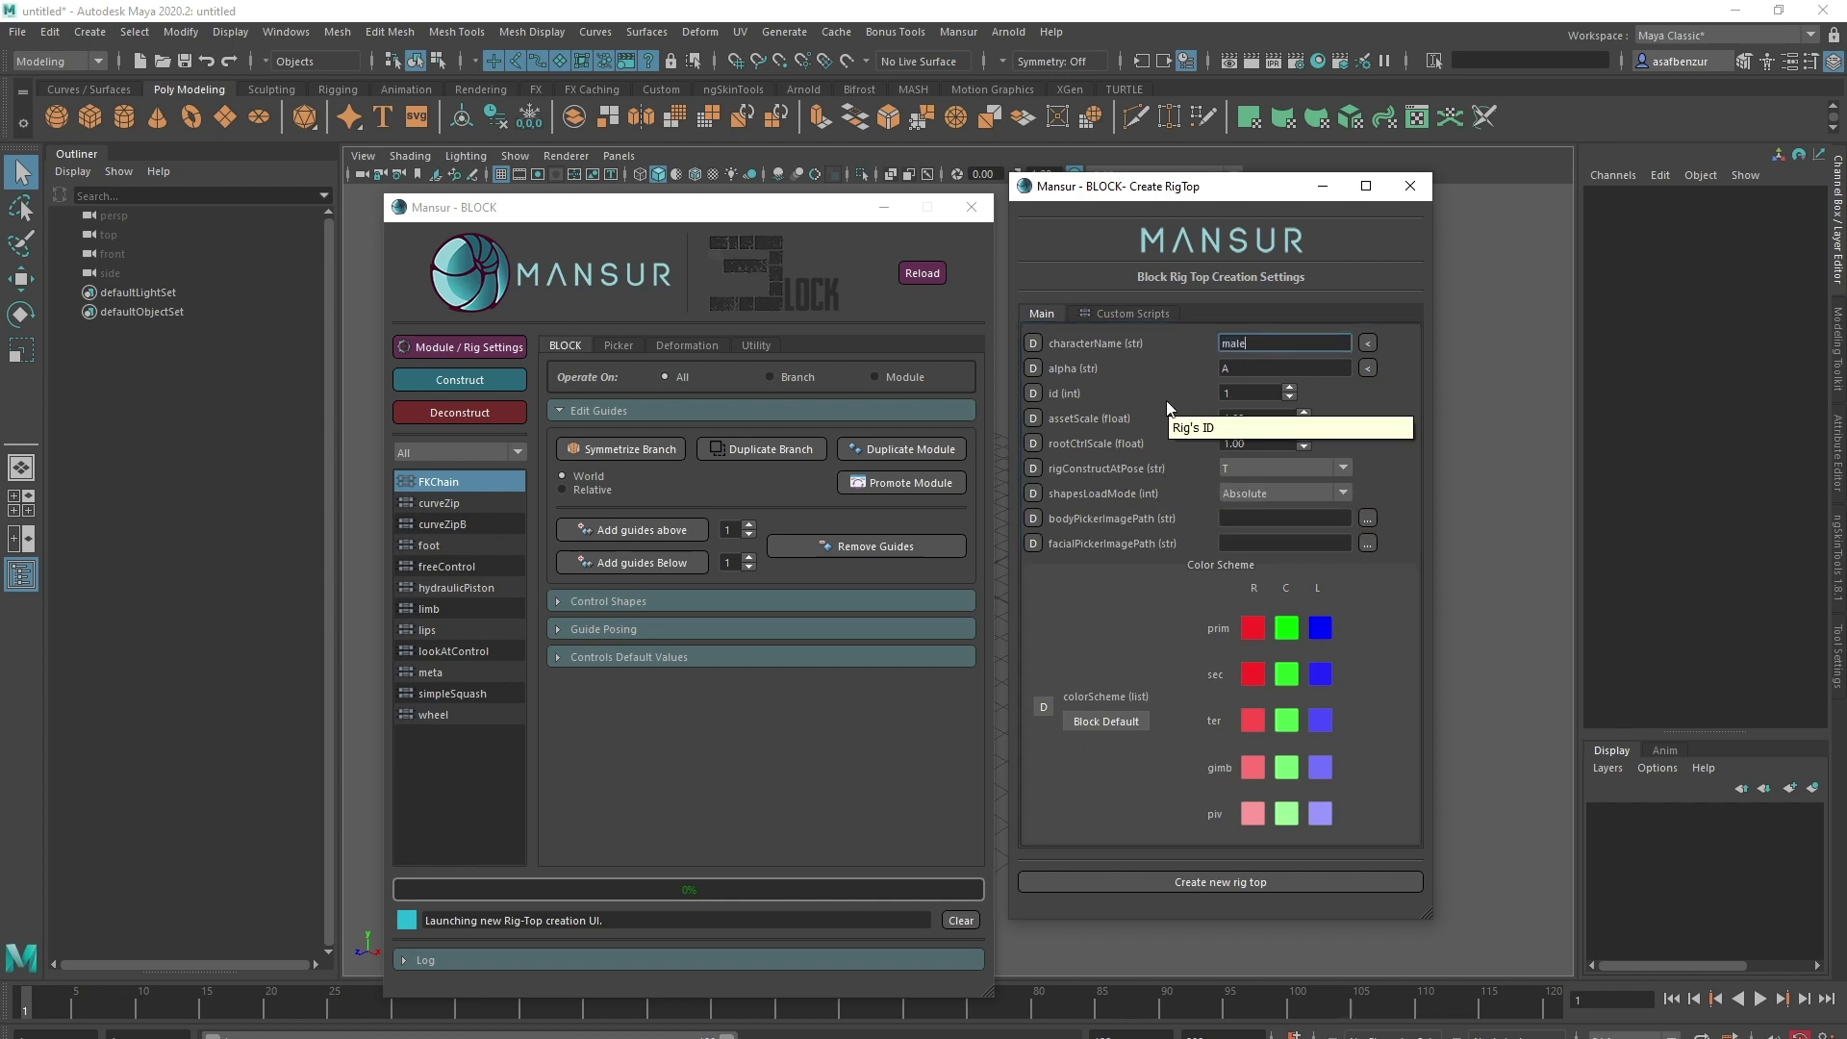
text(F)
key(BackSpace)
text(Dummy)
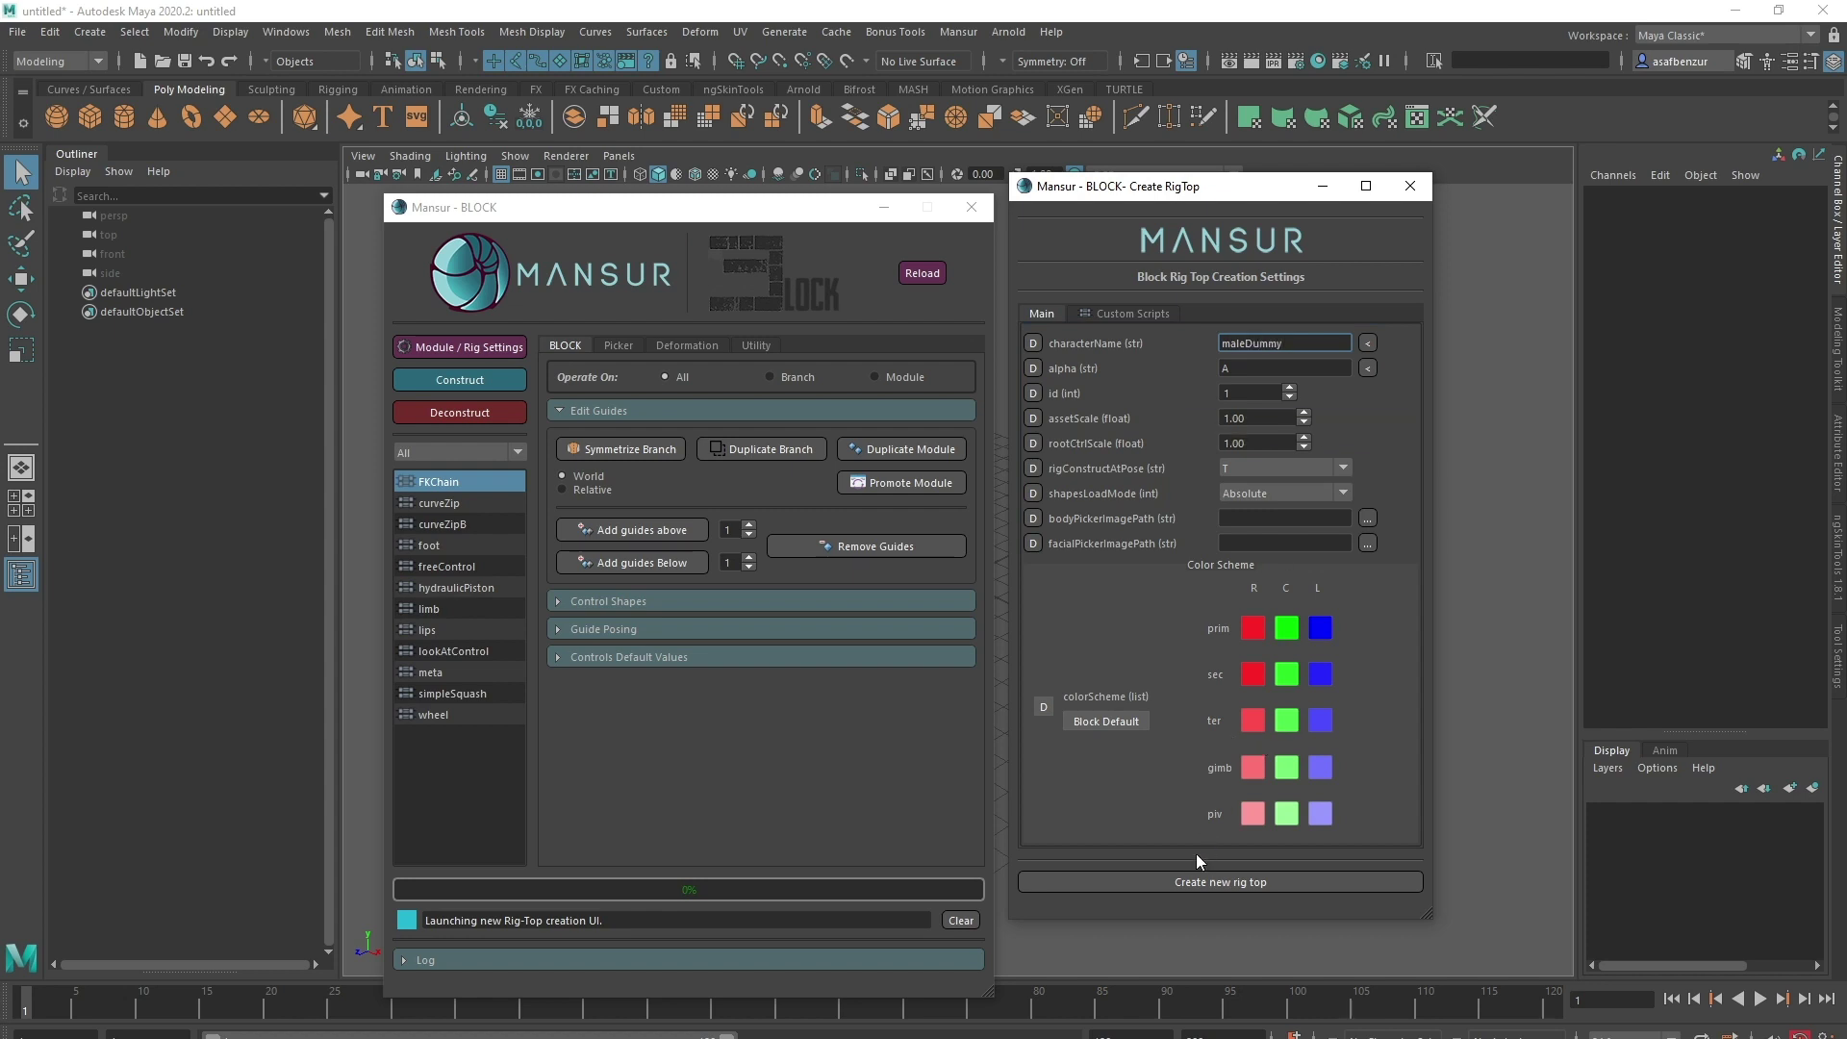
Step: Create the maleDummy rig top and expand c_maleDummy_A001_blkRig in the Outliner
click(1195, 880)
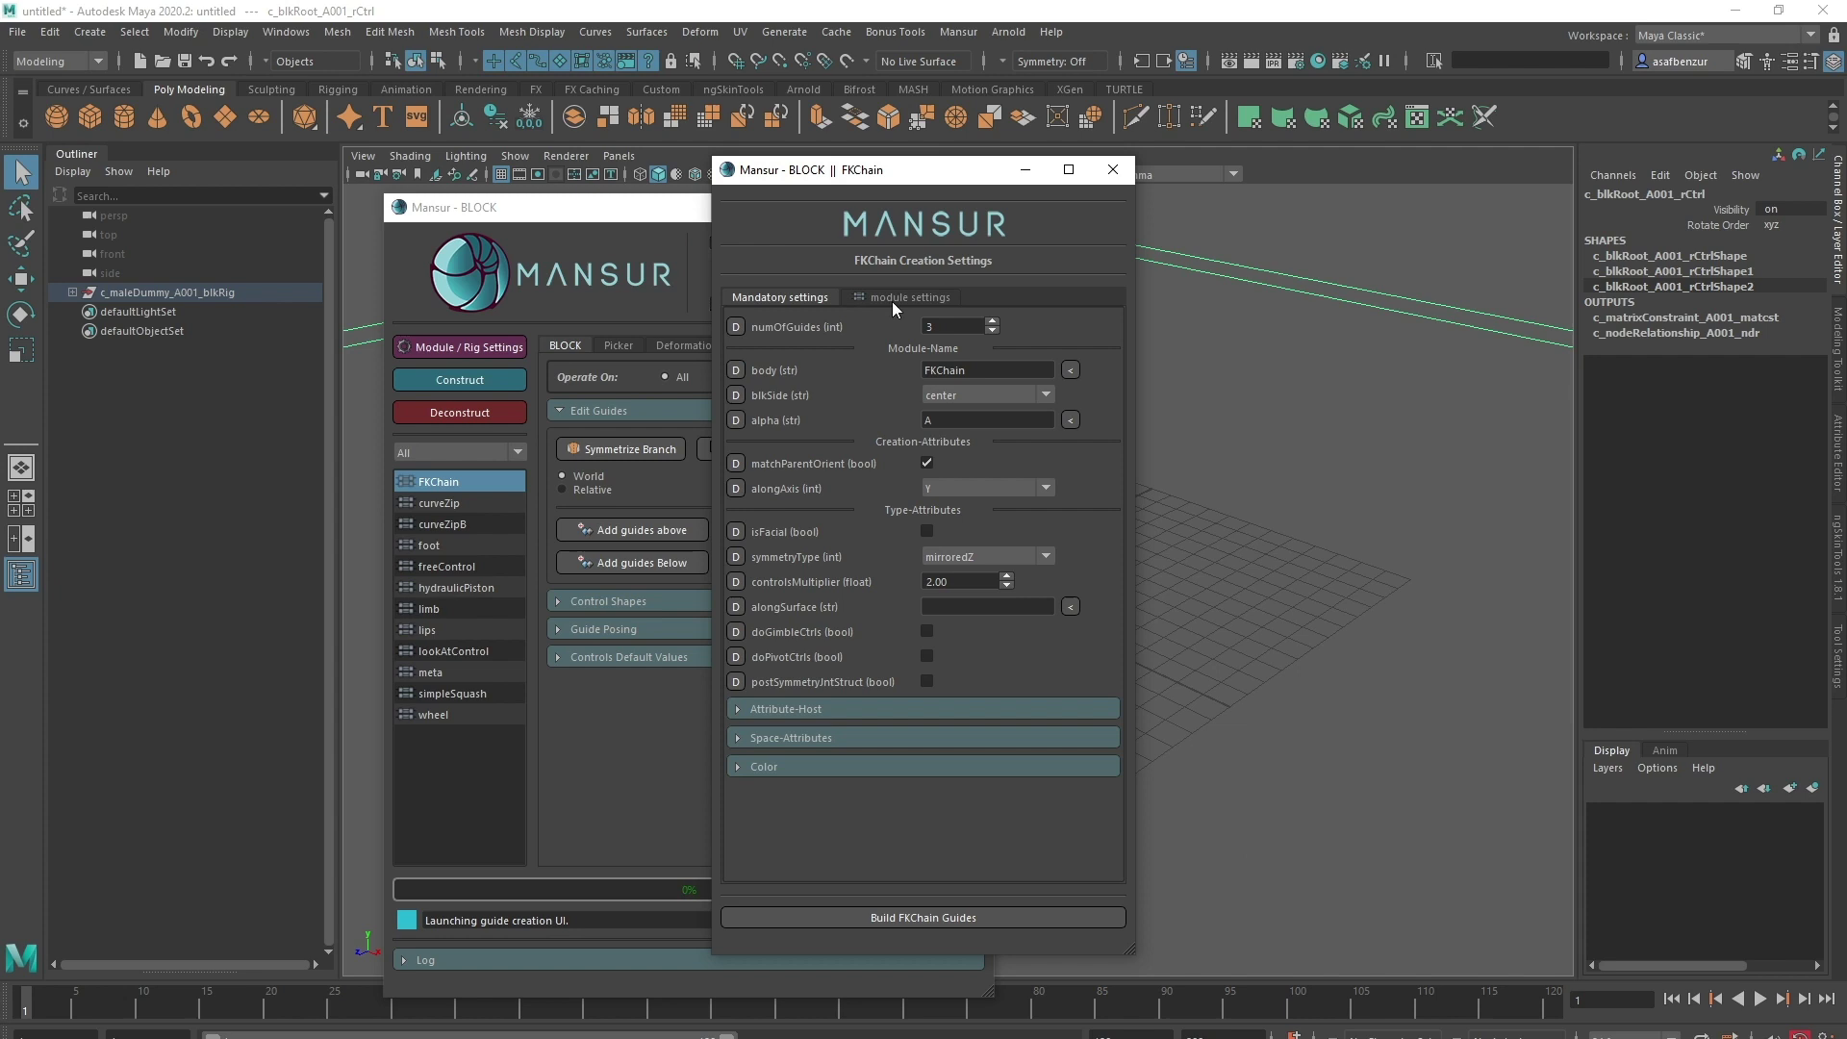
drag(852, 183, 1133, 166)
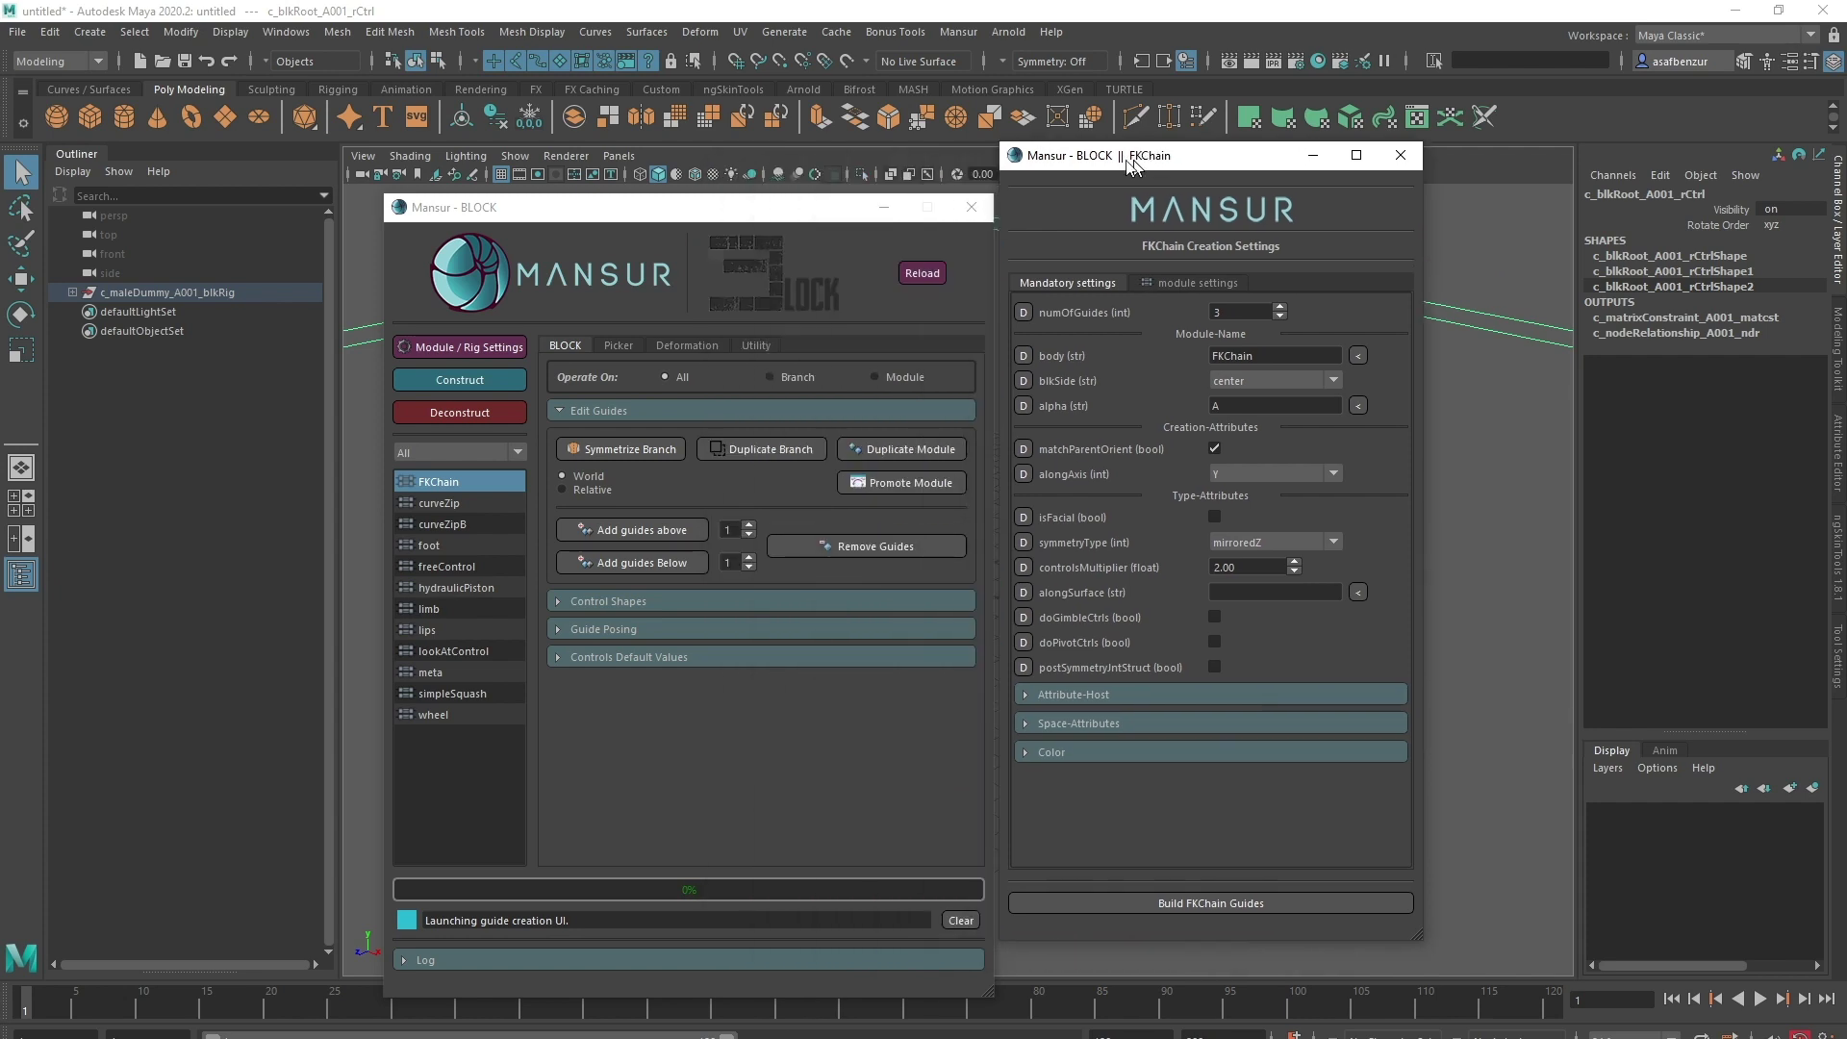
click(73, 293)
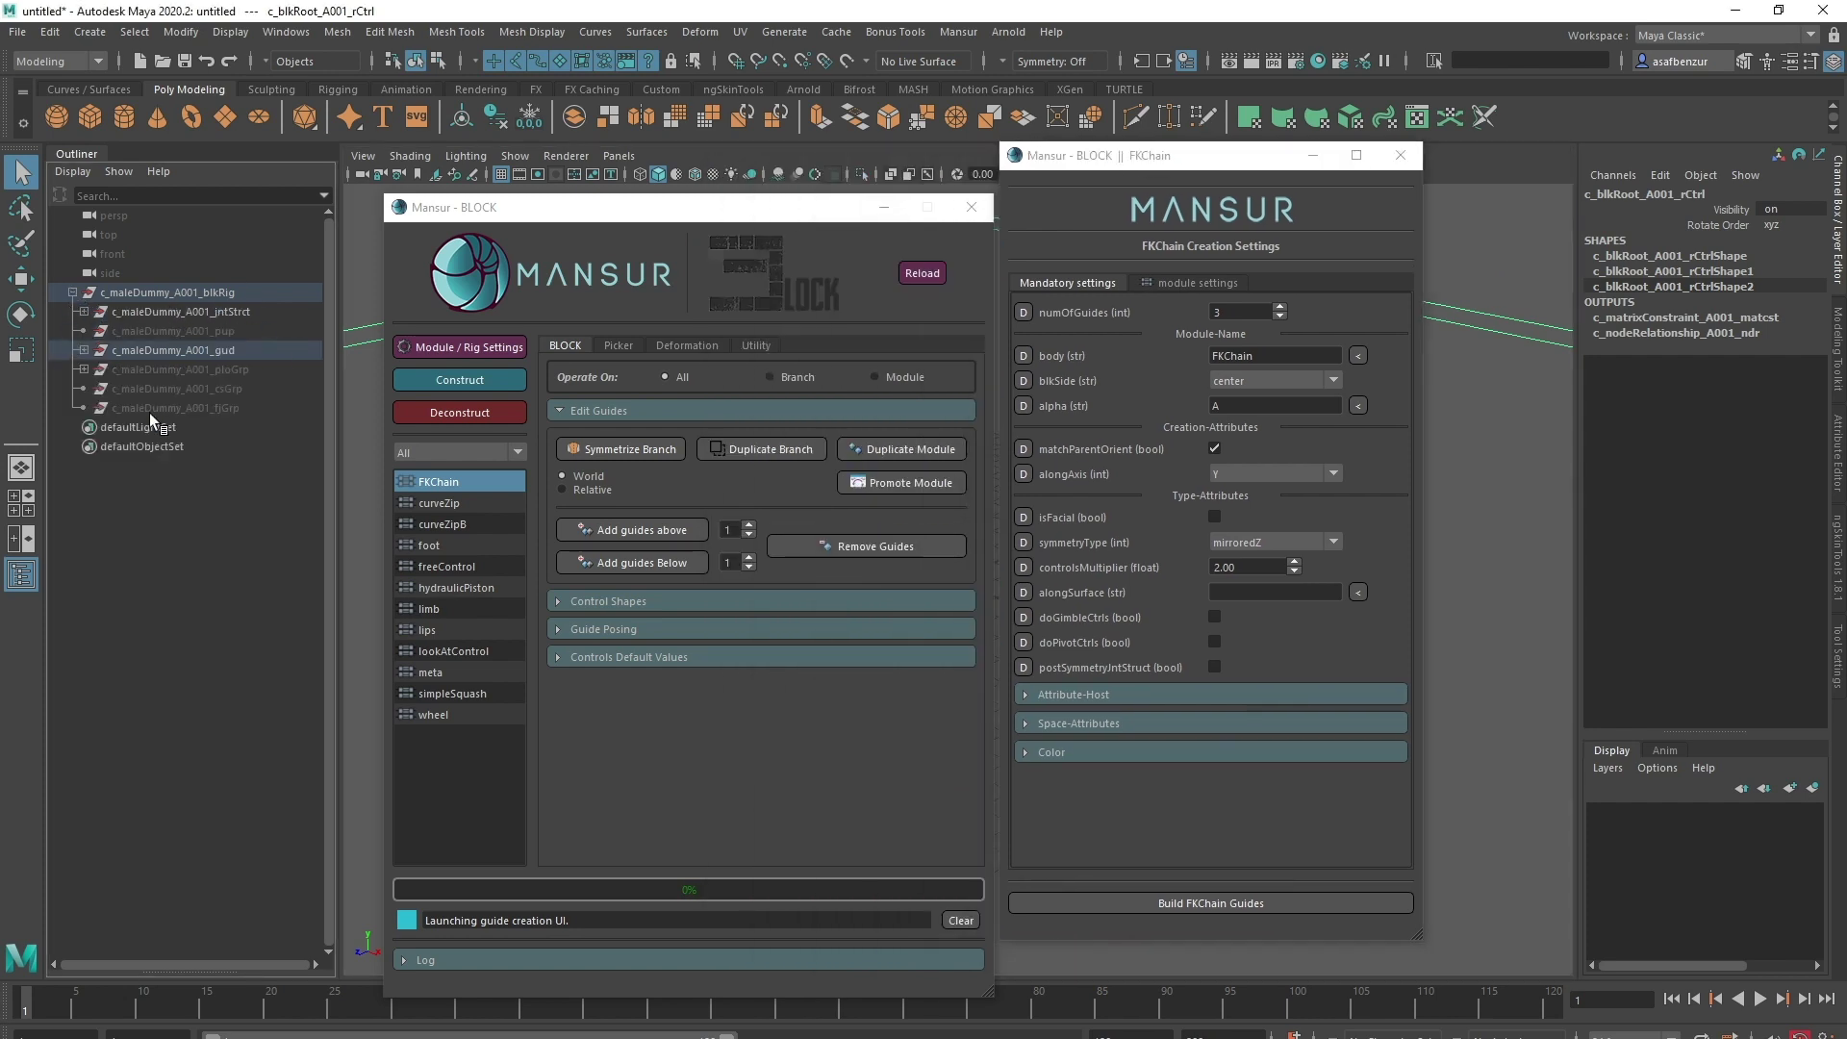
Step: Browse the FKChain module settings tab, then return to Mandatory settings
mouse_move(1095, 595)
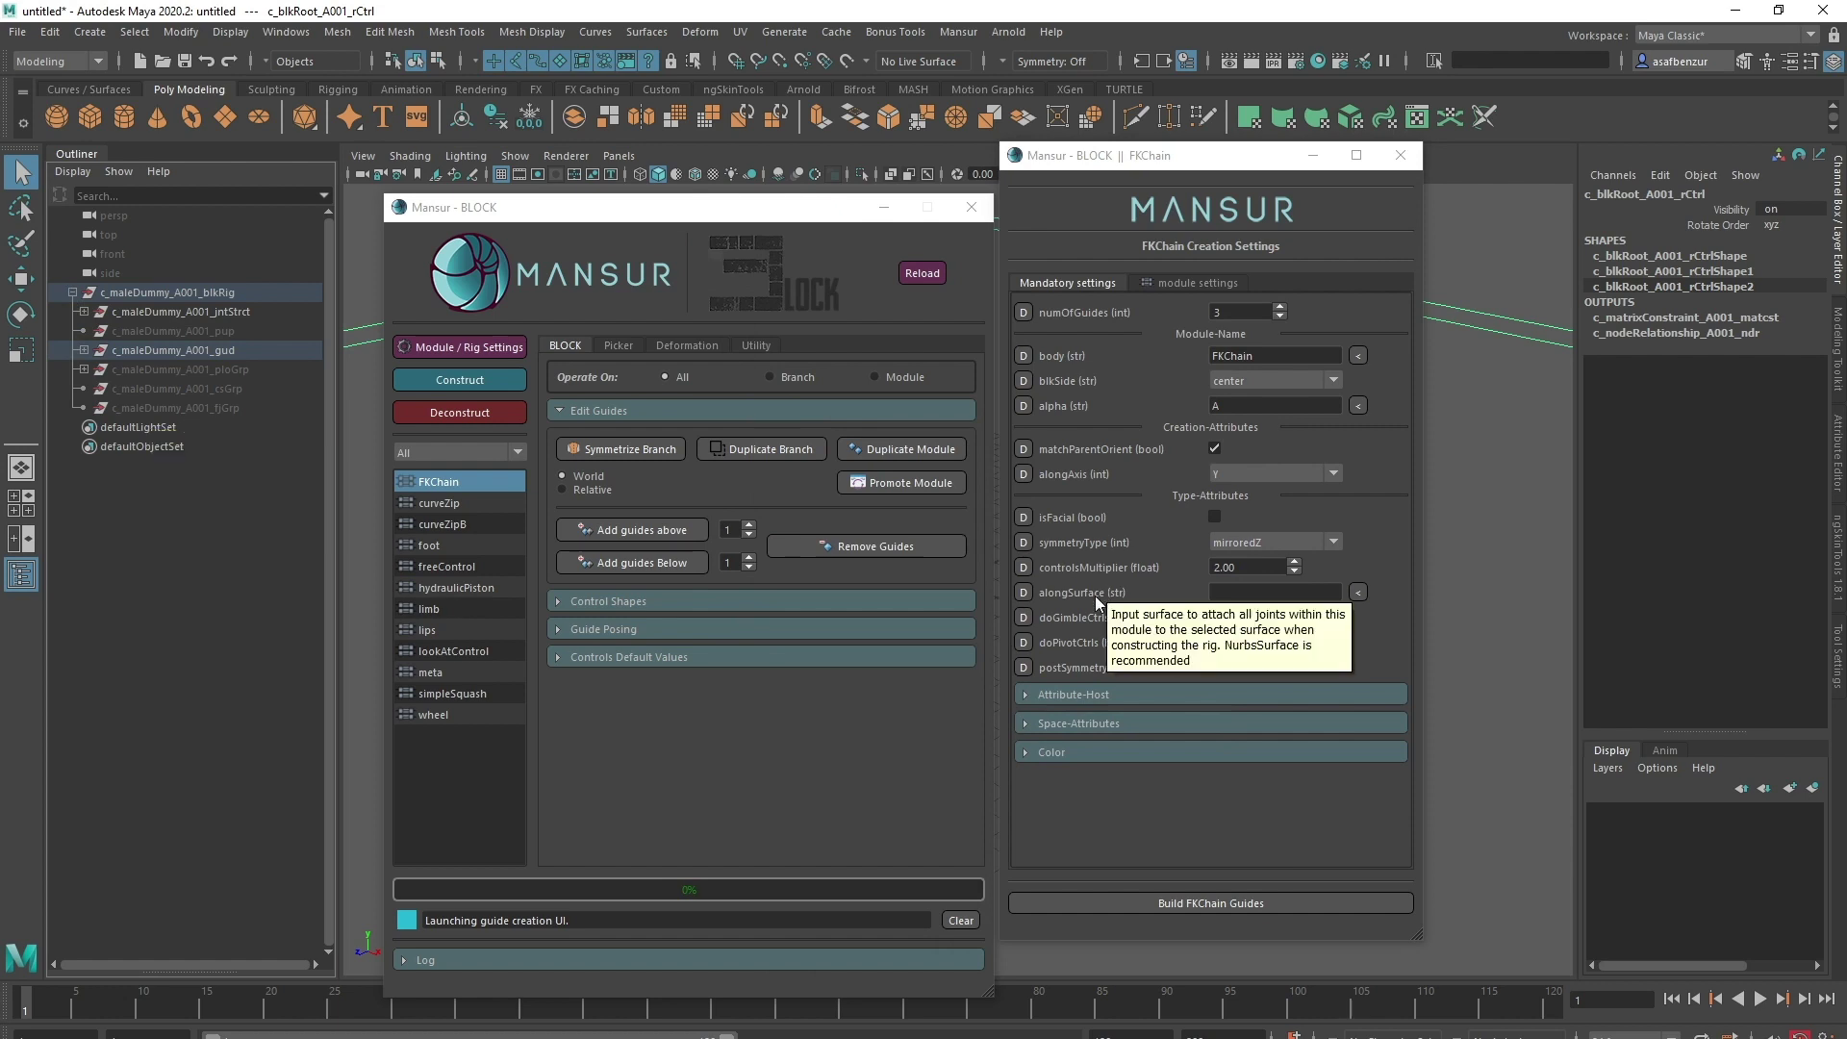
mouse_move(1100, 627)
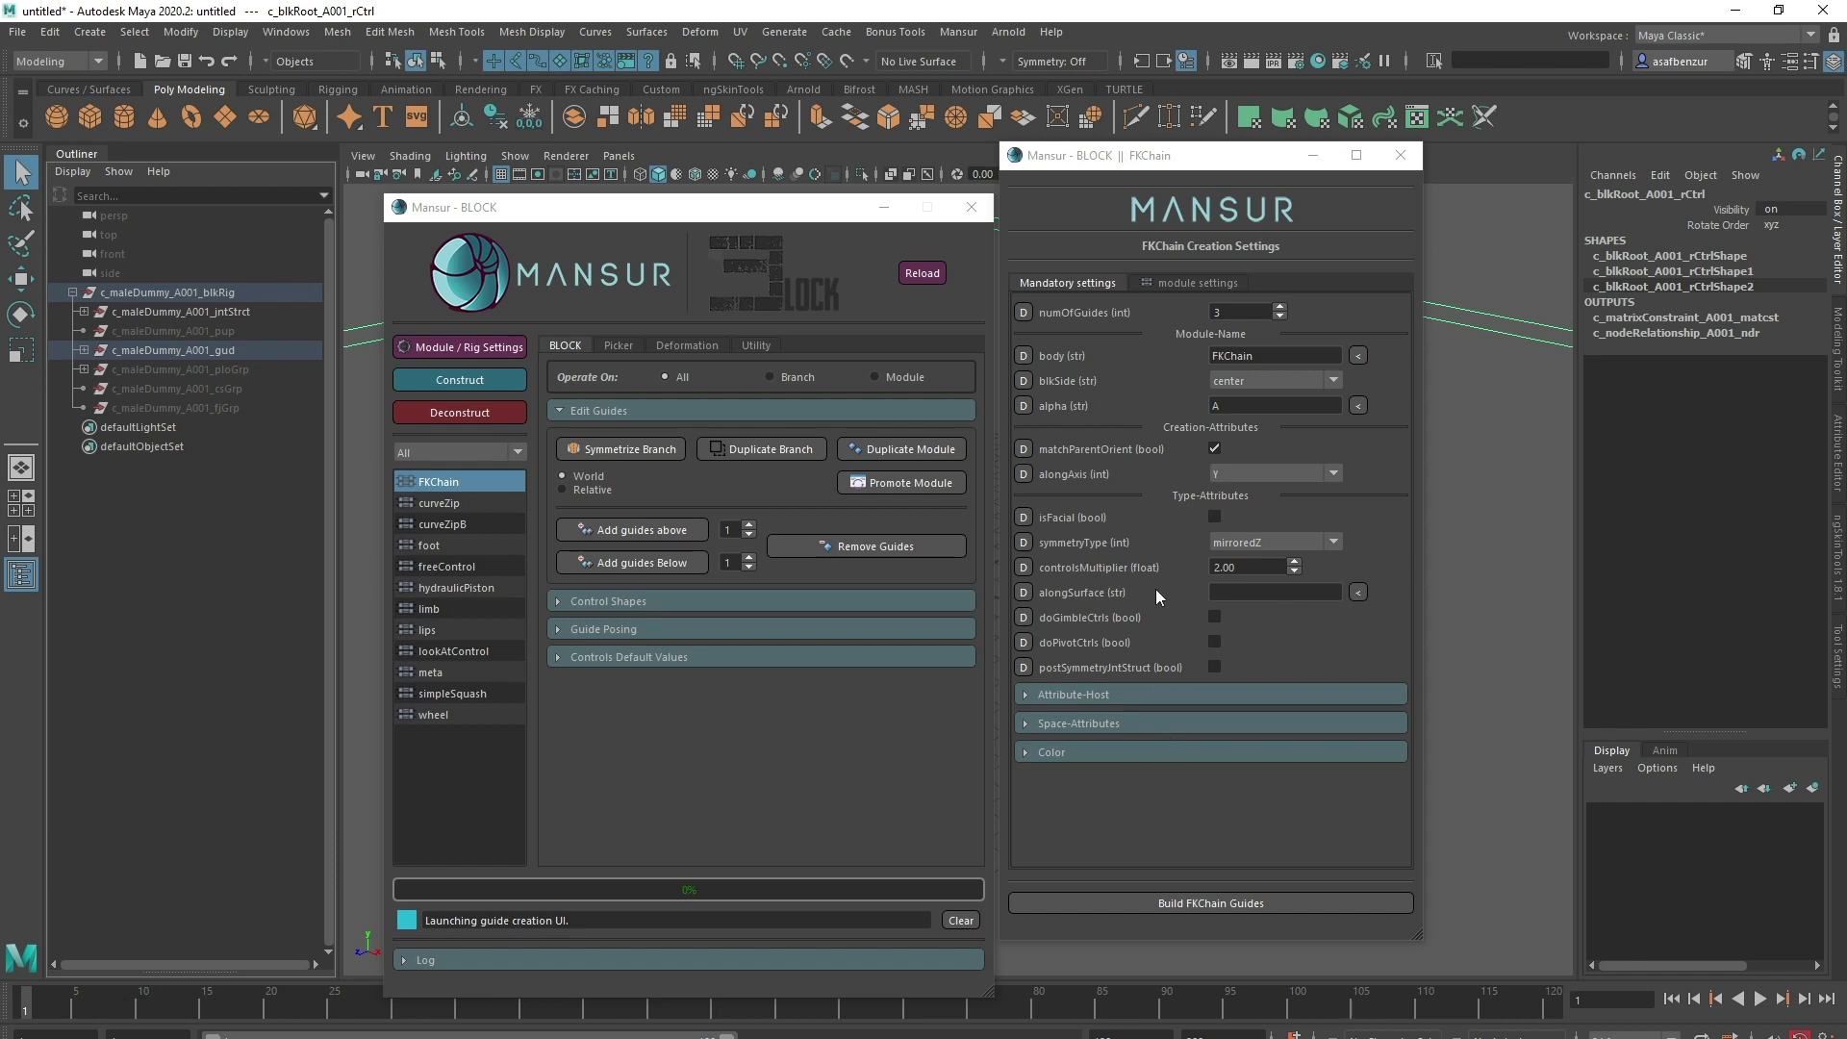
mouse_move(1156, 590)
click(1174, 285)
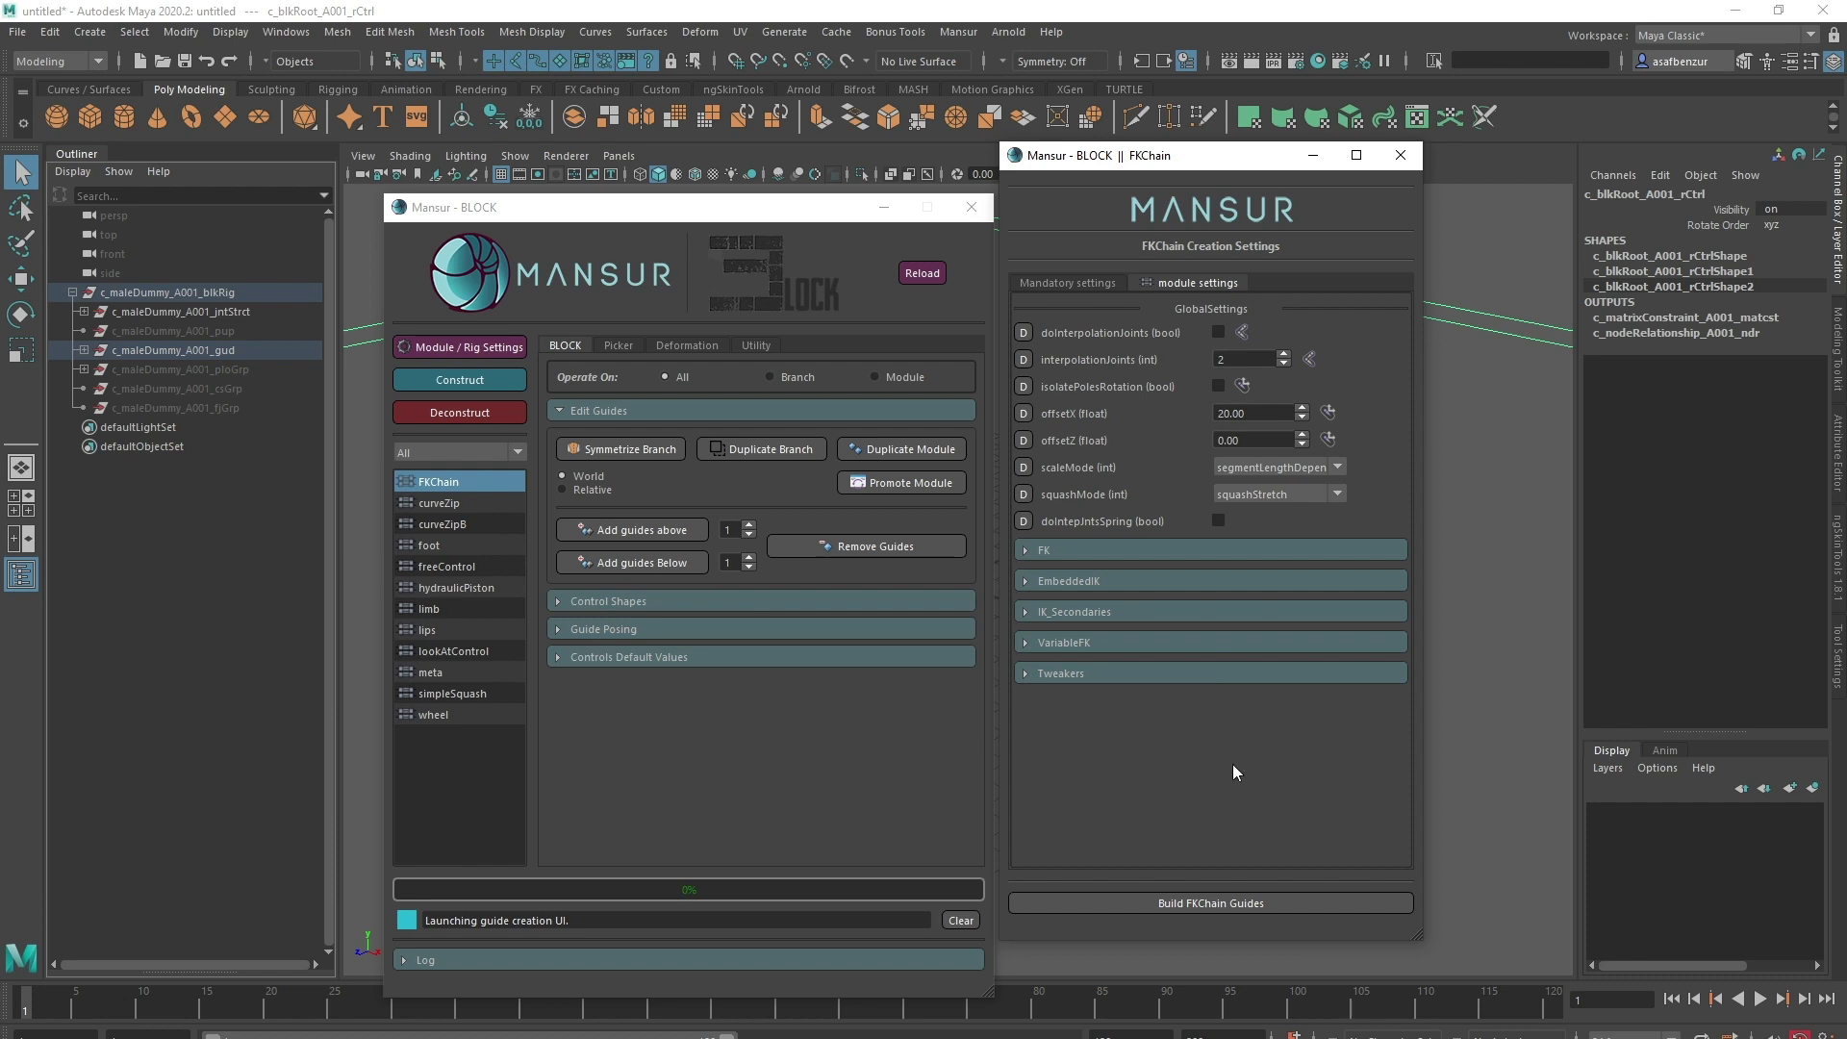
click(1084, 285)
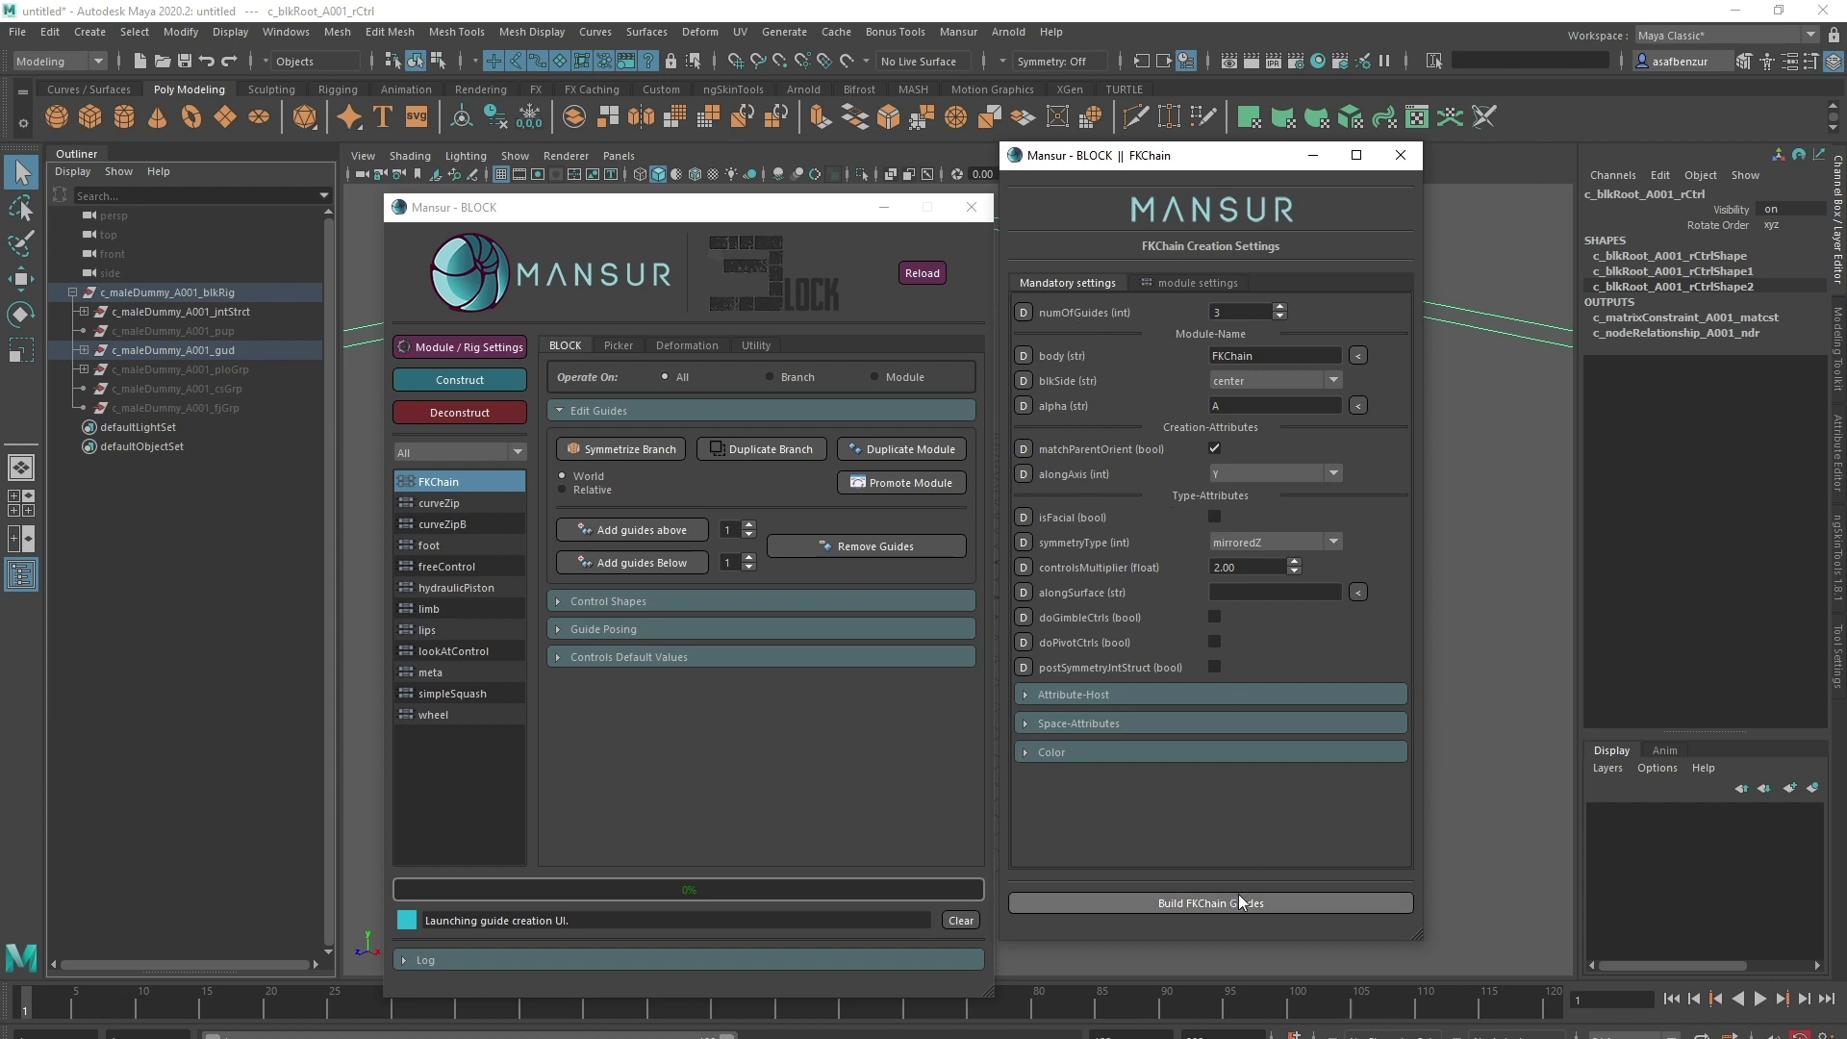
Step: Build the three FKChain guides and try selecting the root control and middle guide
click(1212, 901)
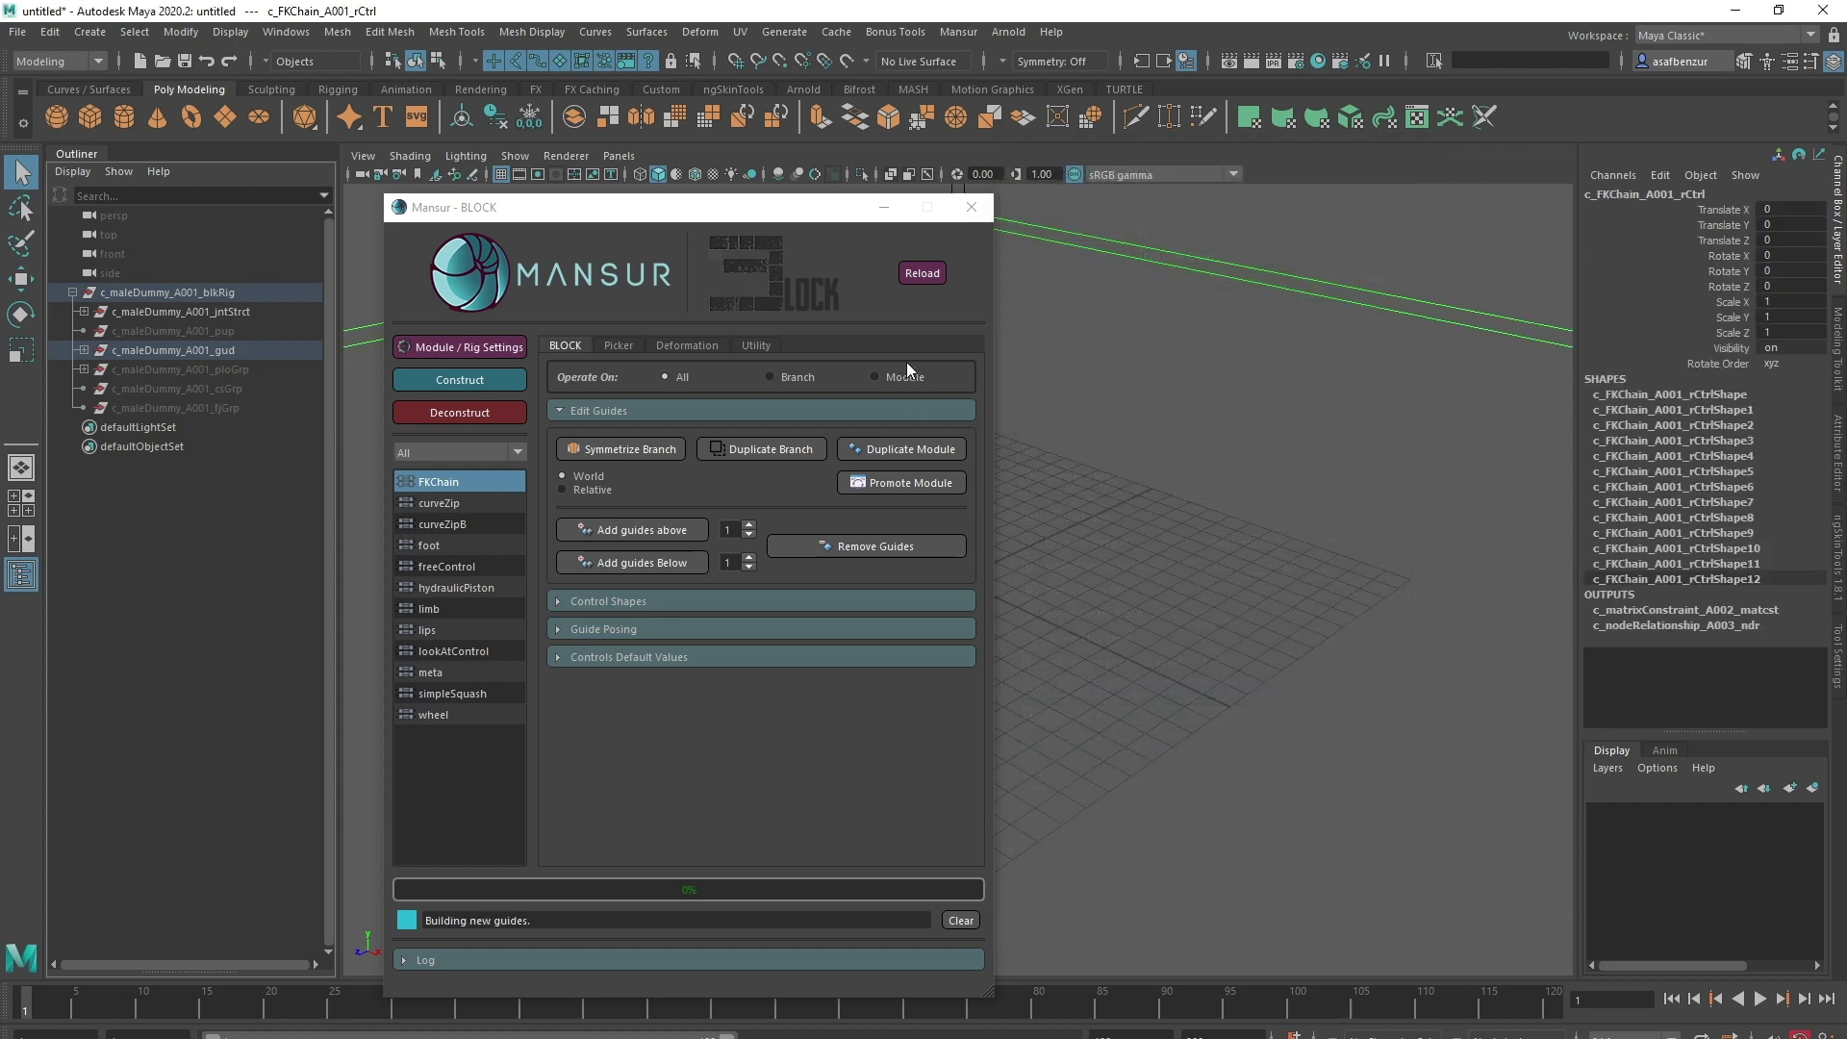
scroll(1253, 544, down, 5)
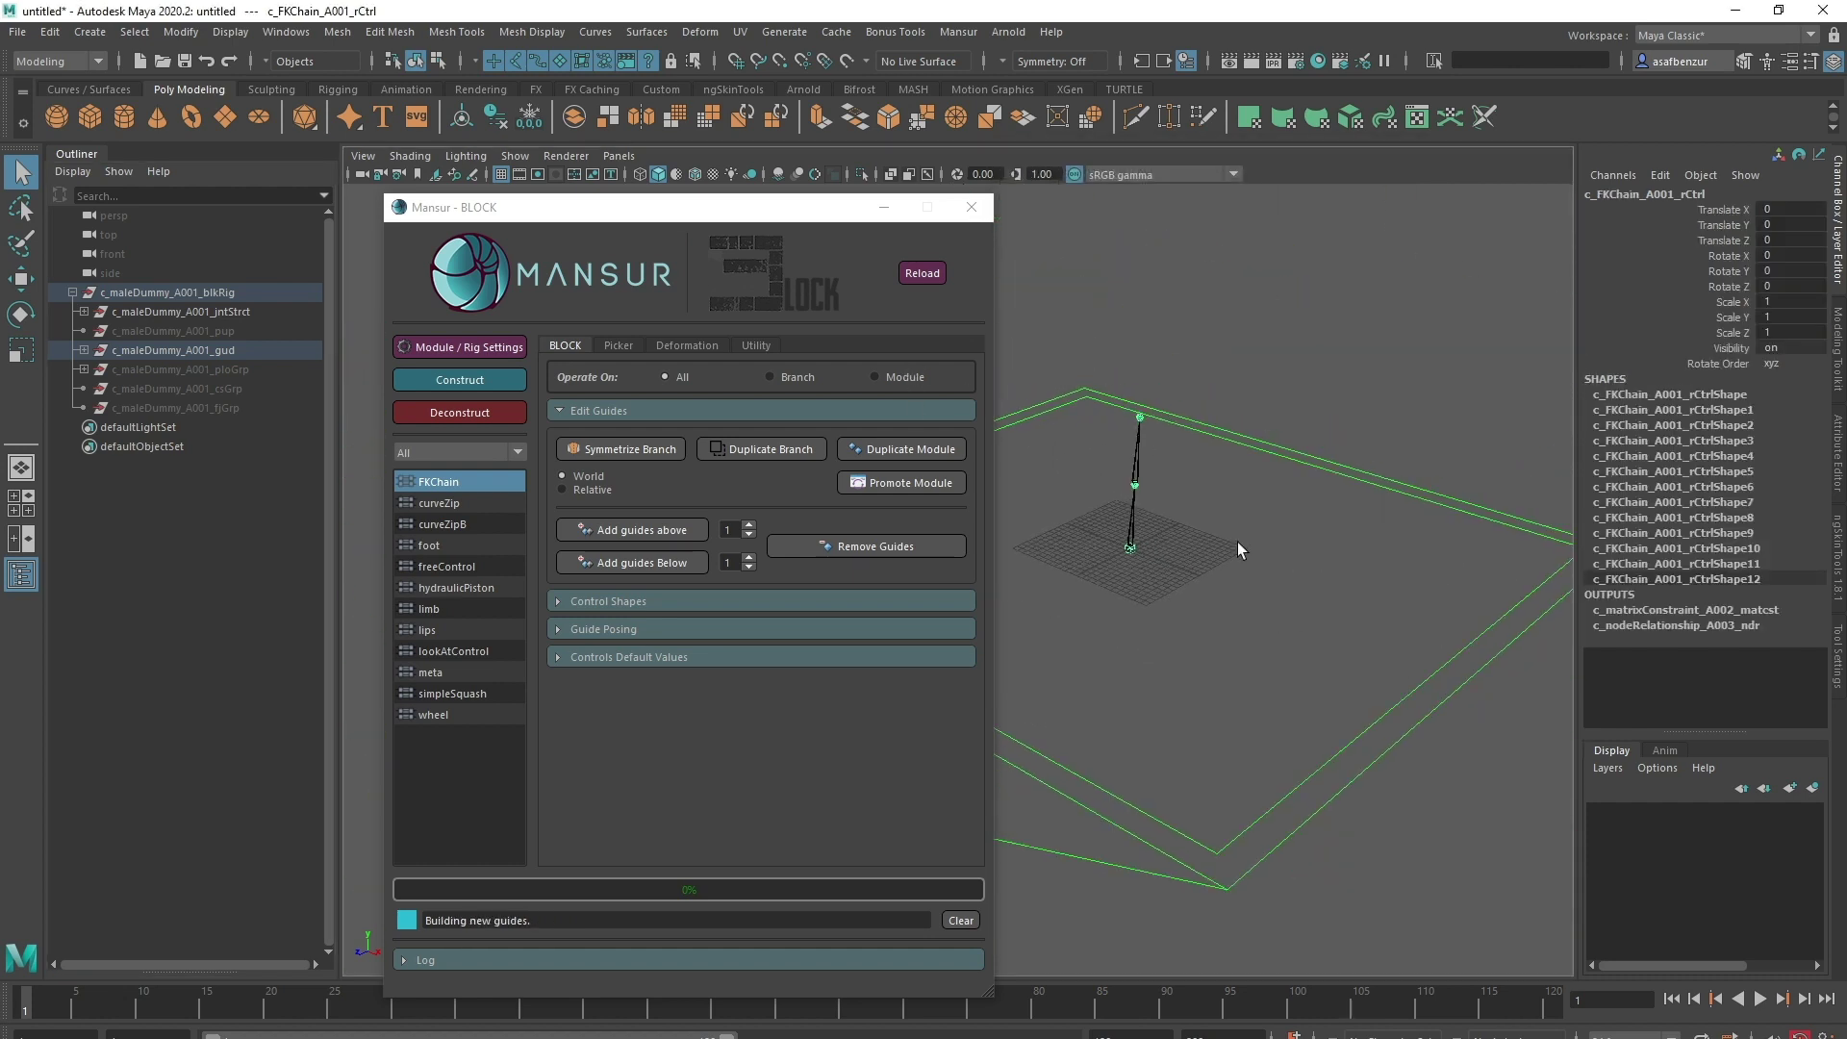
scroll(1183, 558, up, 2)
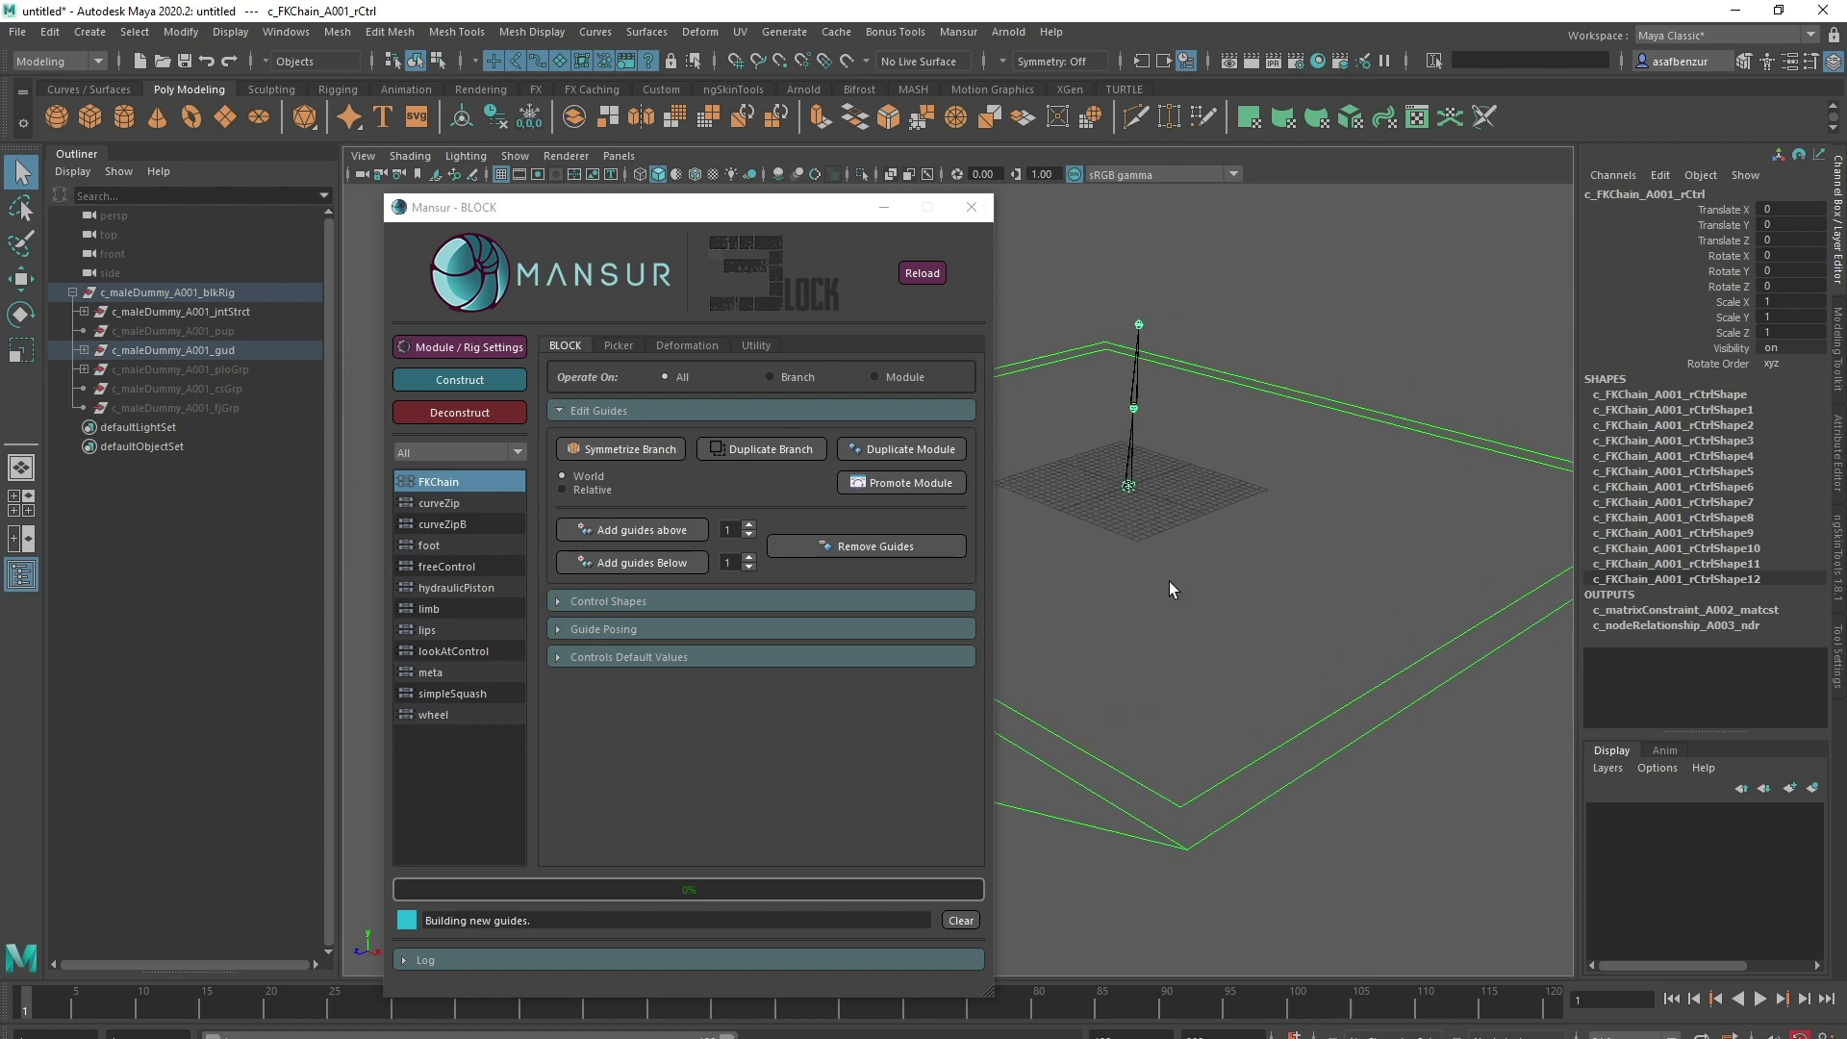
drag(1259, 605, 1329, 783)
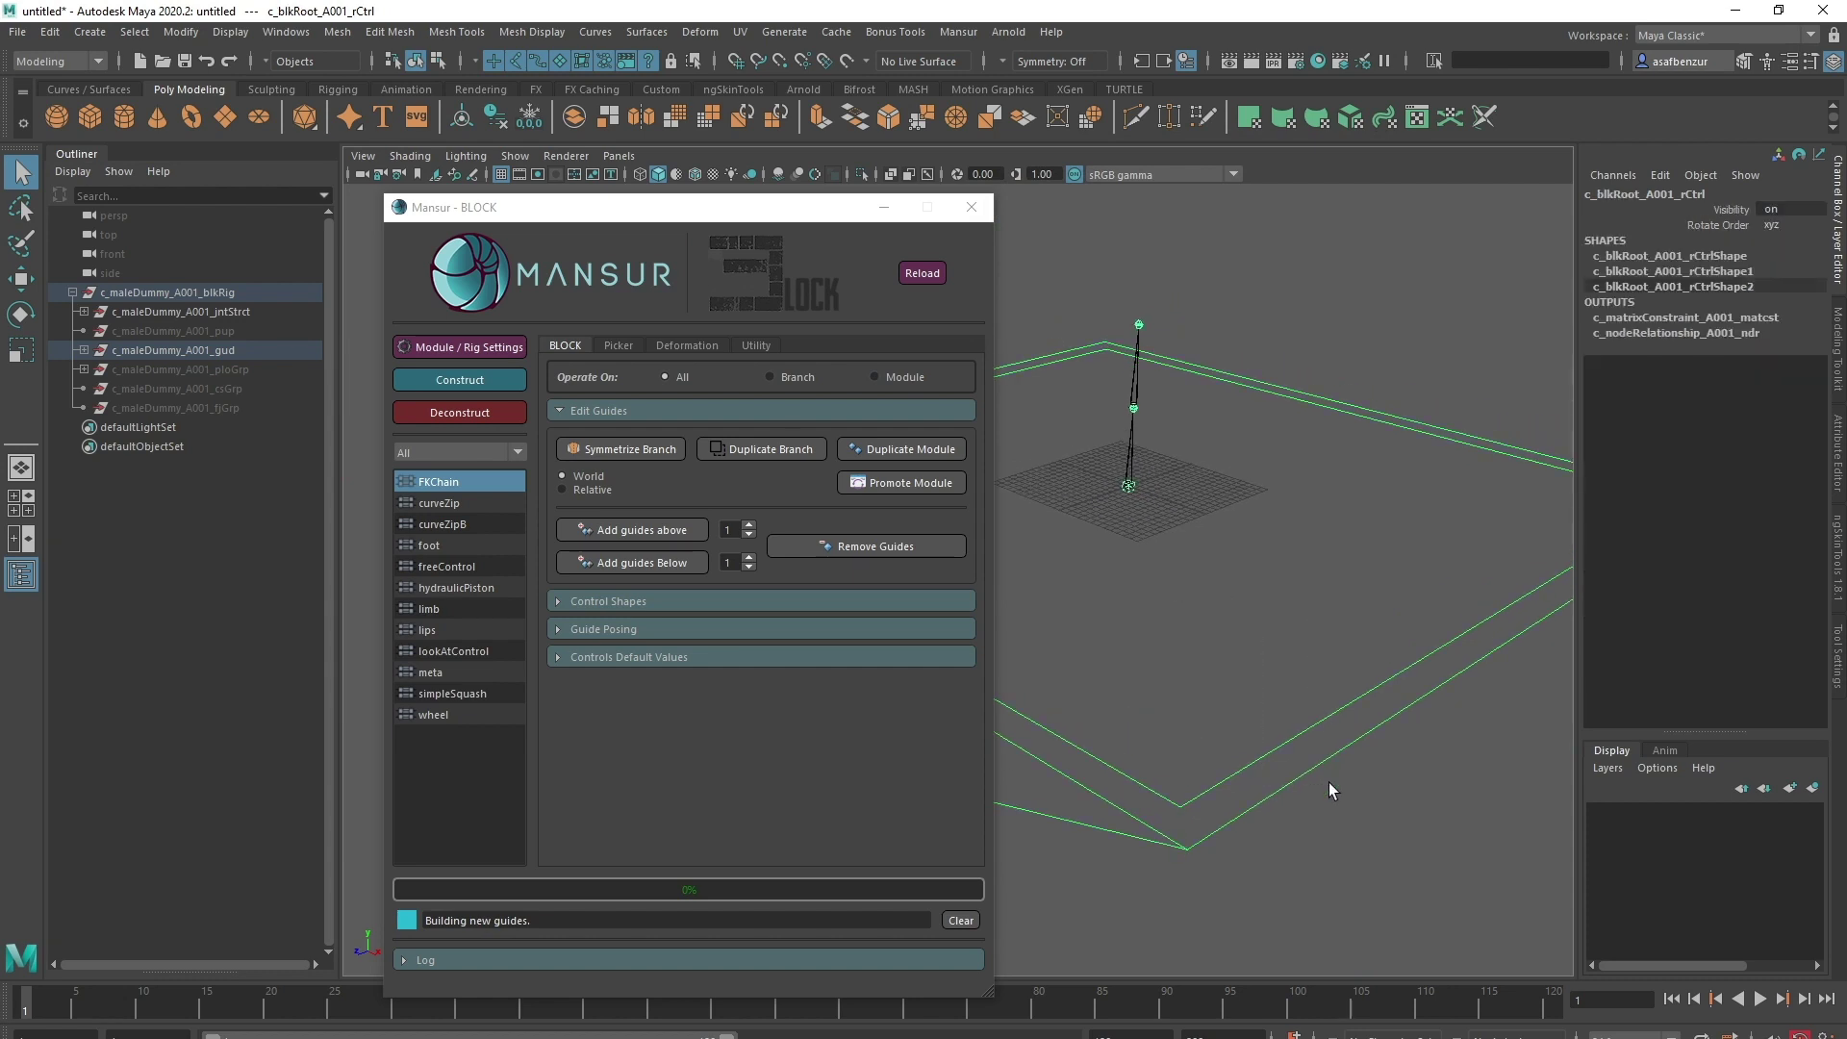
drag(1303, 668, 1320, 760)
click(1208, 591)
scroll(1077, 736, up, 5)
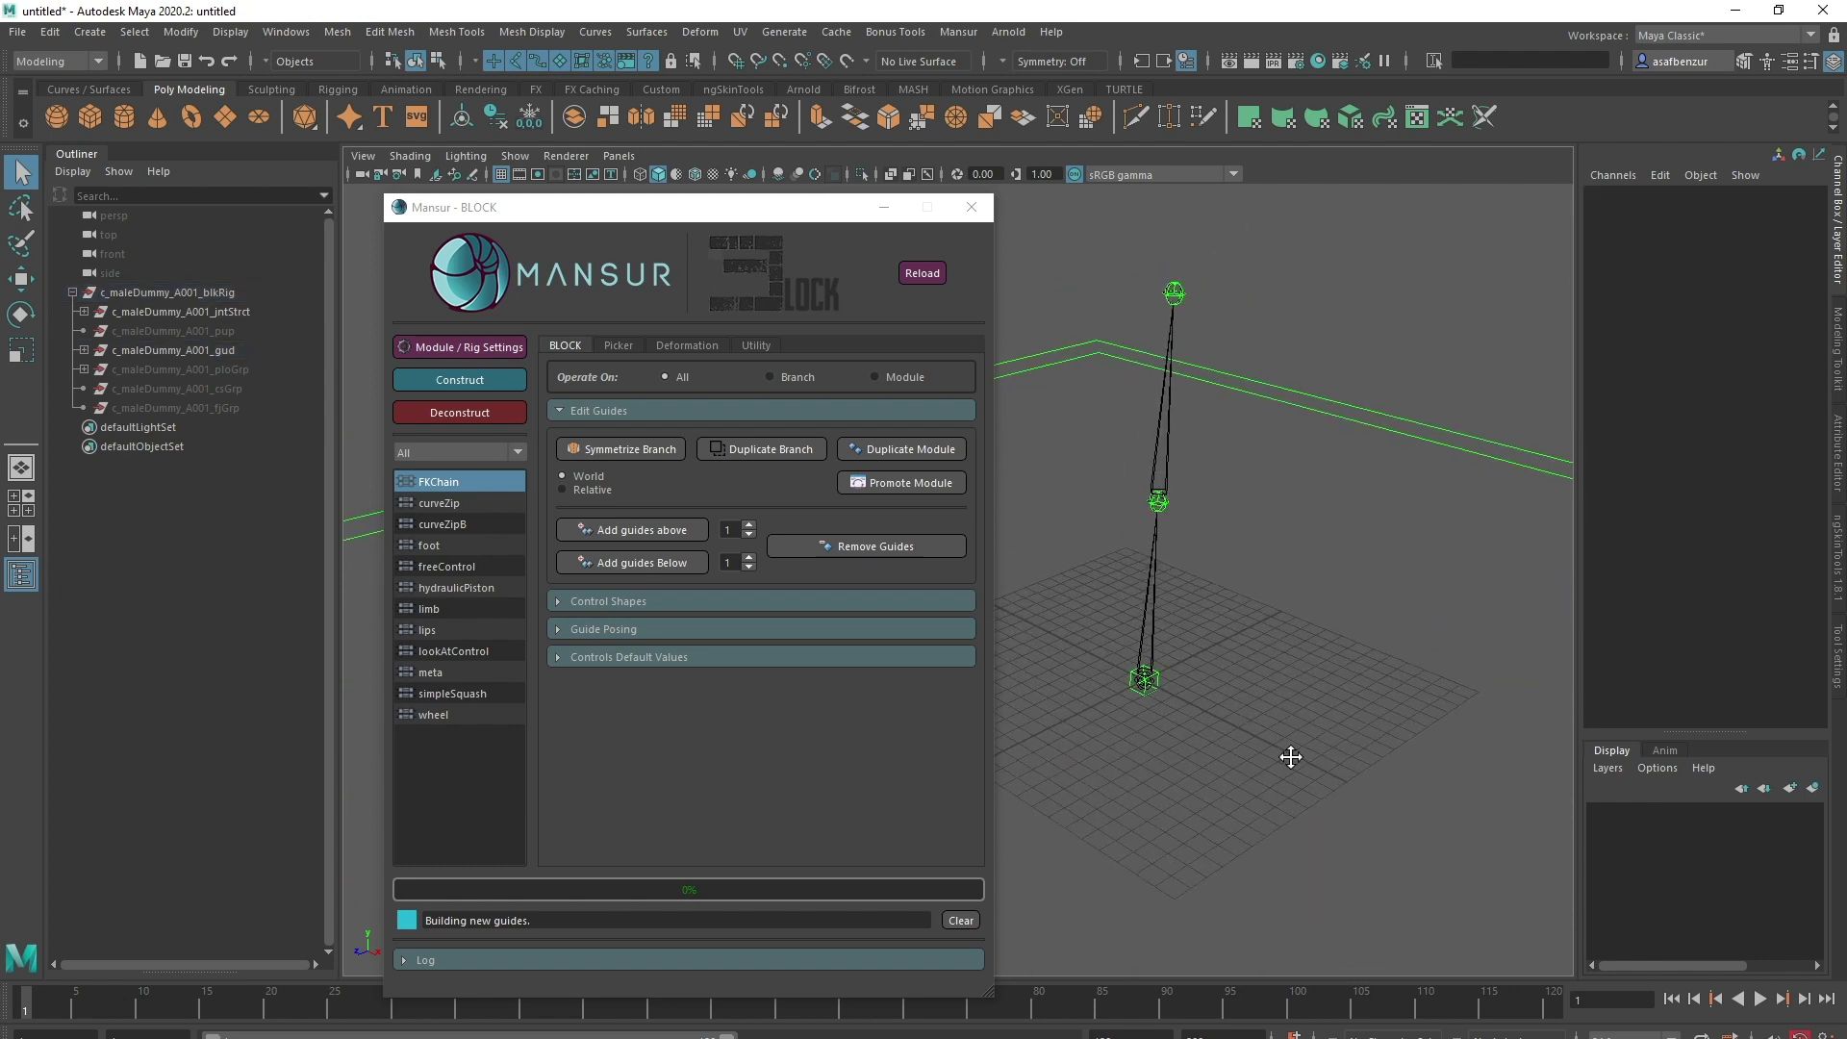
click(1159, 489)
click(1172, 489)
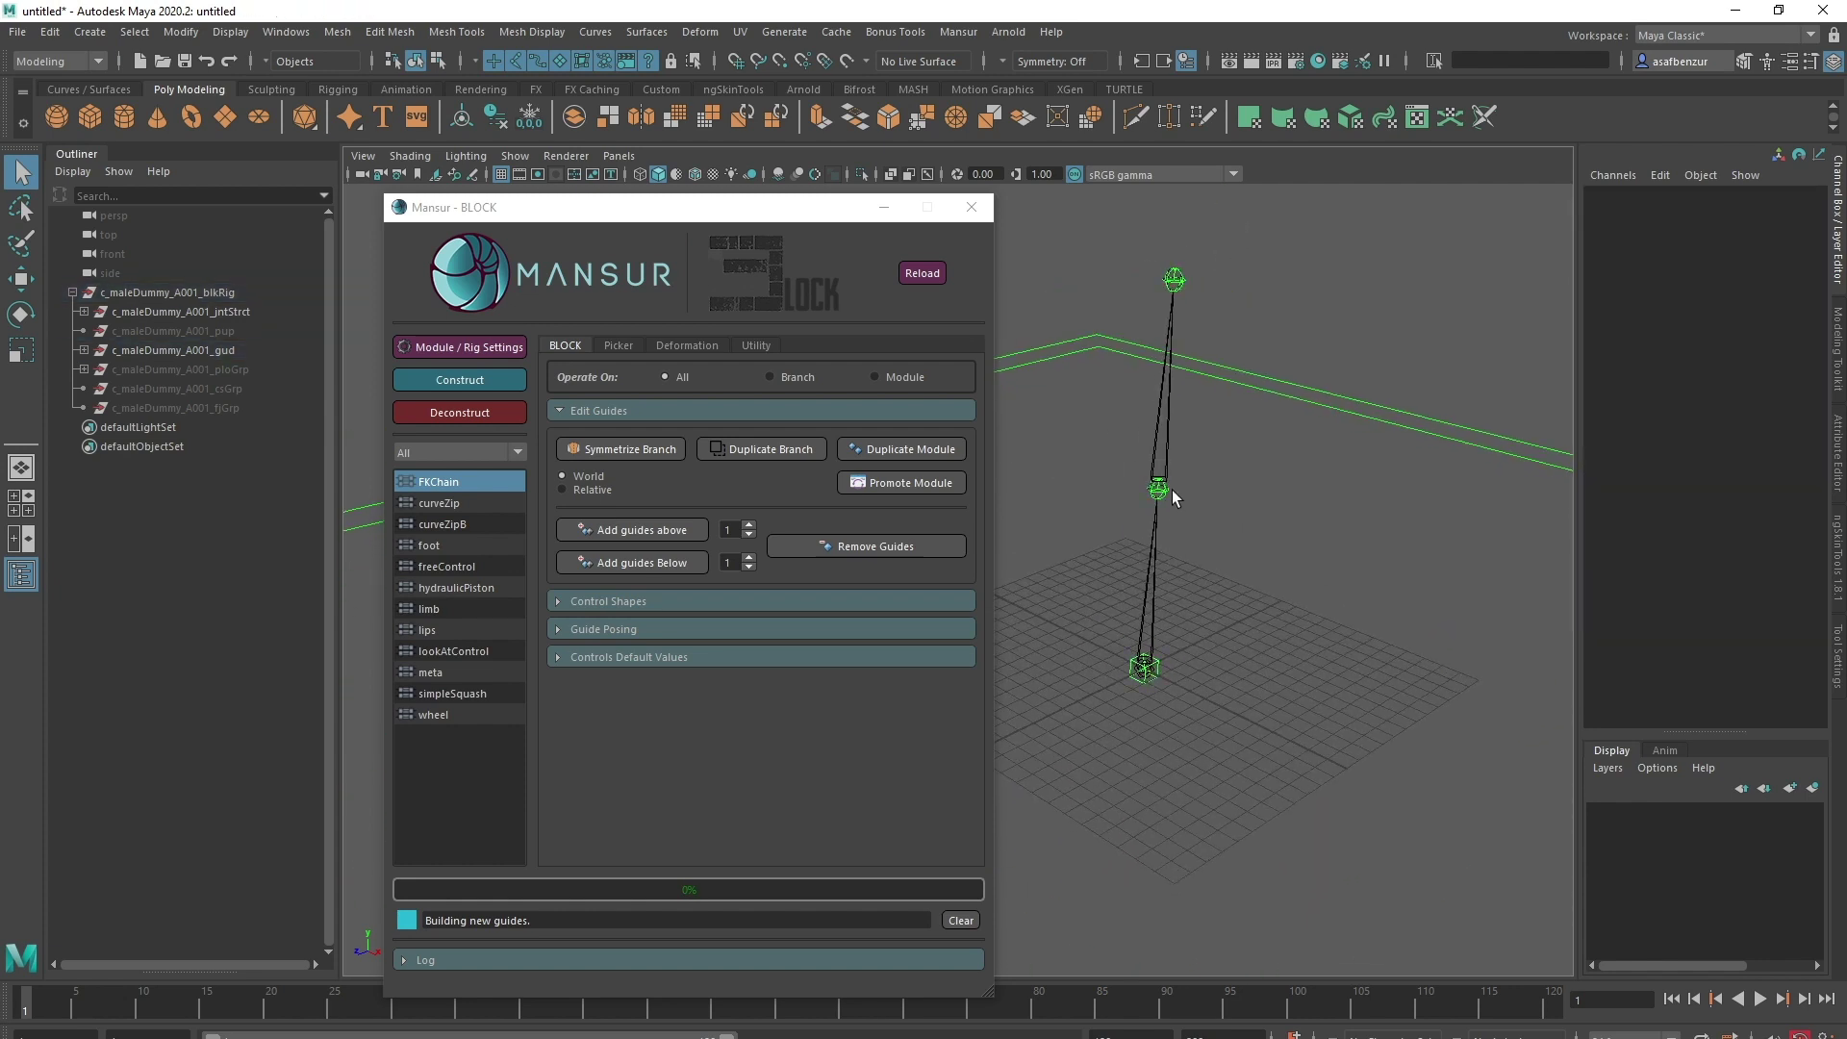
Step: Move the bottom chain guide to test-bend the chain, then deselect
alt+drag(1189, 343, 1249, 541)
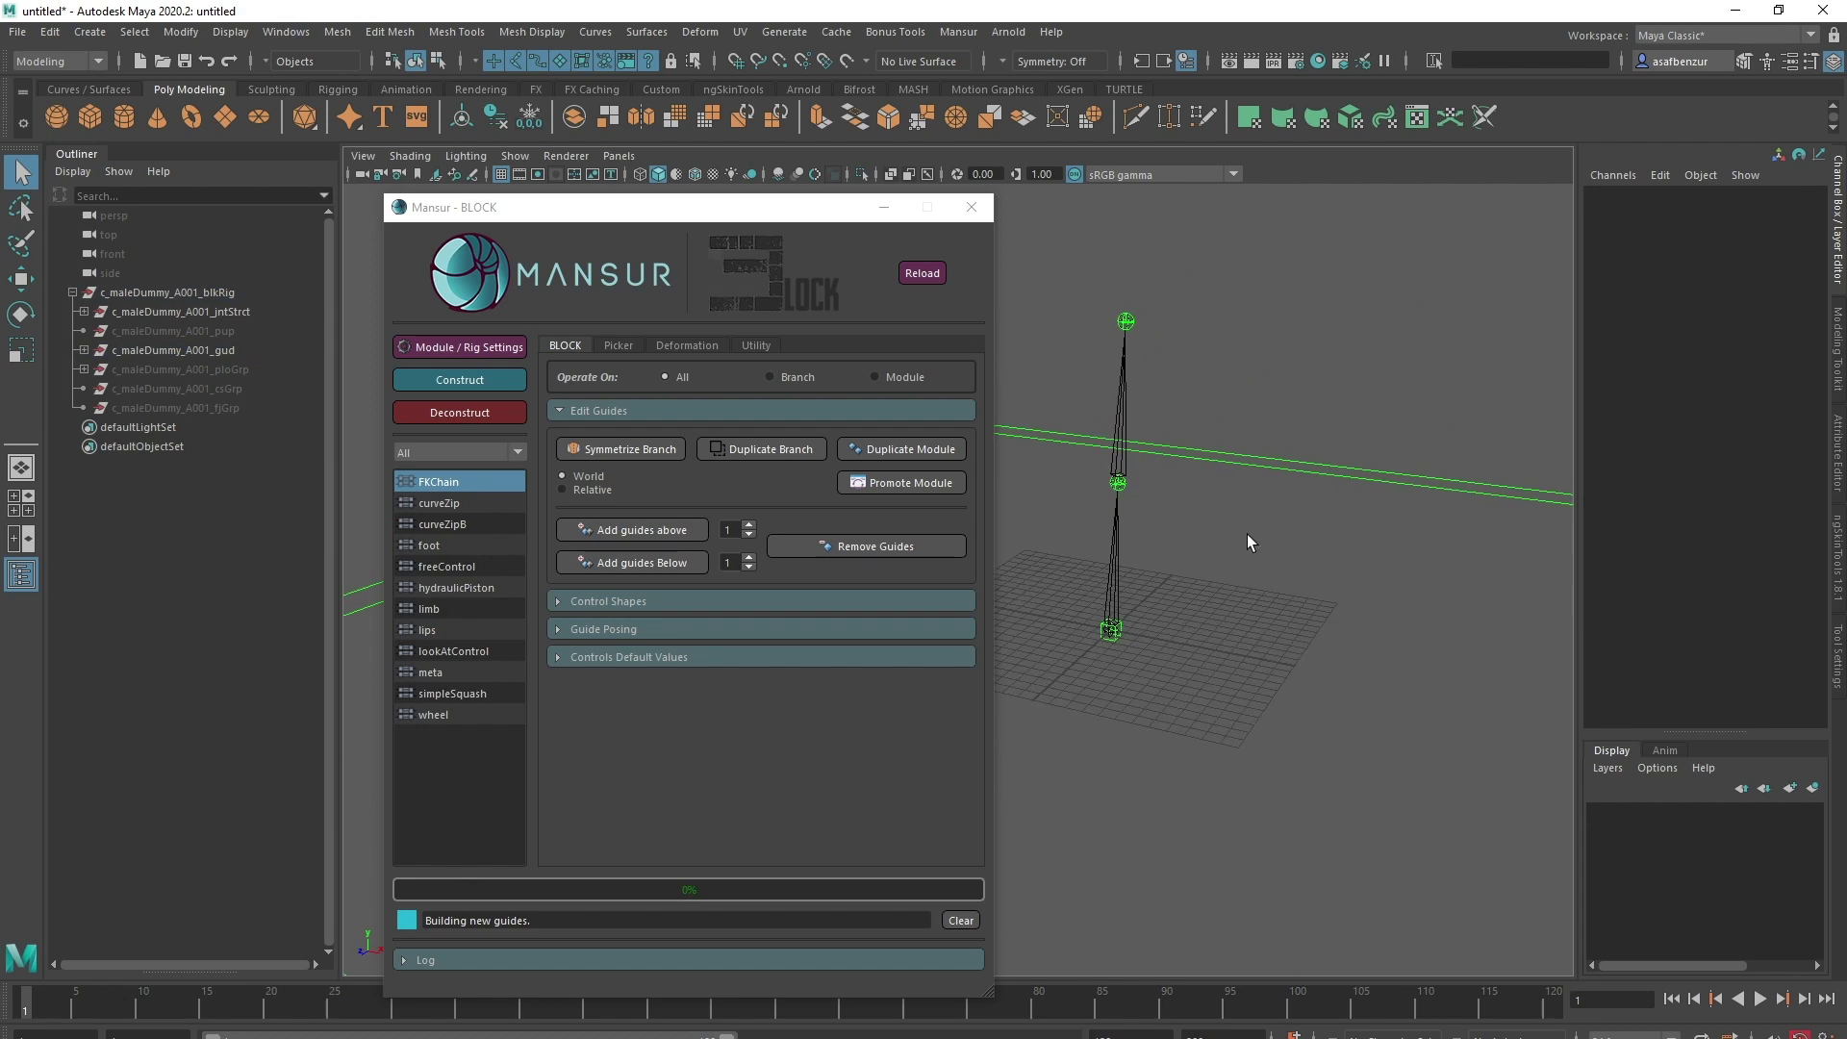
click(1114, 642)
alt+drag(1114, 643, 1217, 577)
key(w)
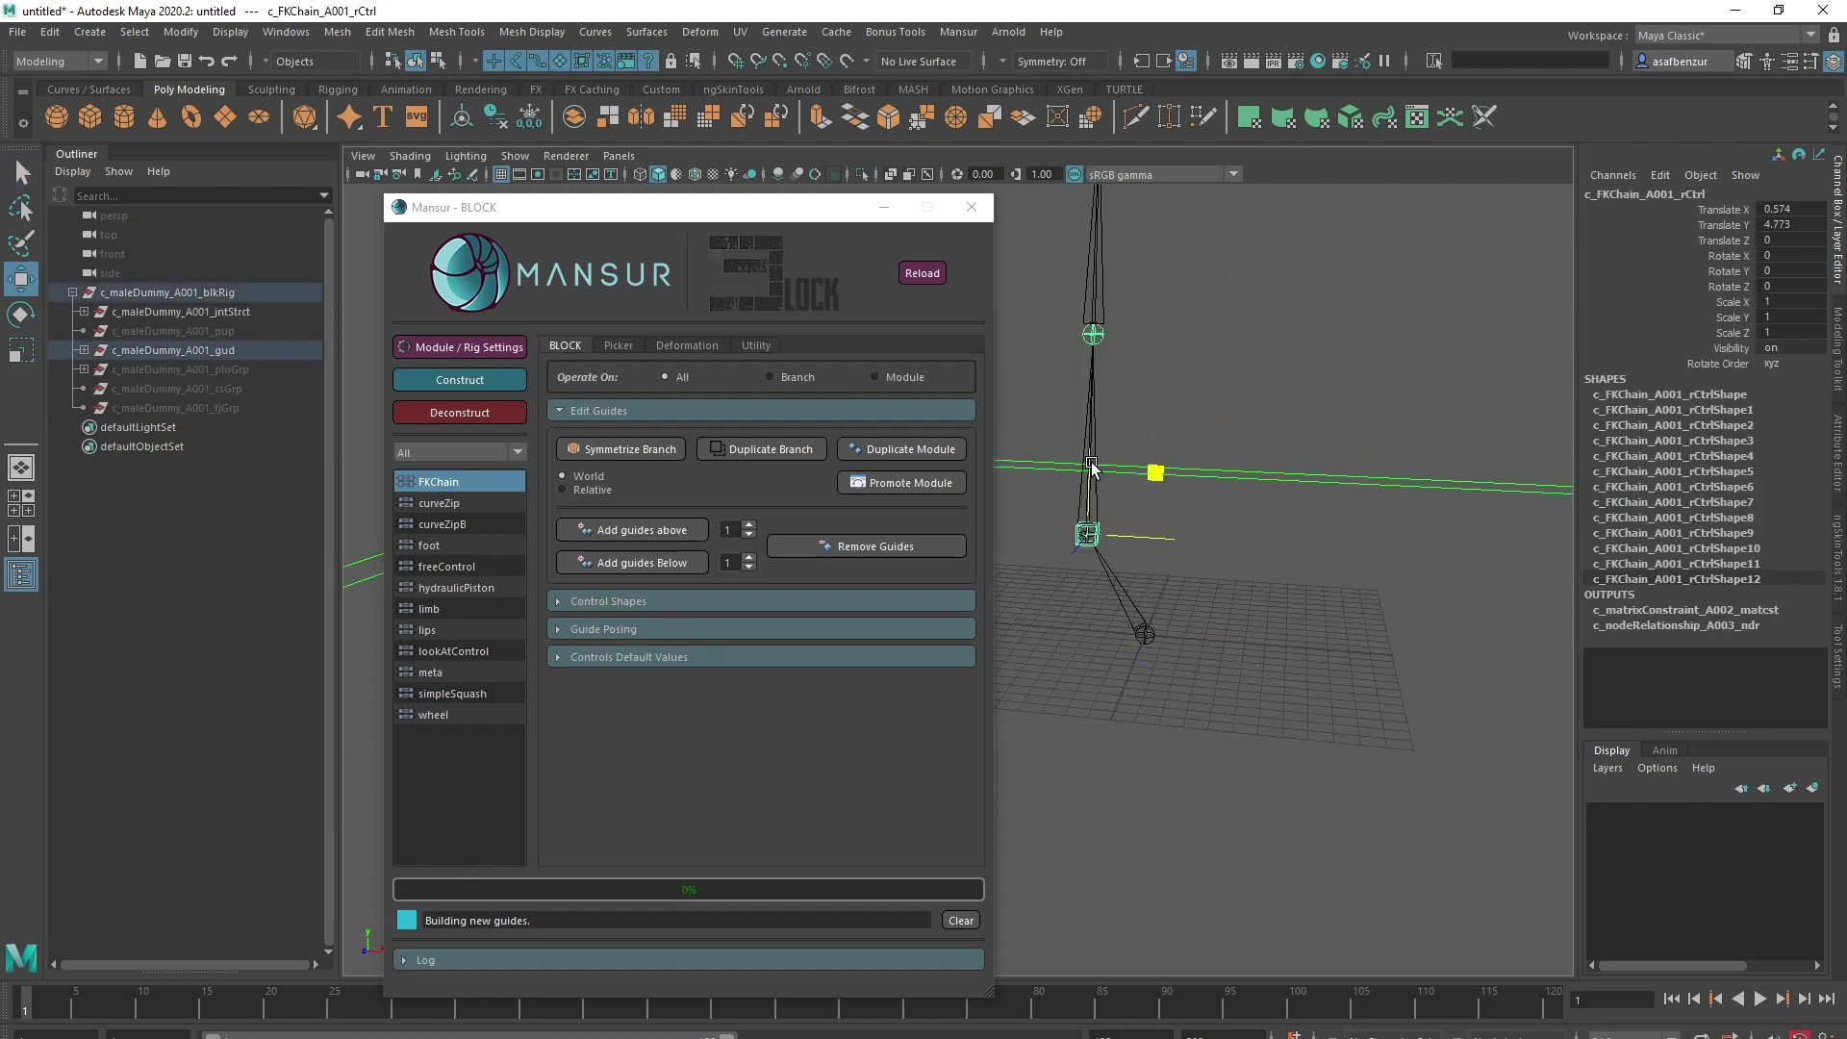
drag(1092, 469, 1356, 486)
click(1329, 586)
alt+drag(1330, 587, 1169, 360)
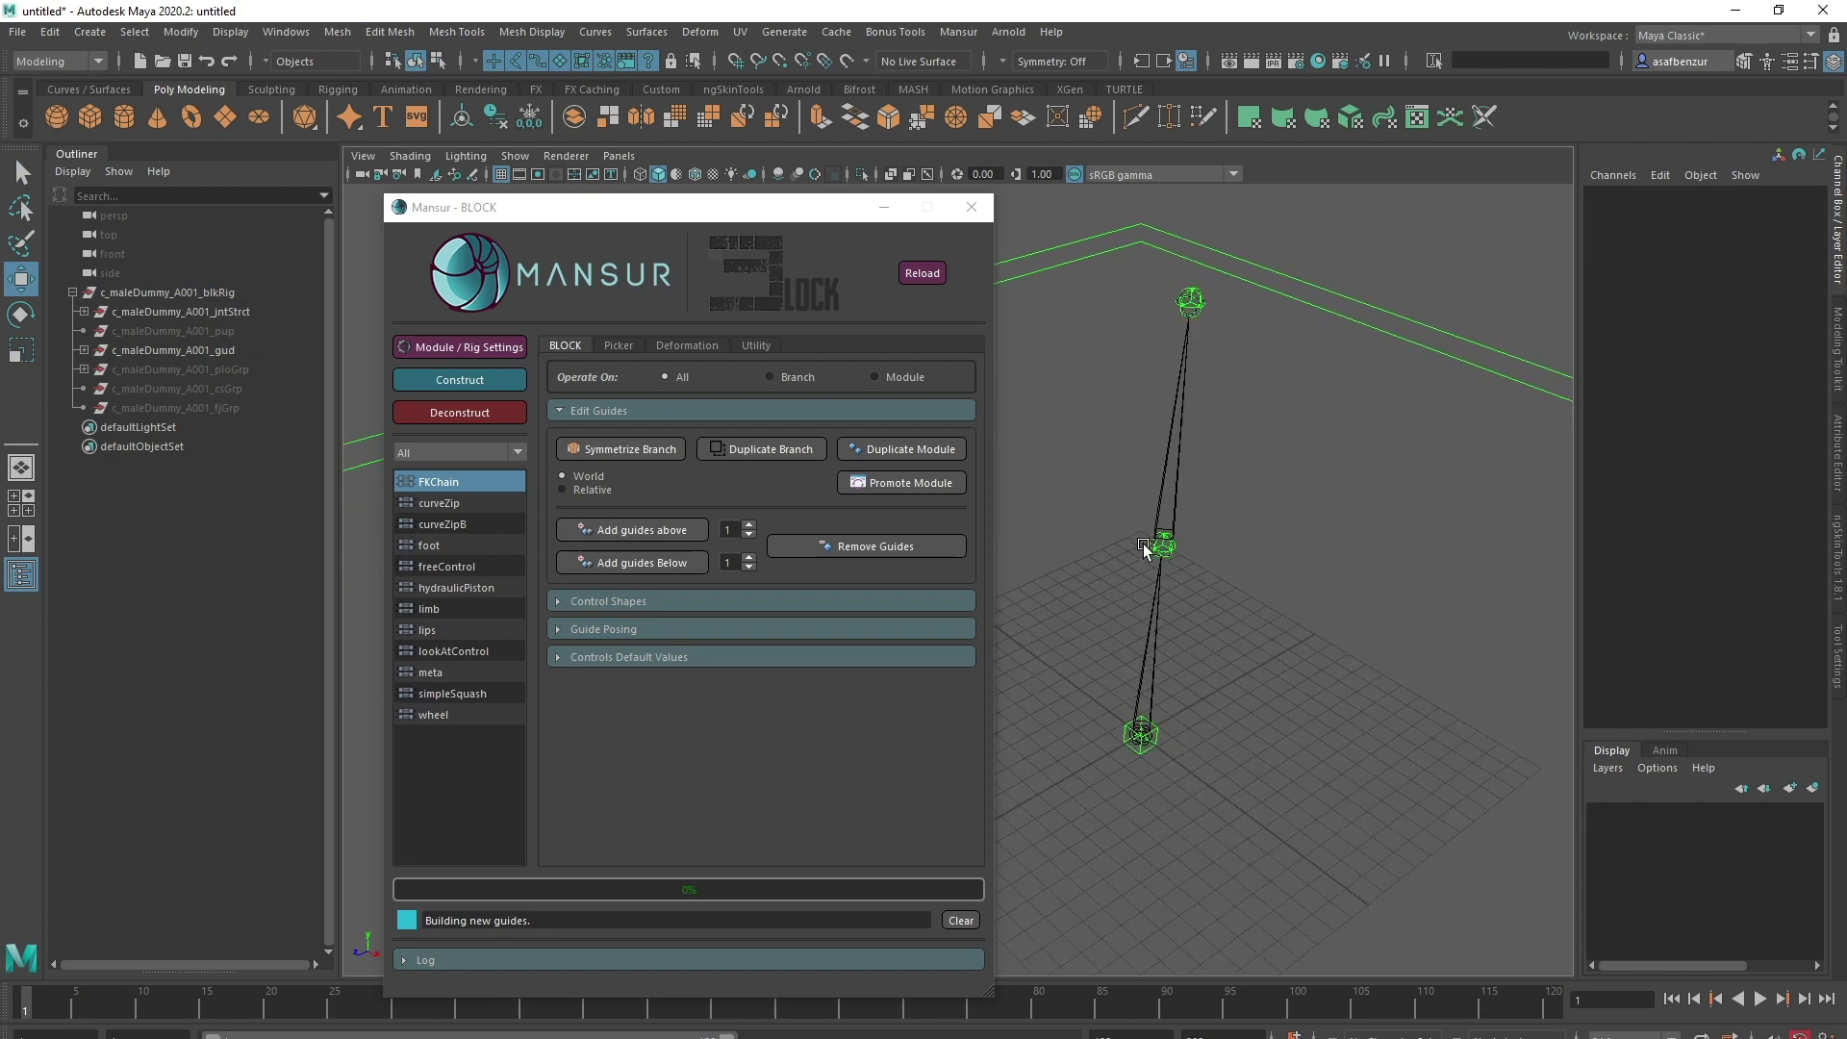
alt+drag(1137, 720, 1159, 544)
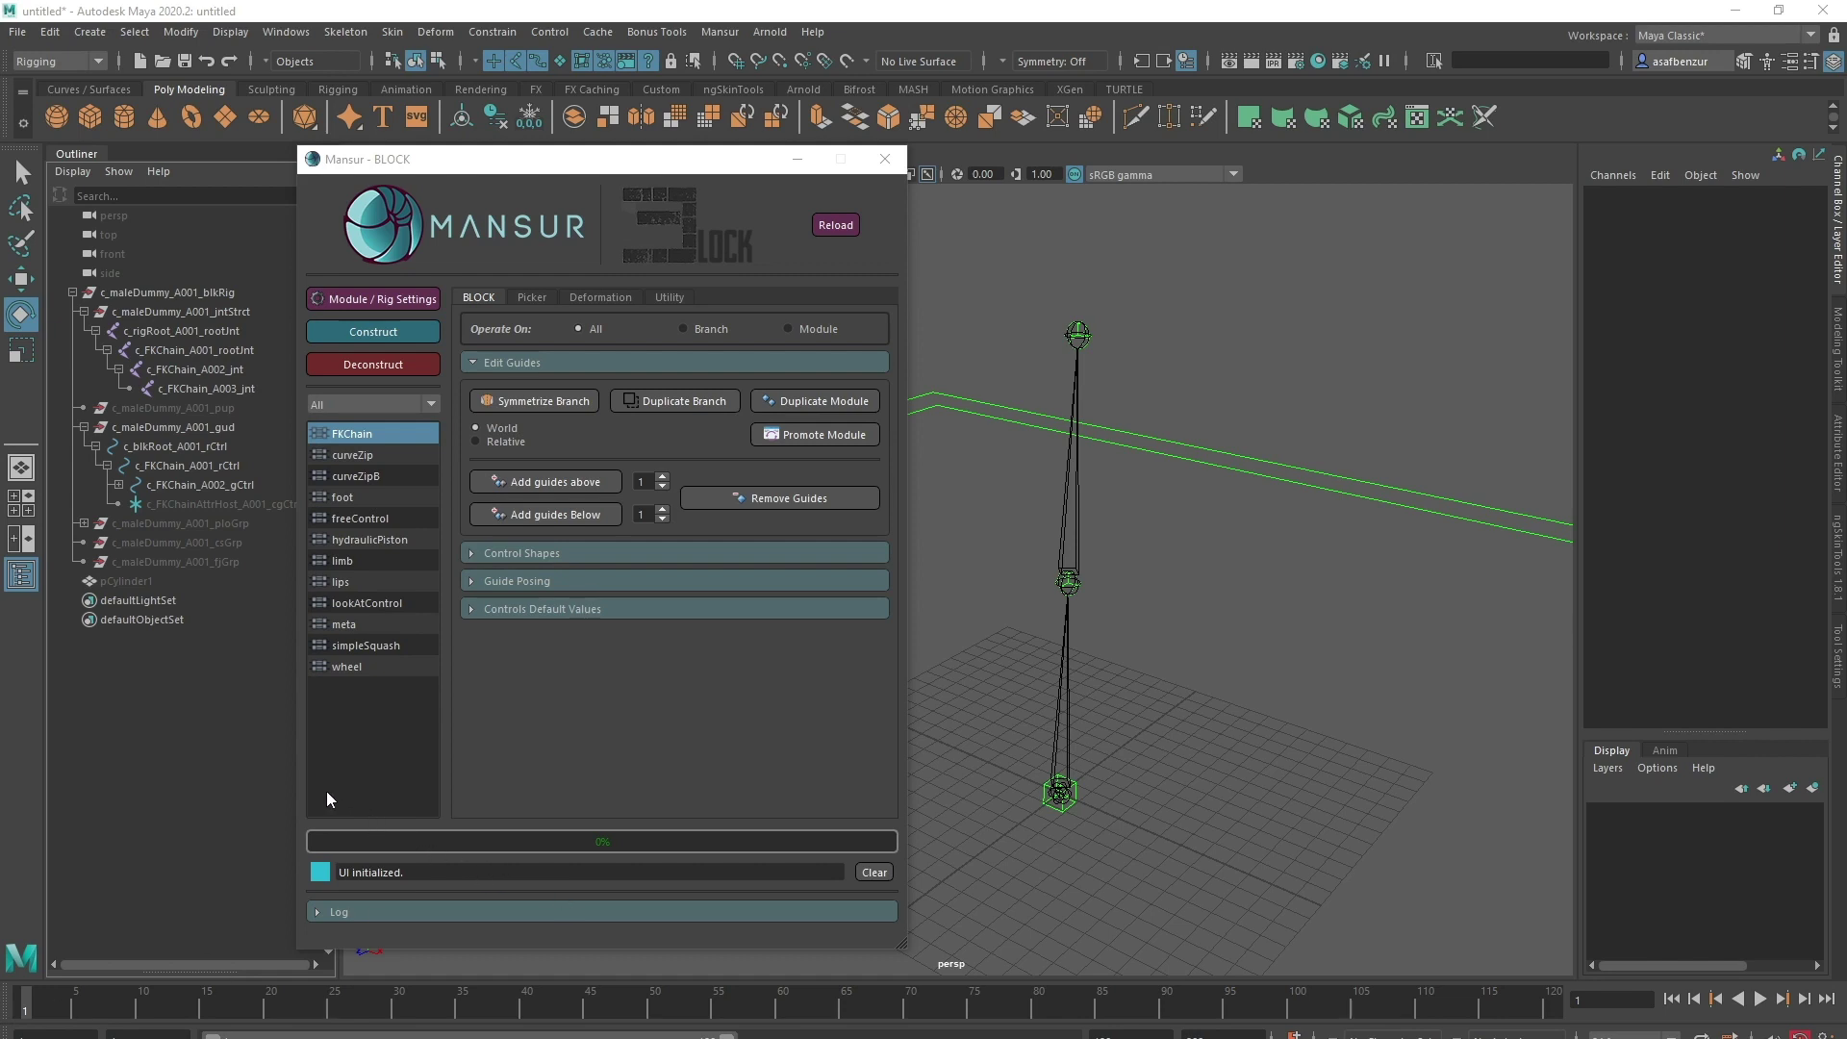
Step: Unhide pCylinder1 with Shift+H, then select the blkRig node to edit Joint Struct Grp Vis
click(175, 587)
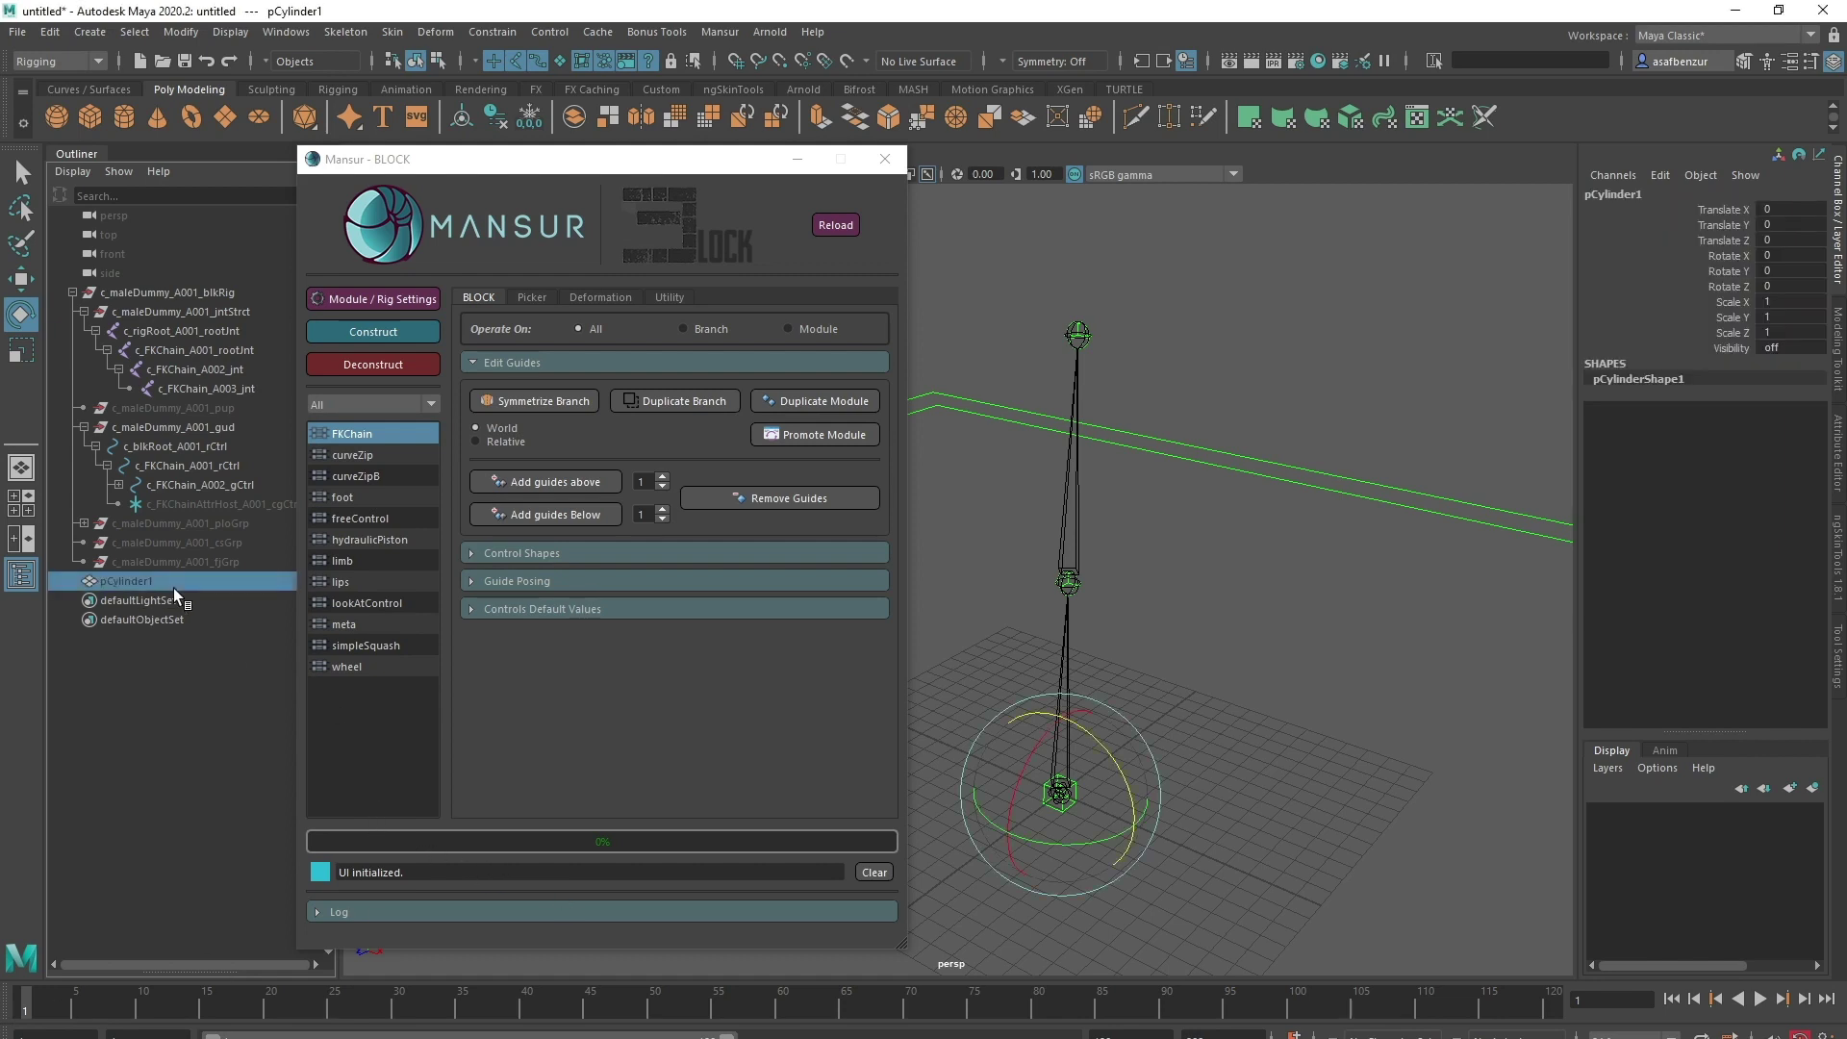
key(shift+h)
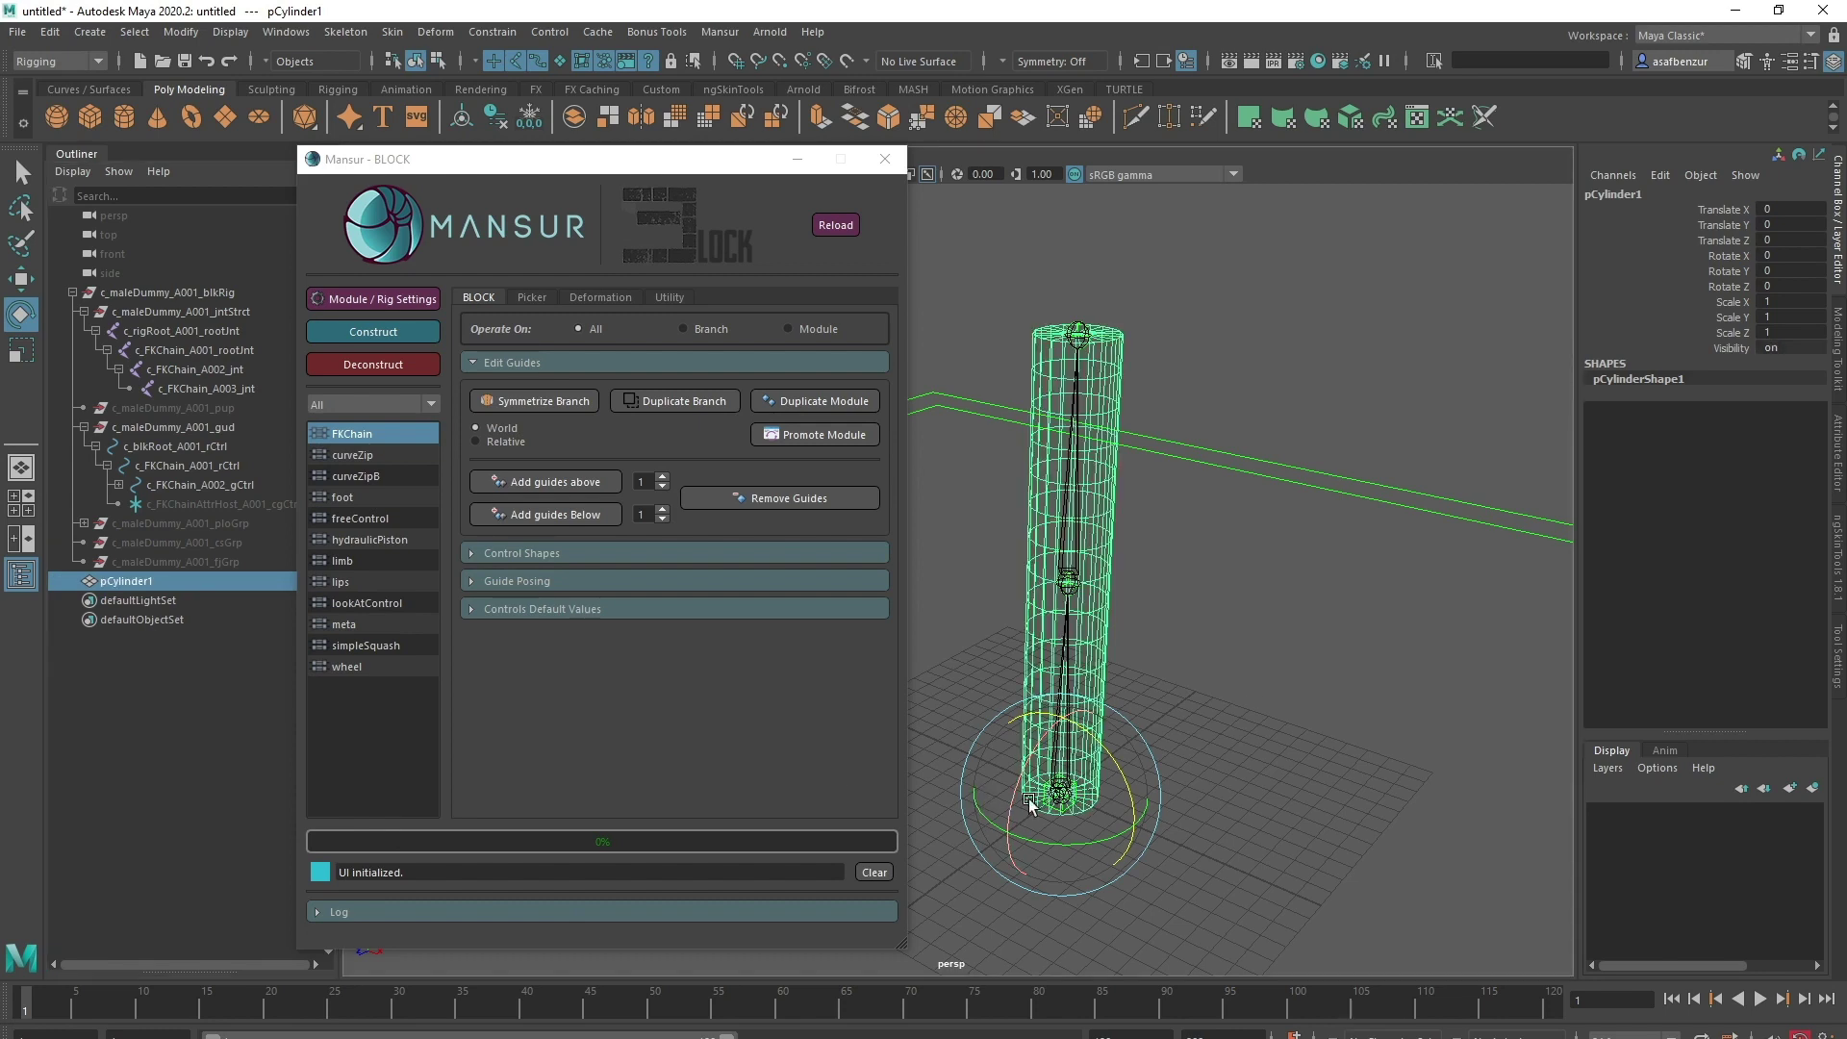
click(1254, 673)
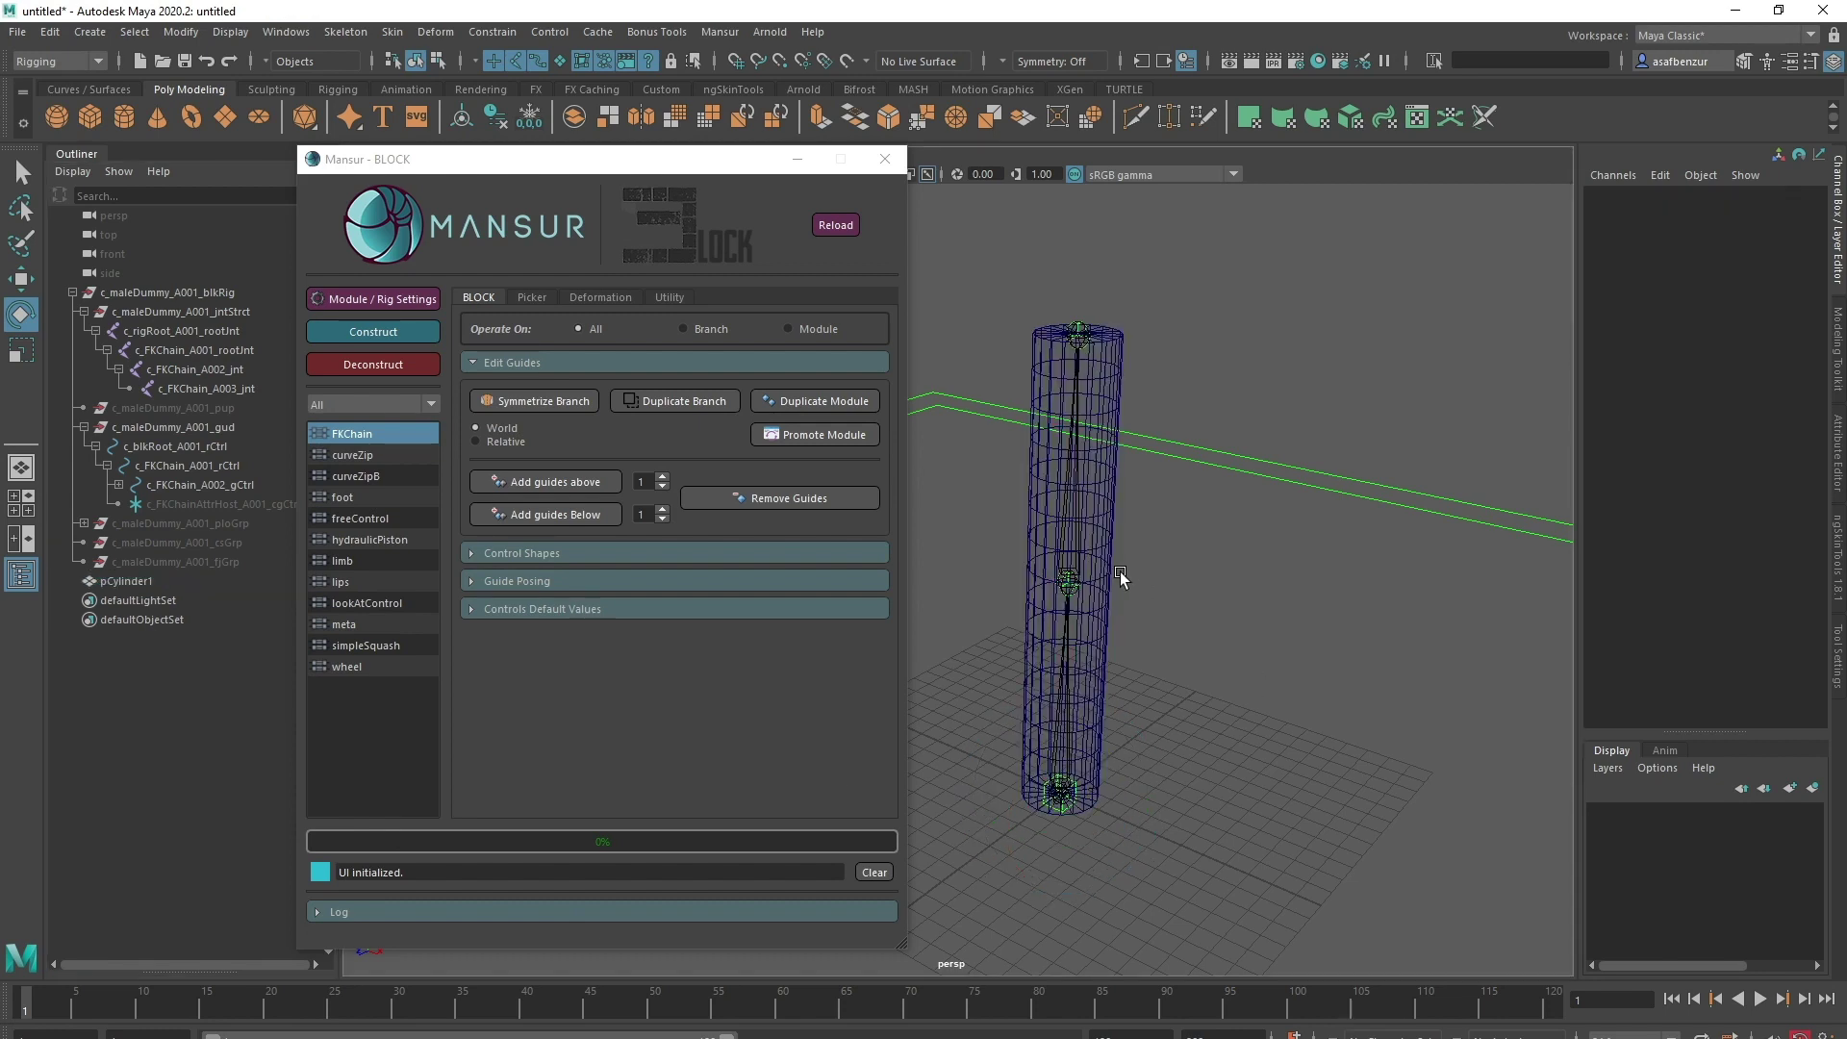
drag(1159, 529, 1030, 508)
drag(1006, 728, 1143, 709)
click(185, 289)
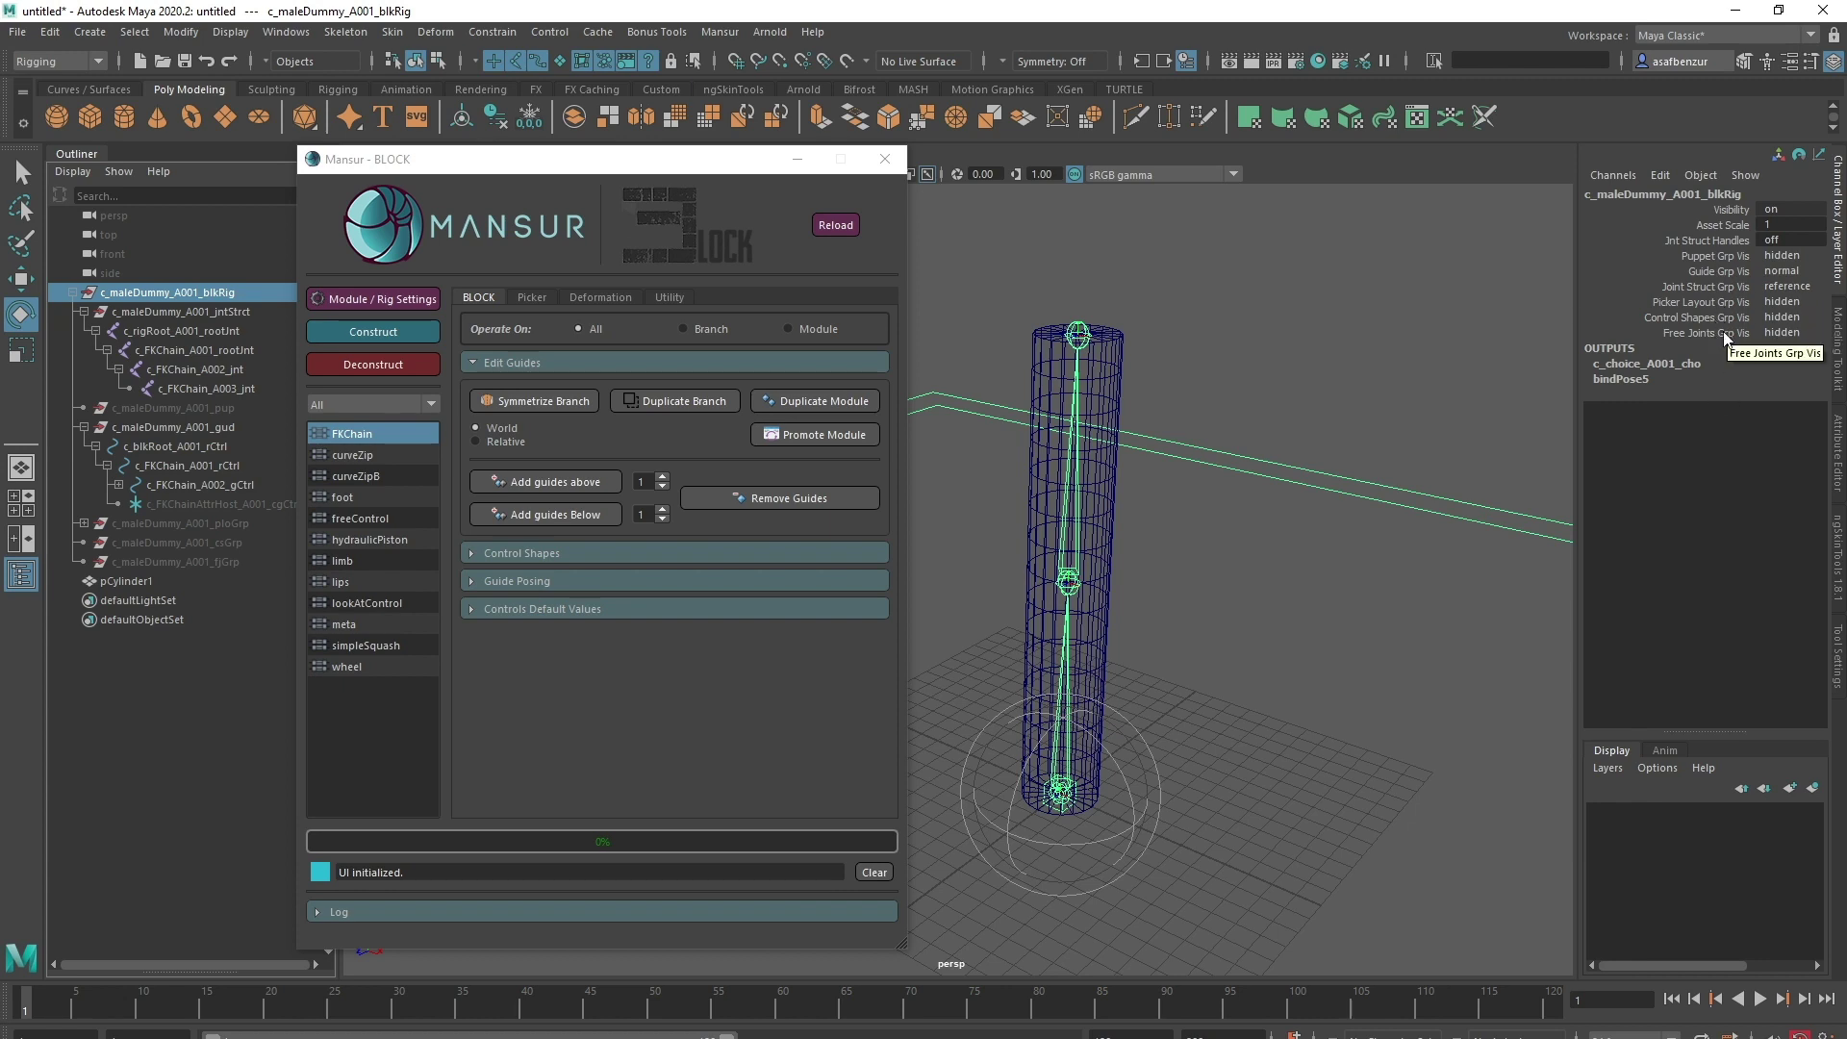
click(1791, 286)
Step: Set the joint group display to normal and check the three FK chain joints are selectable
click(1786, 319)
click(1175, 406)
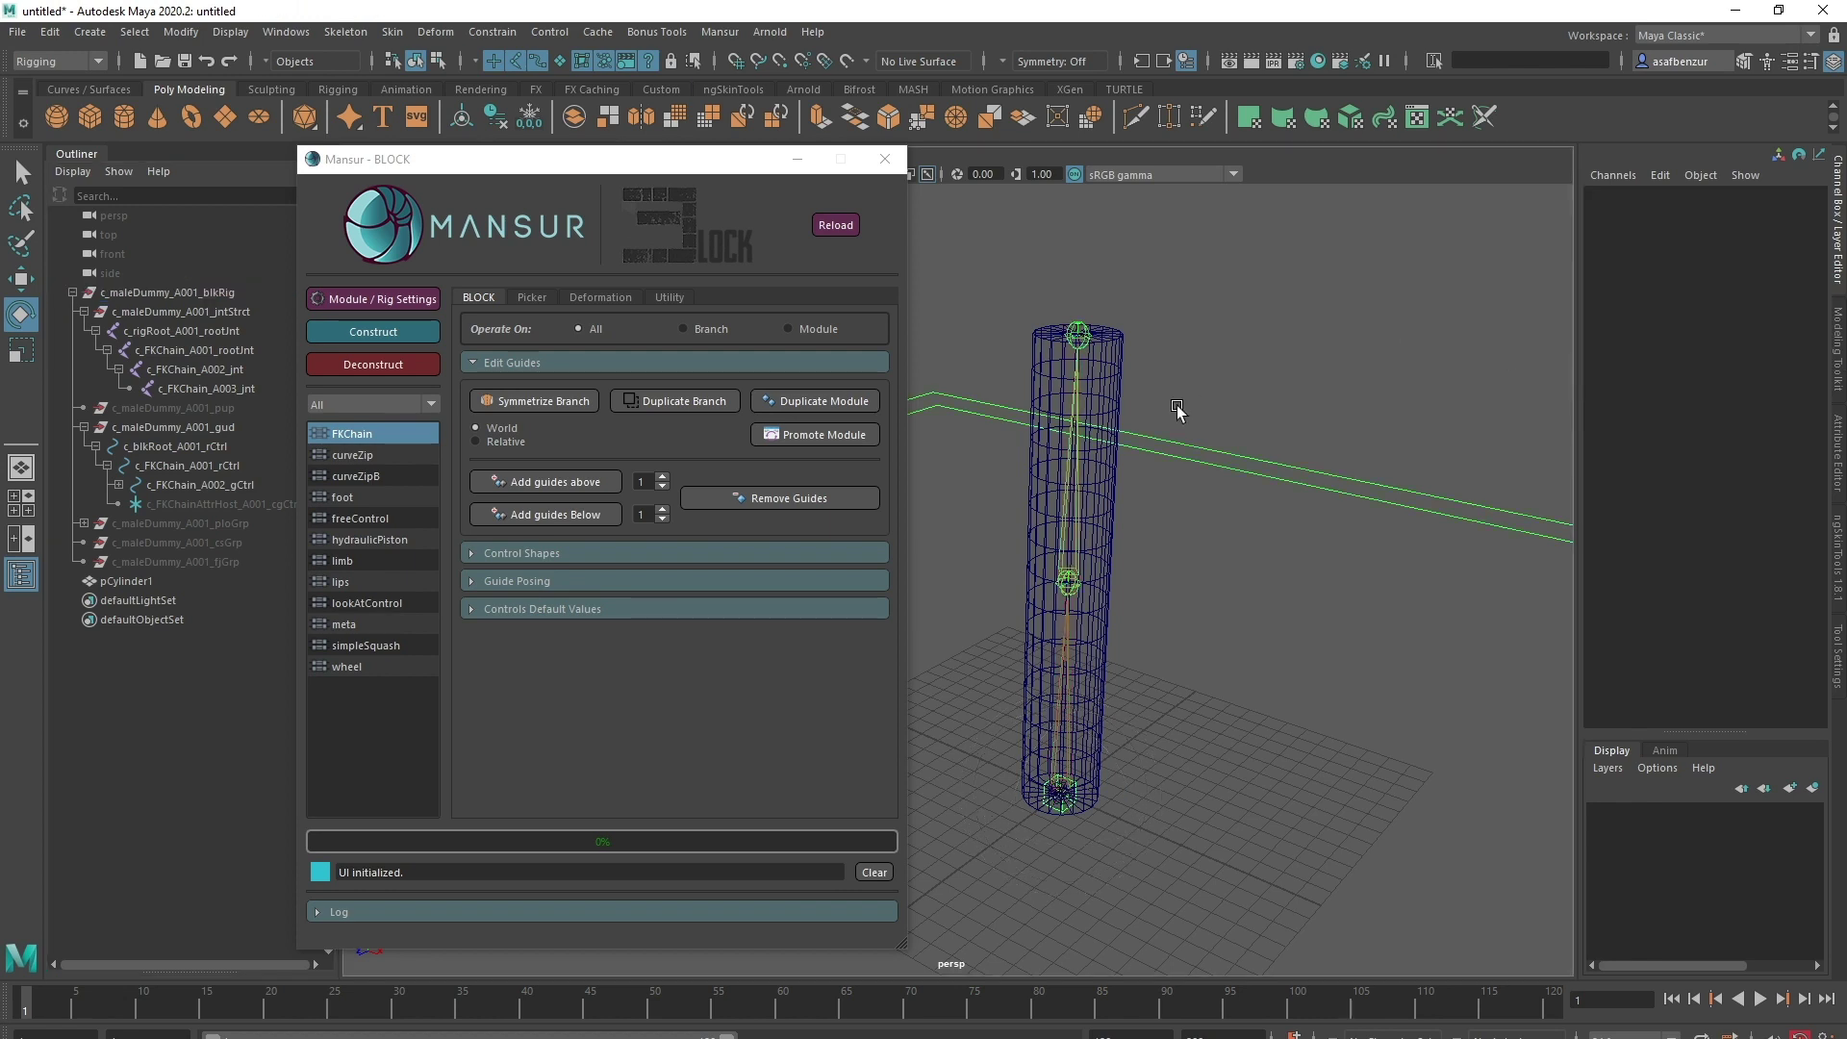
click(1039, 376)
click(1036, 744)
click(1270, 660)
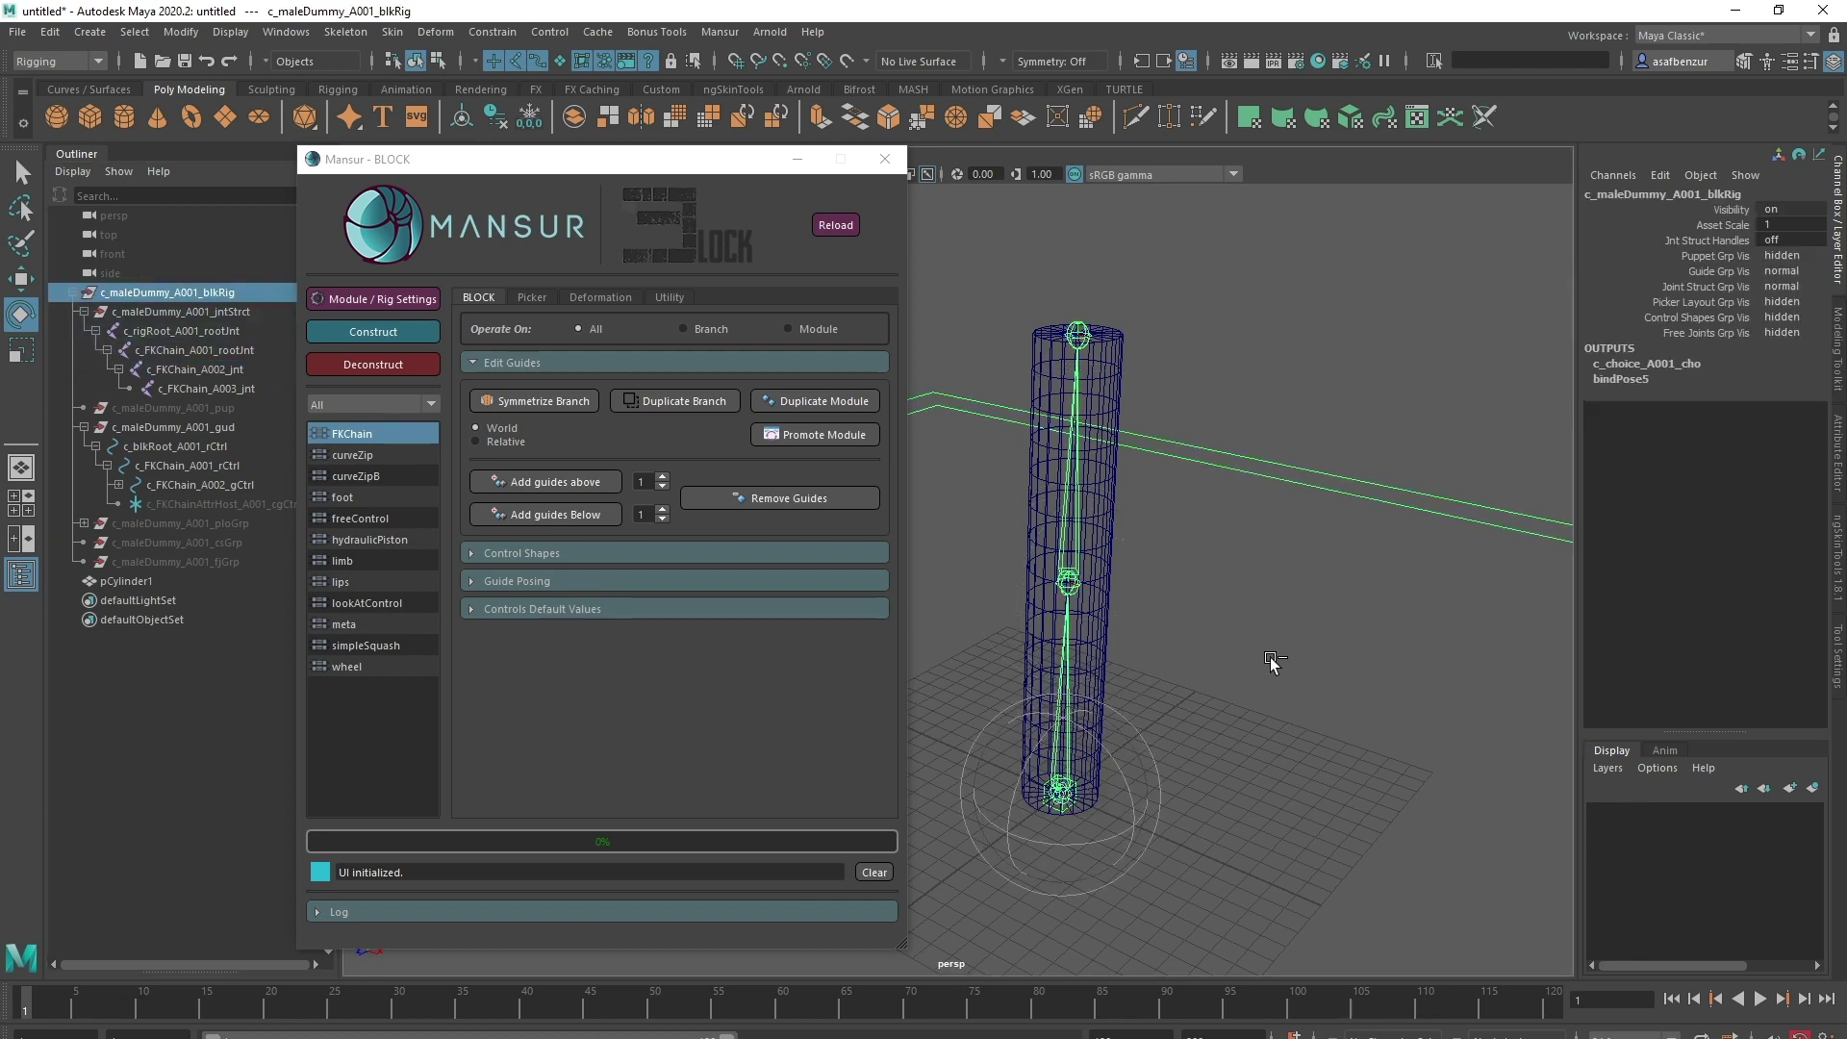
click(1270, 656)
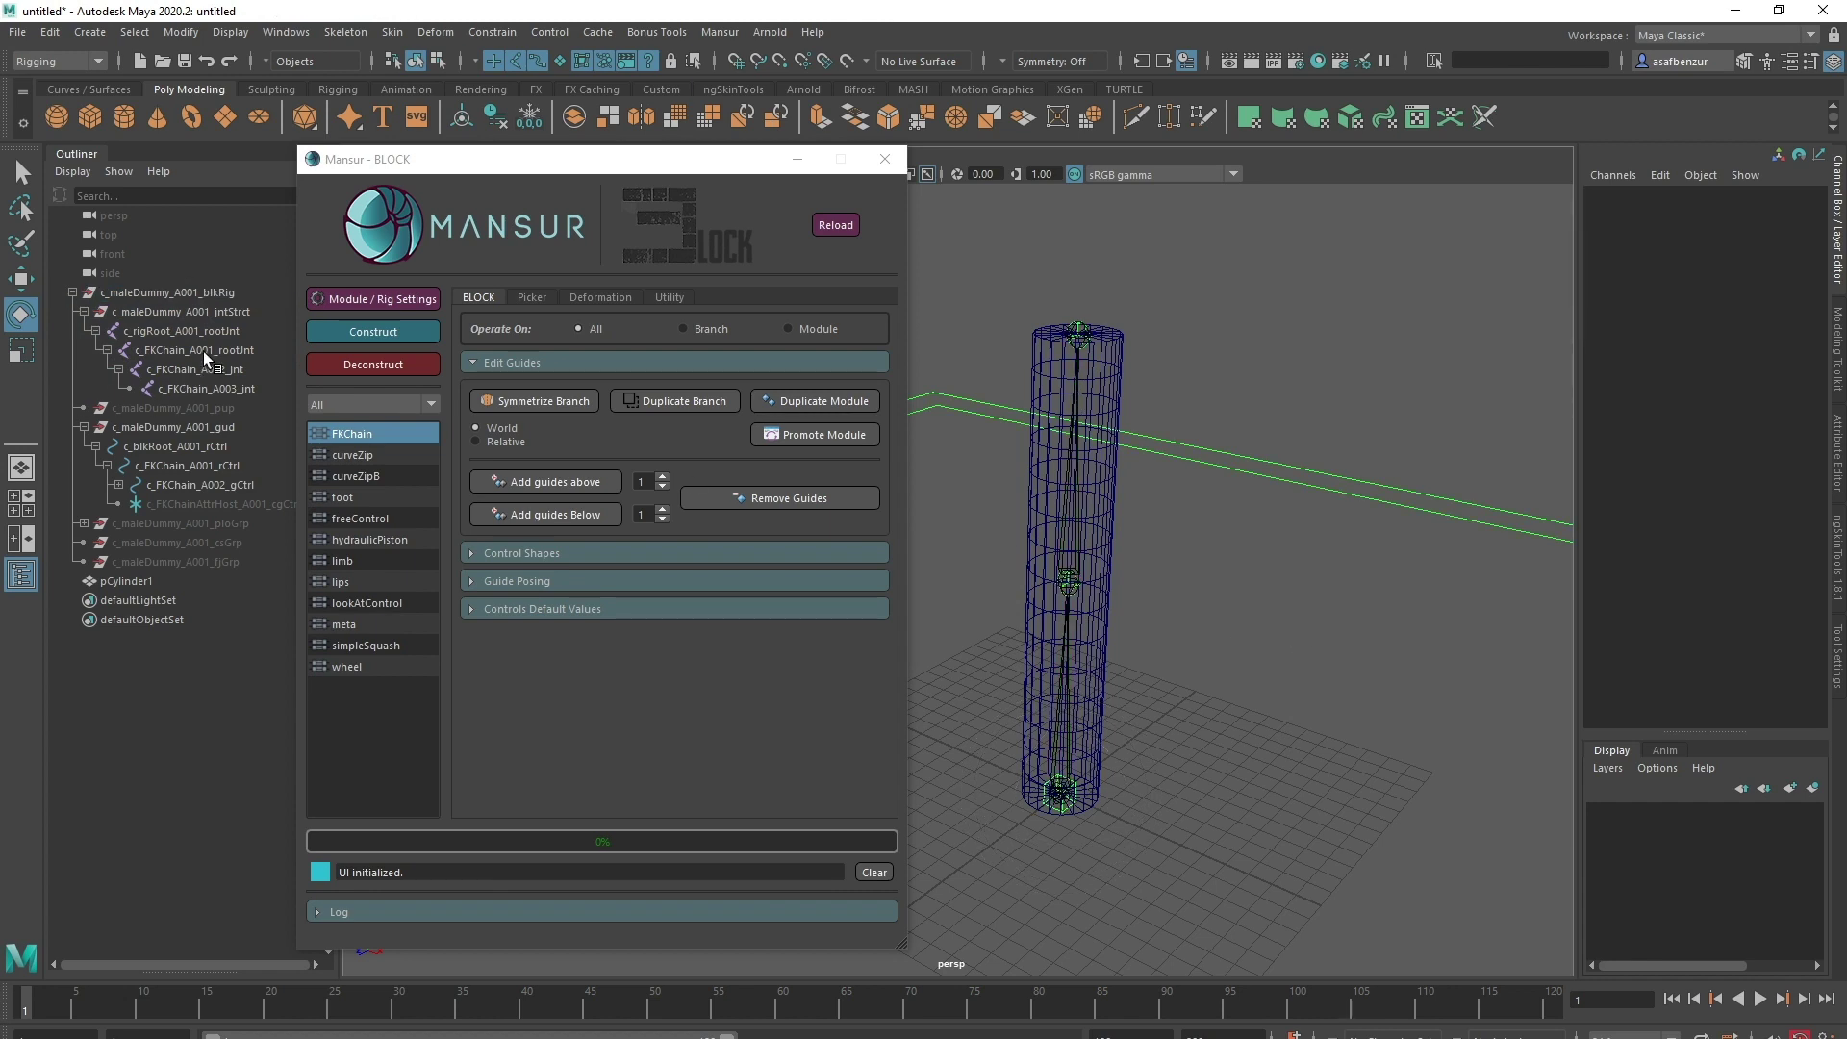
drag(204, 350, 195, 394)
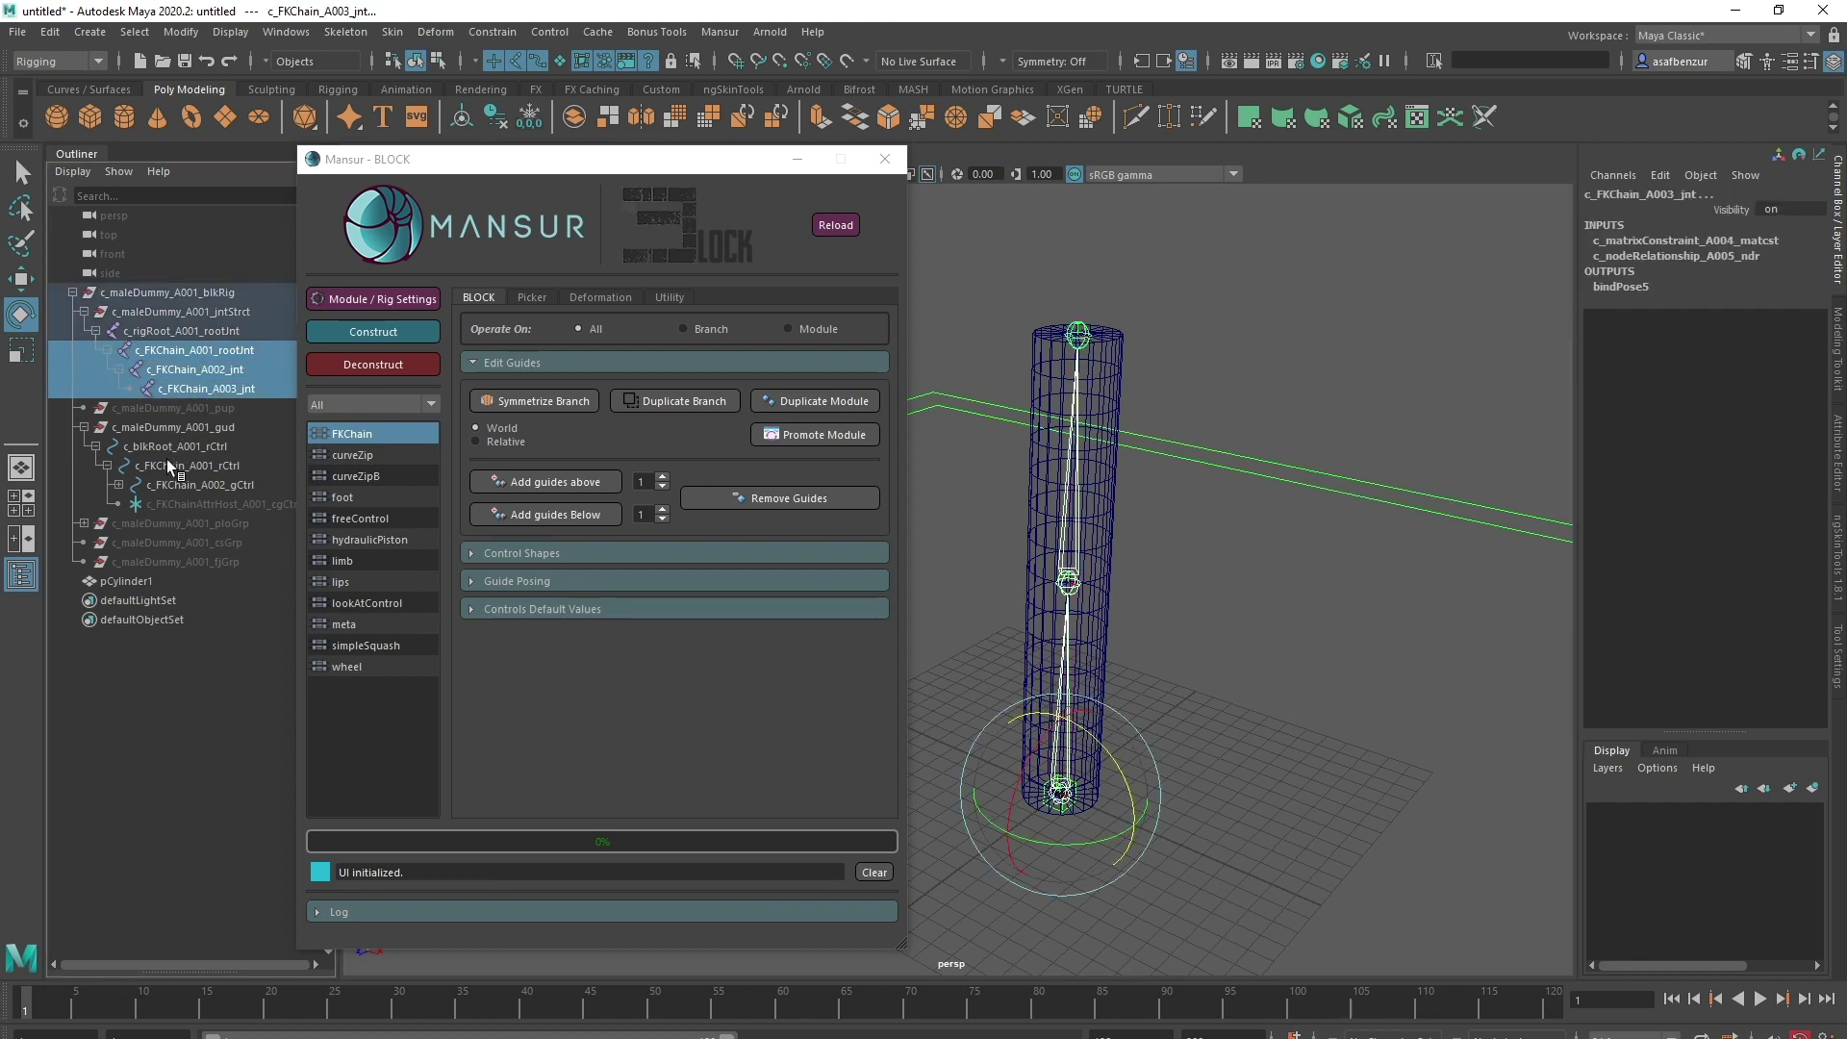
click(1109, 280)
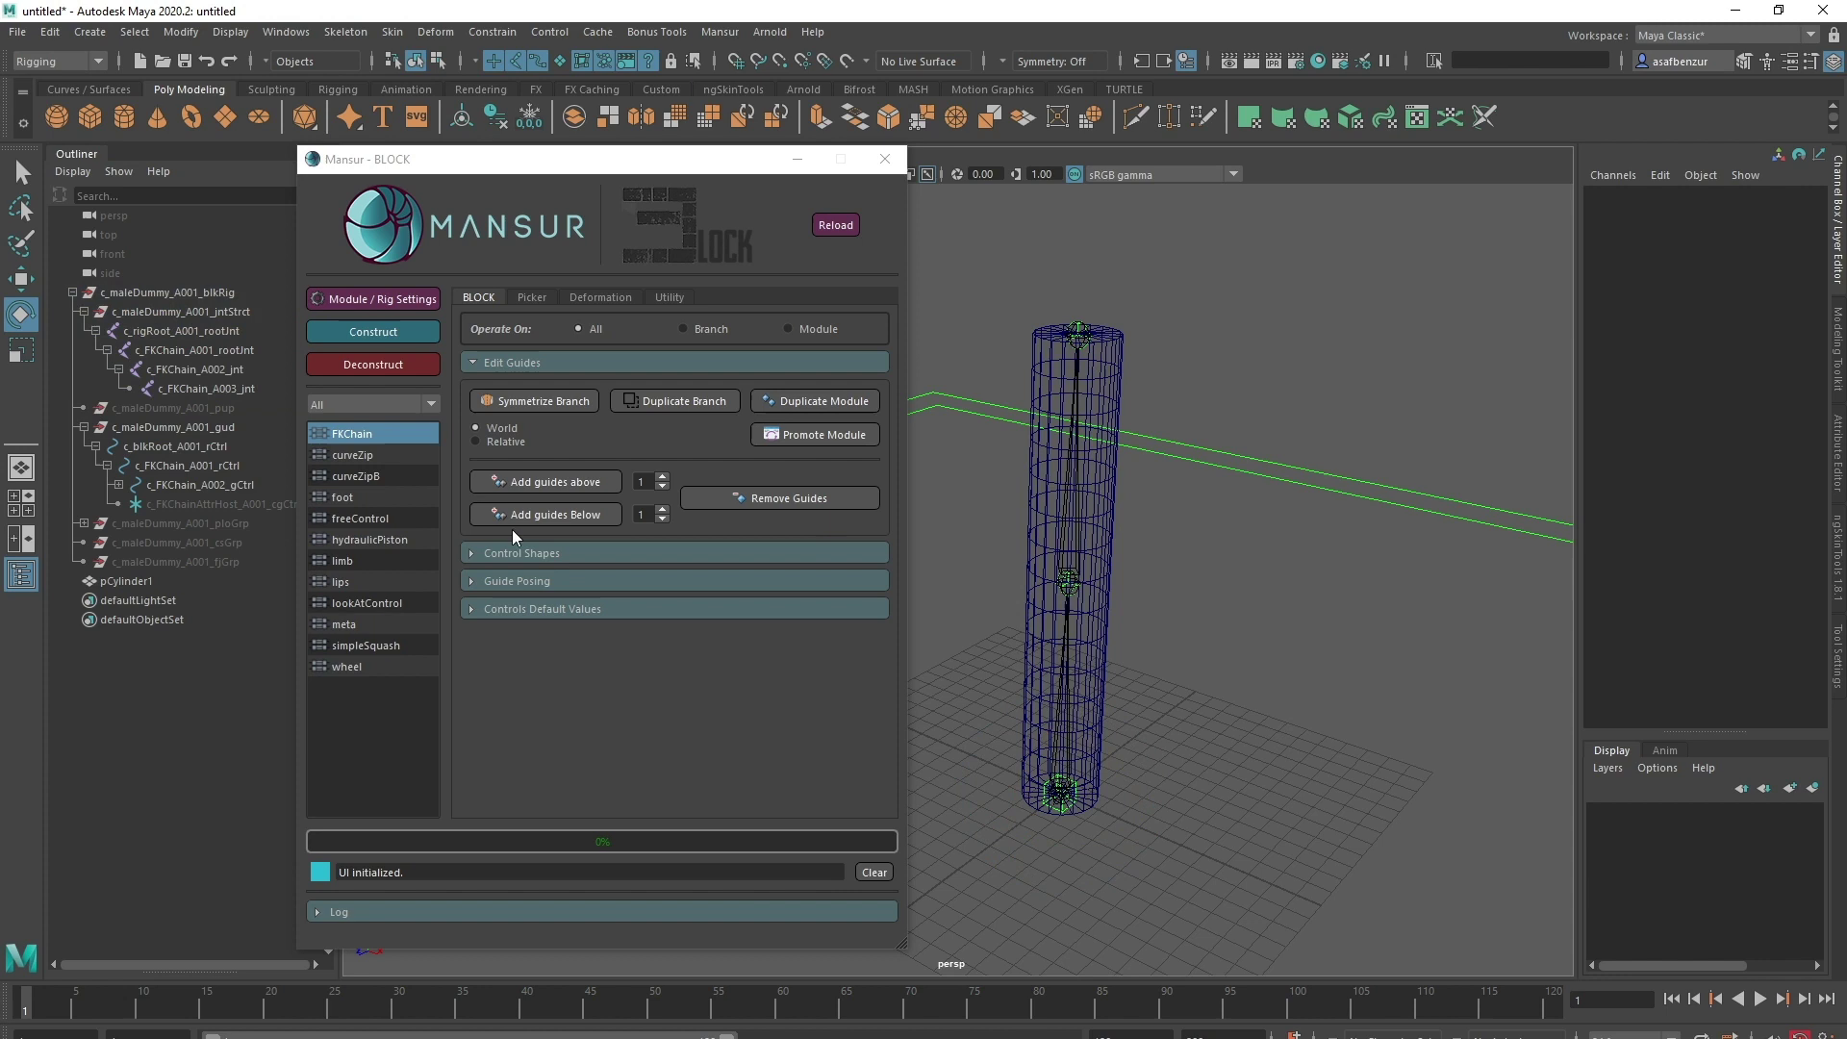
Step: Select the FKChain skinning joints plus pCylinder1 and apply Skin > Bind Skin
click(185, 465)
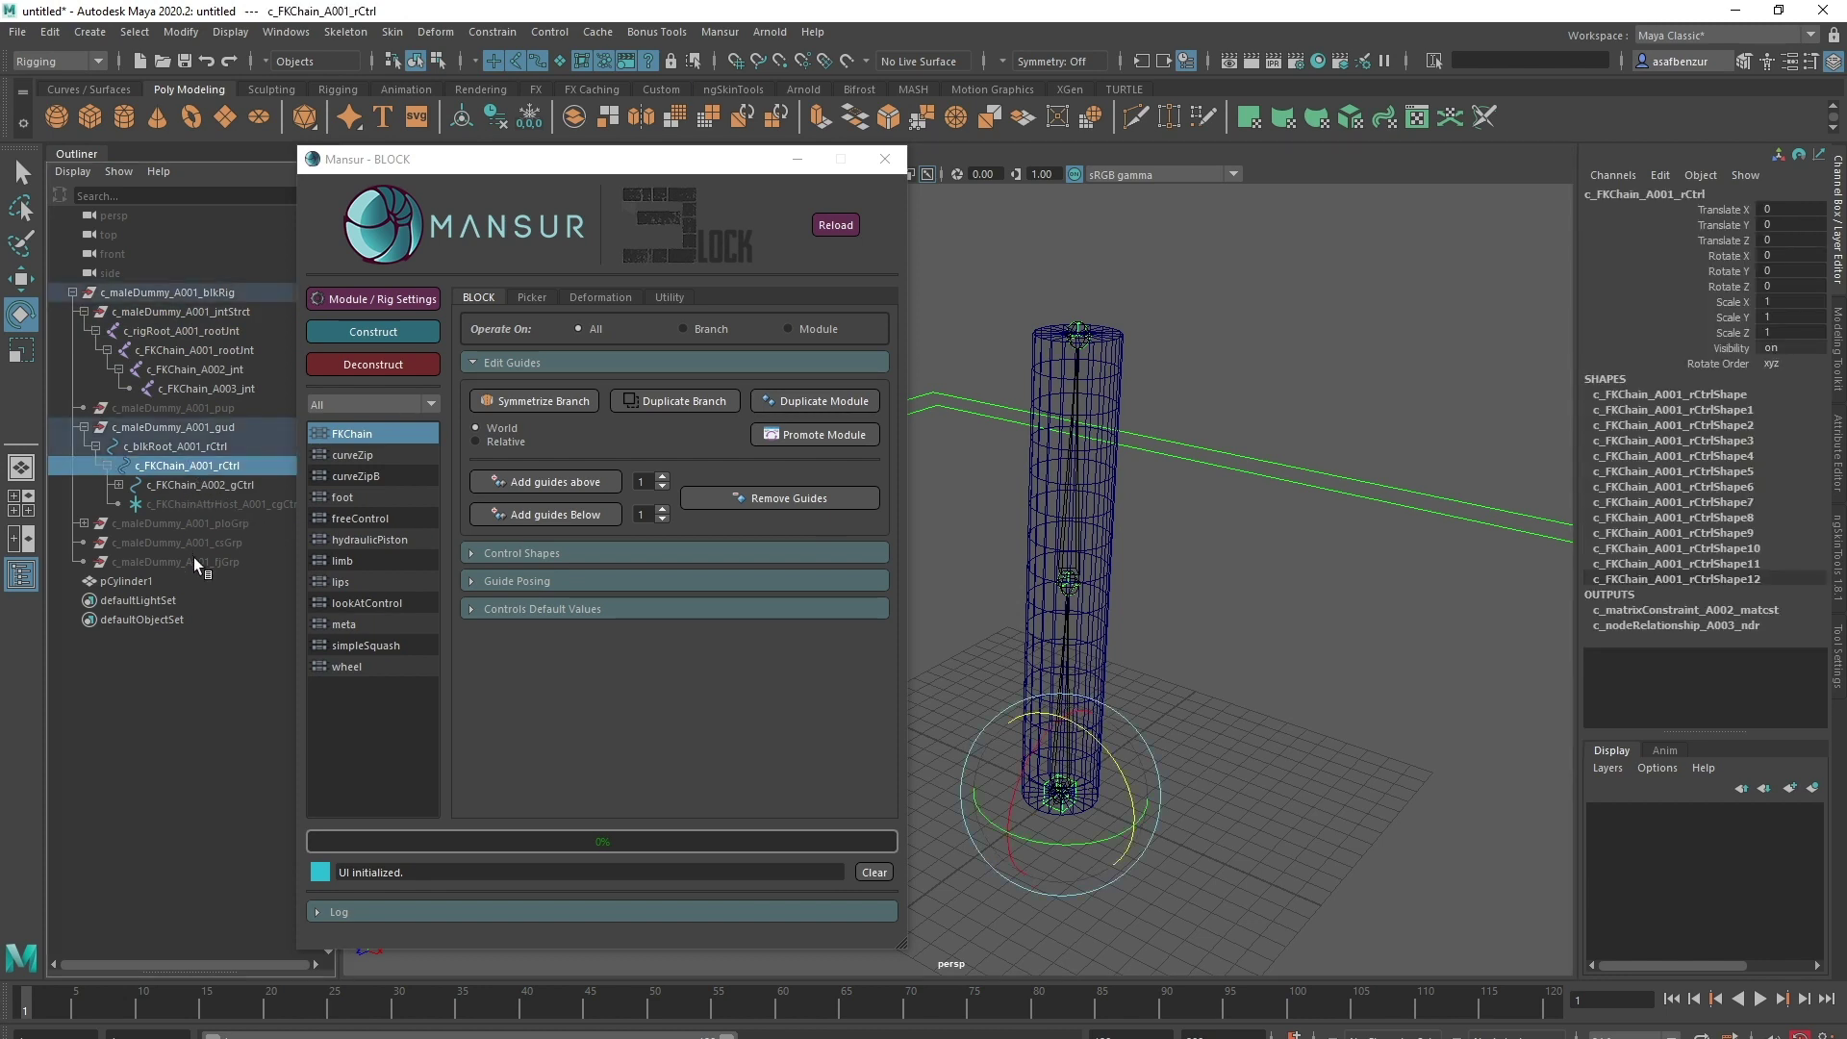
click(603, 297)
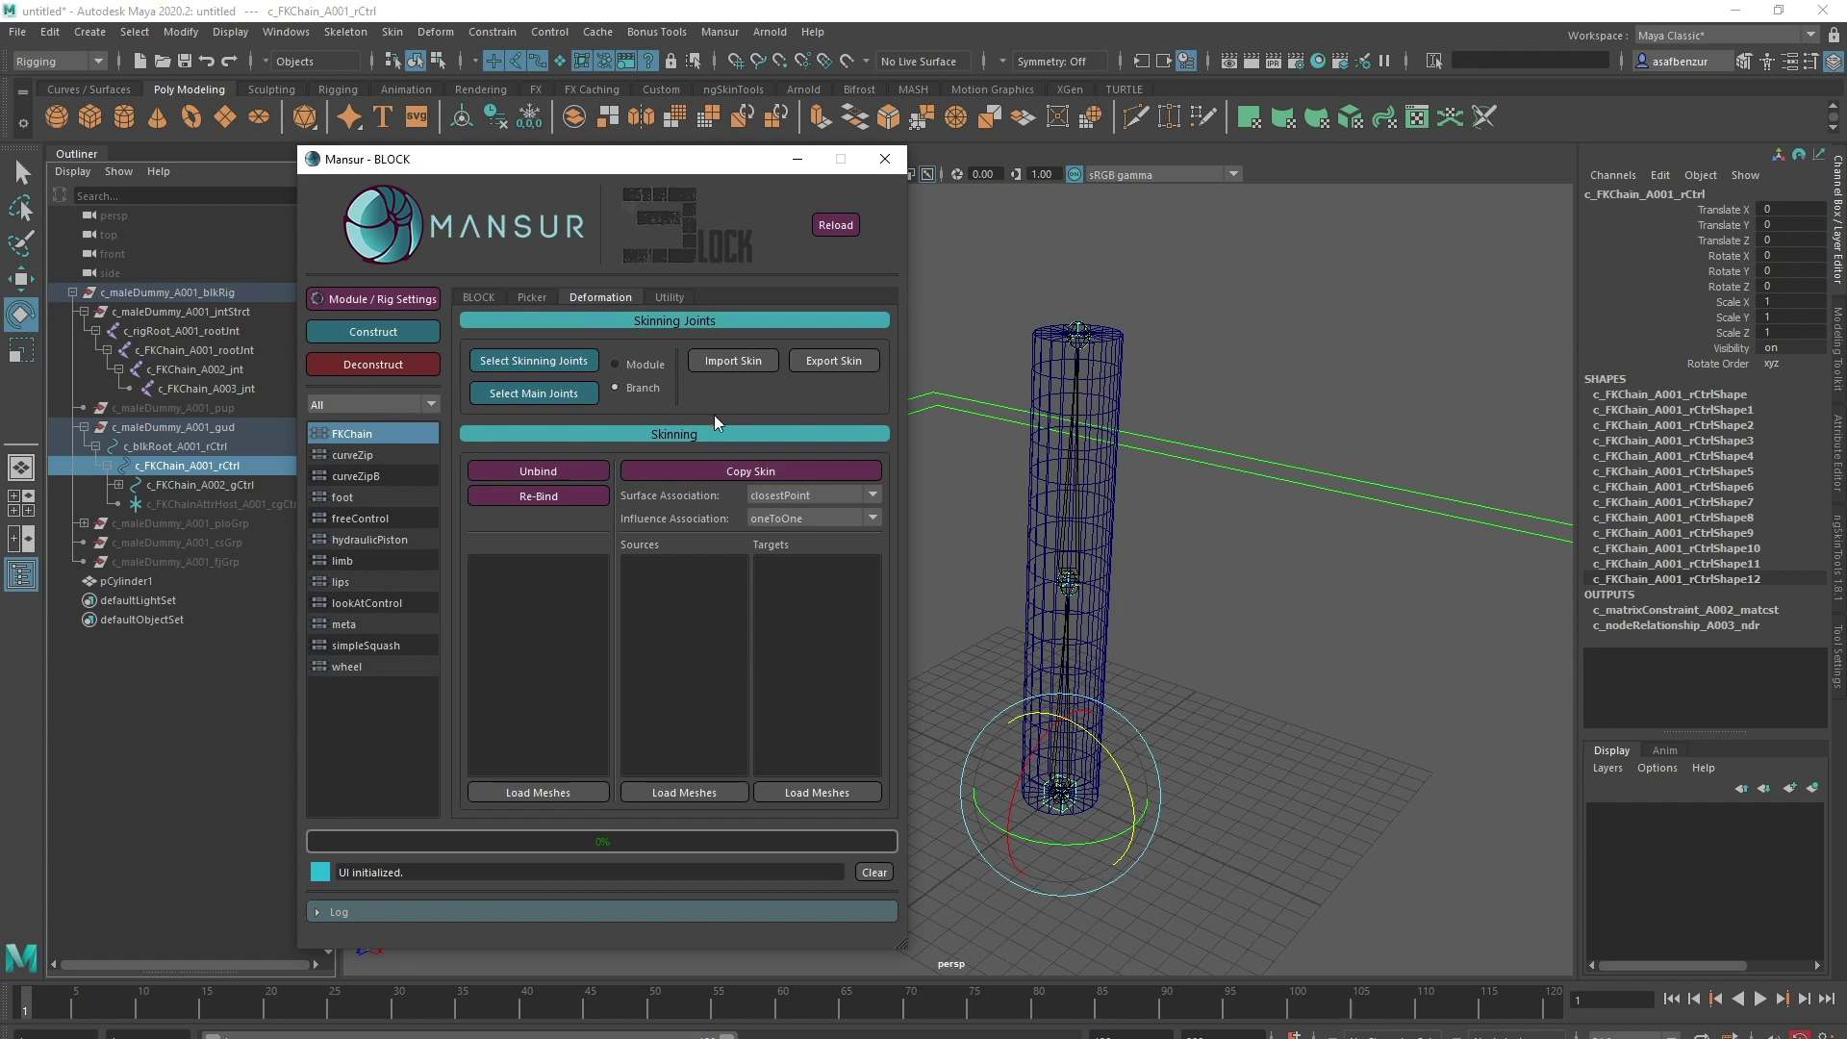
click(541, 362)
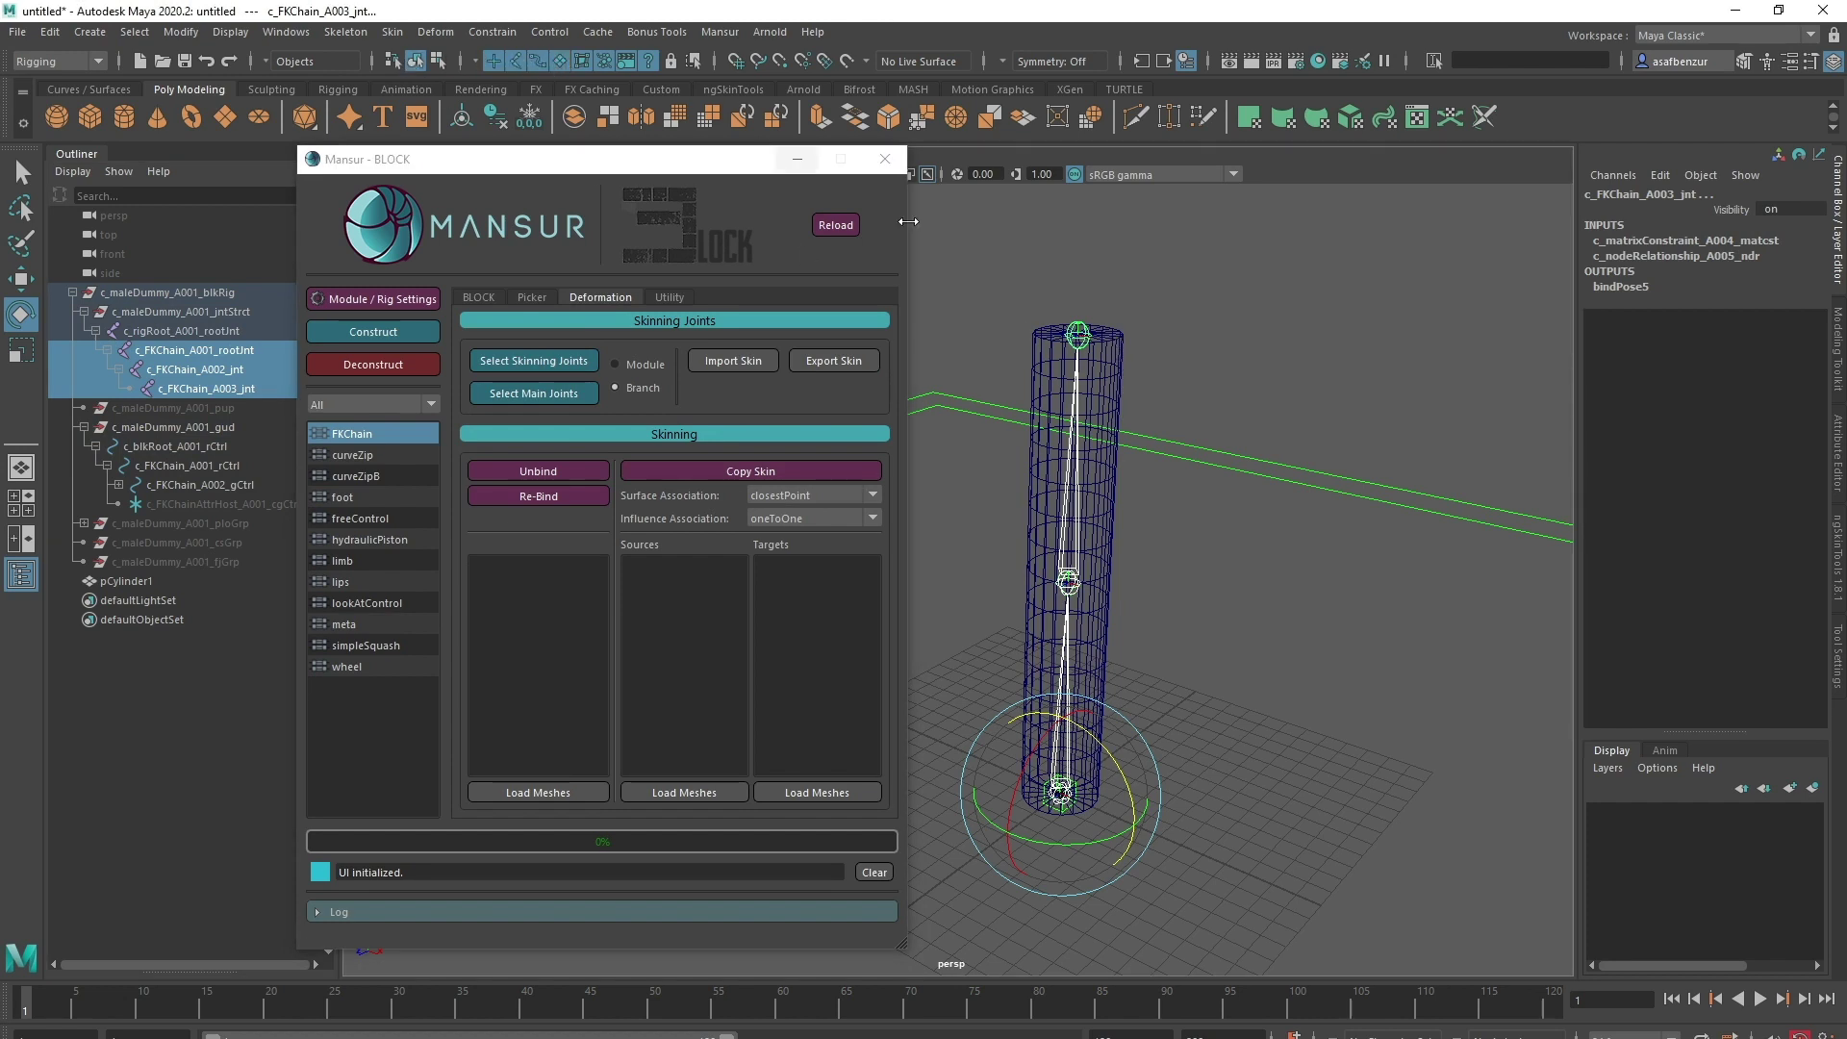
ctrl+click(126, 581)
click(346, 32)
mouse_move(393, 32)
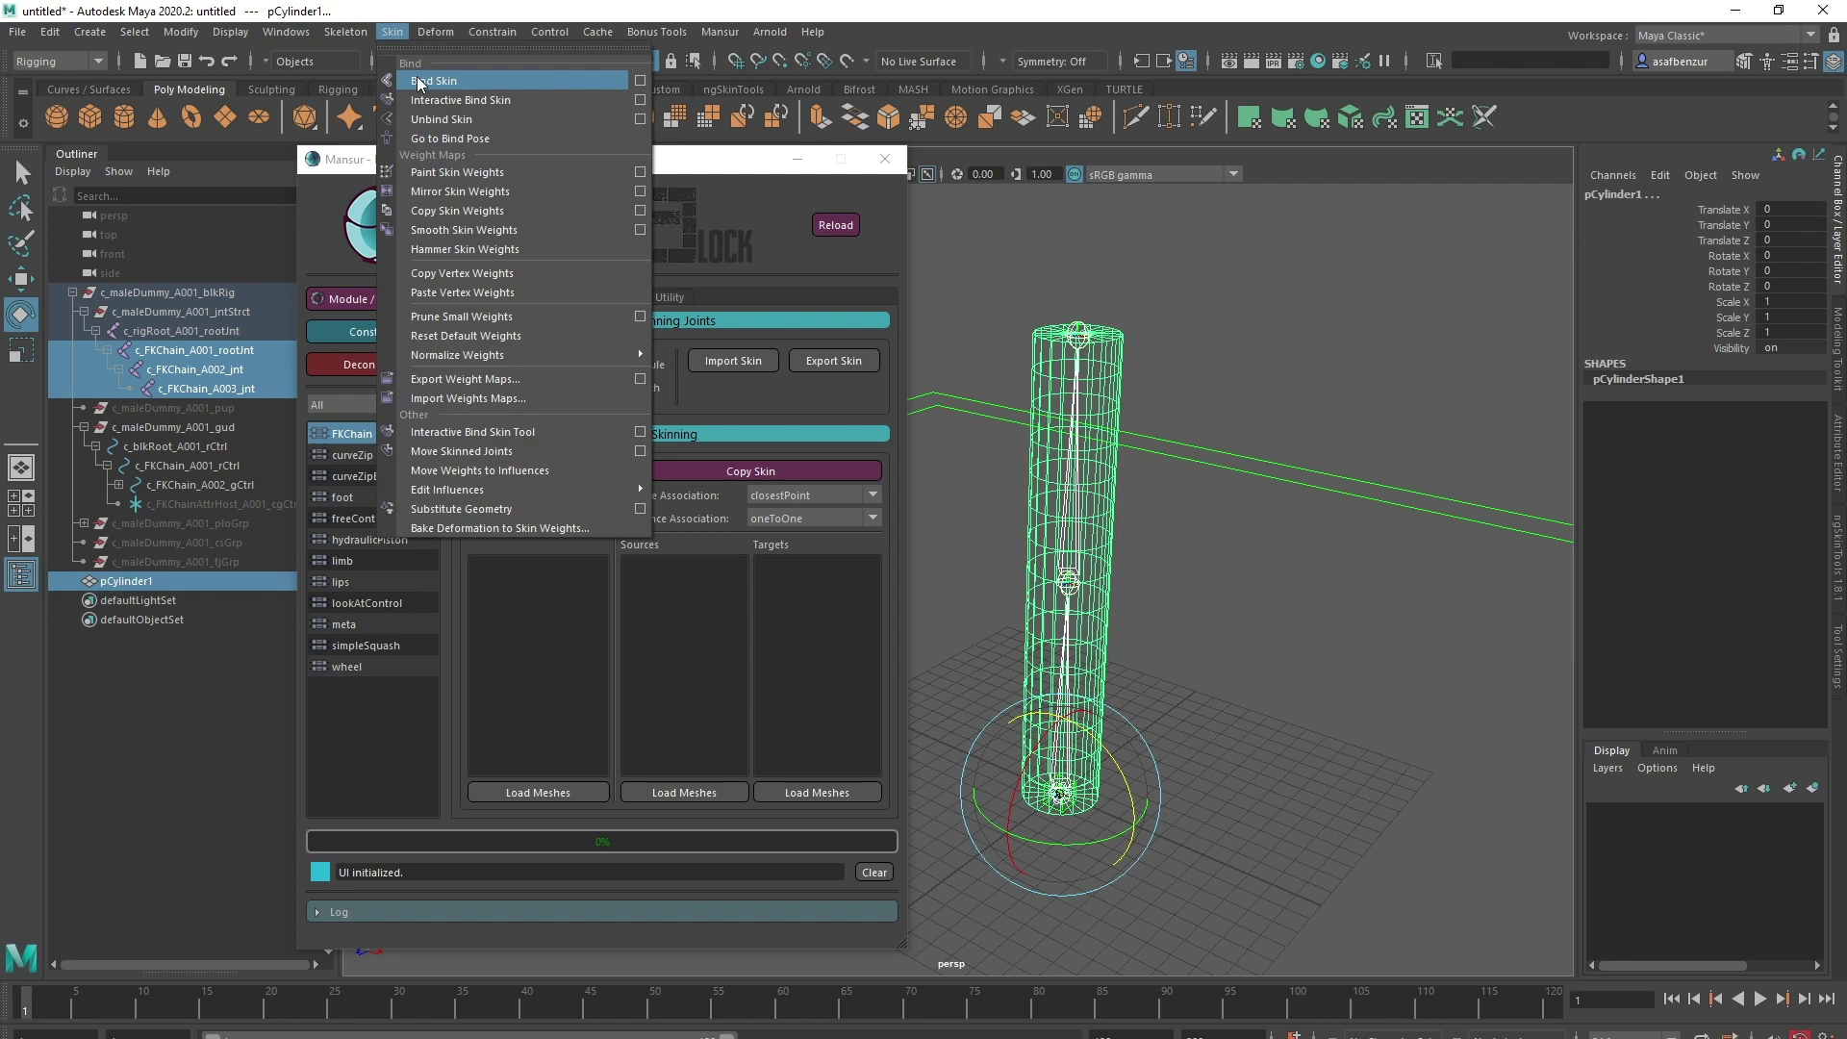
click(433, 81)
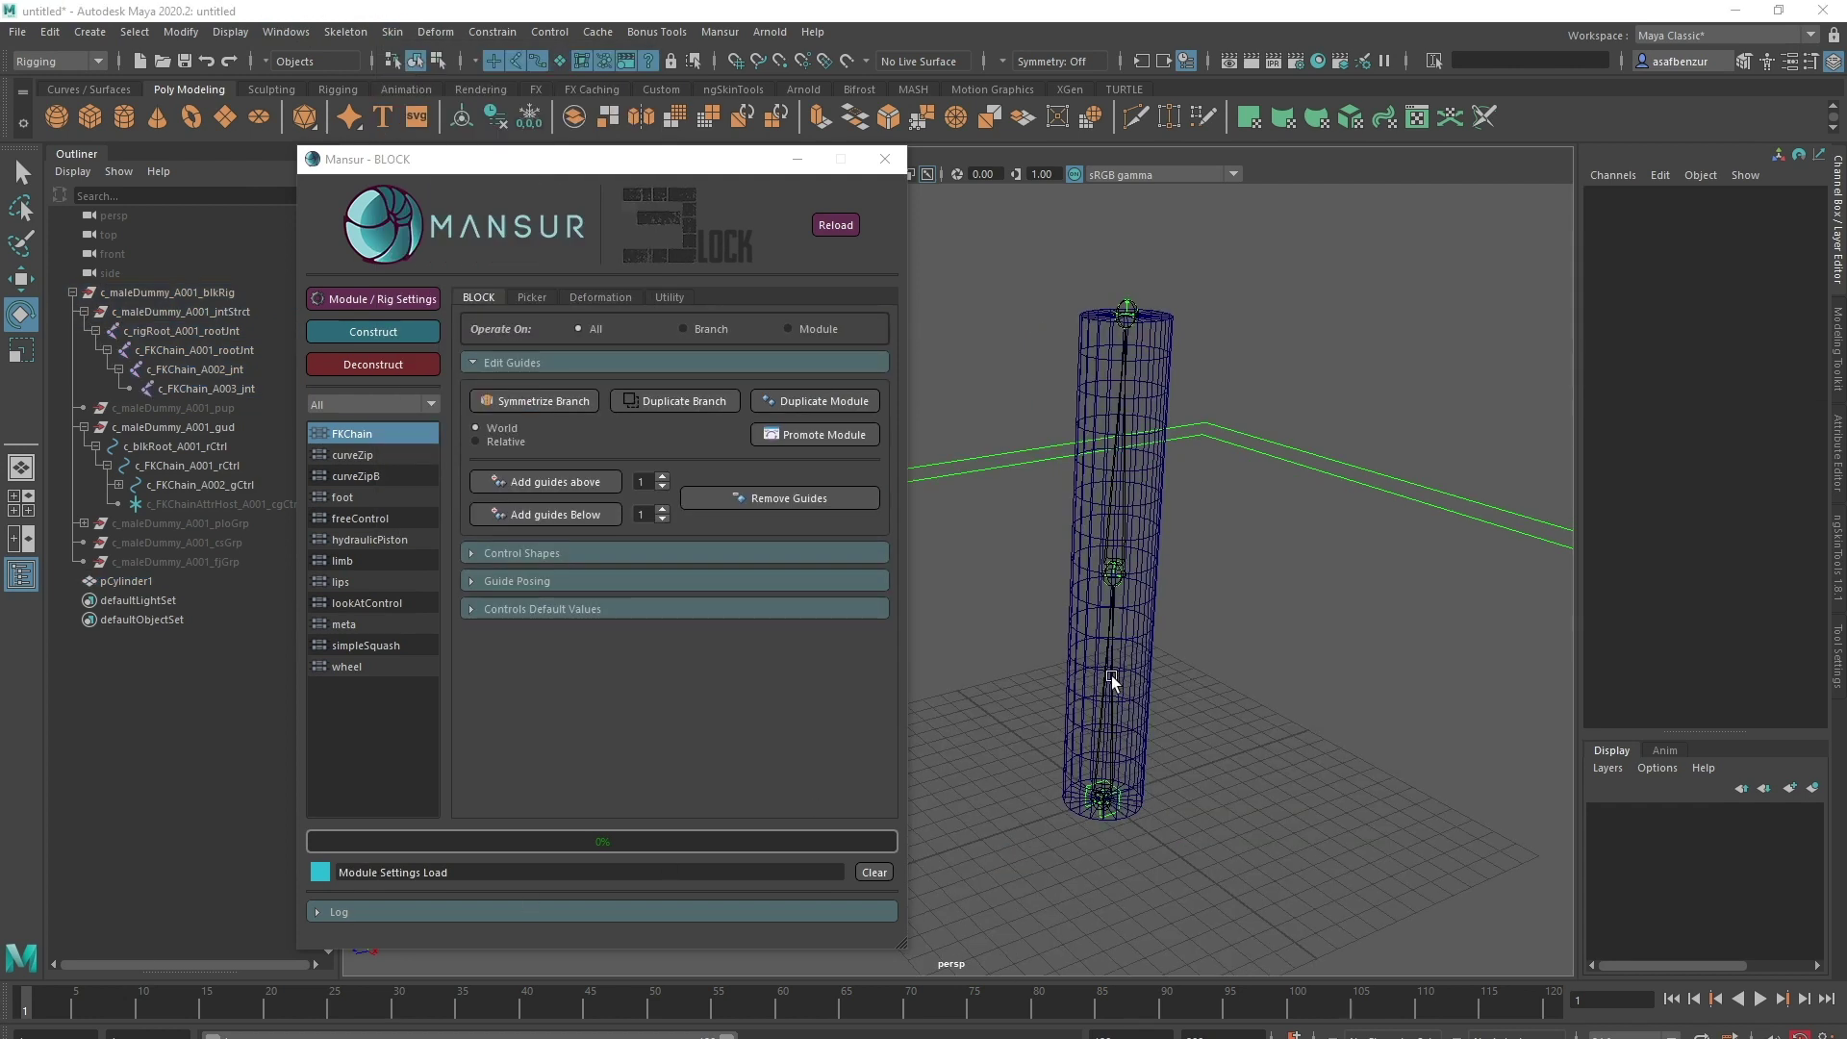
Step: Test-bend the skinned cylinder with the middle FK control, then undo the bend
click(1116, 573)
drag(1159, 545, 1077, 520)
key(ctrl+z)
click(1302, 660)
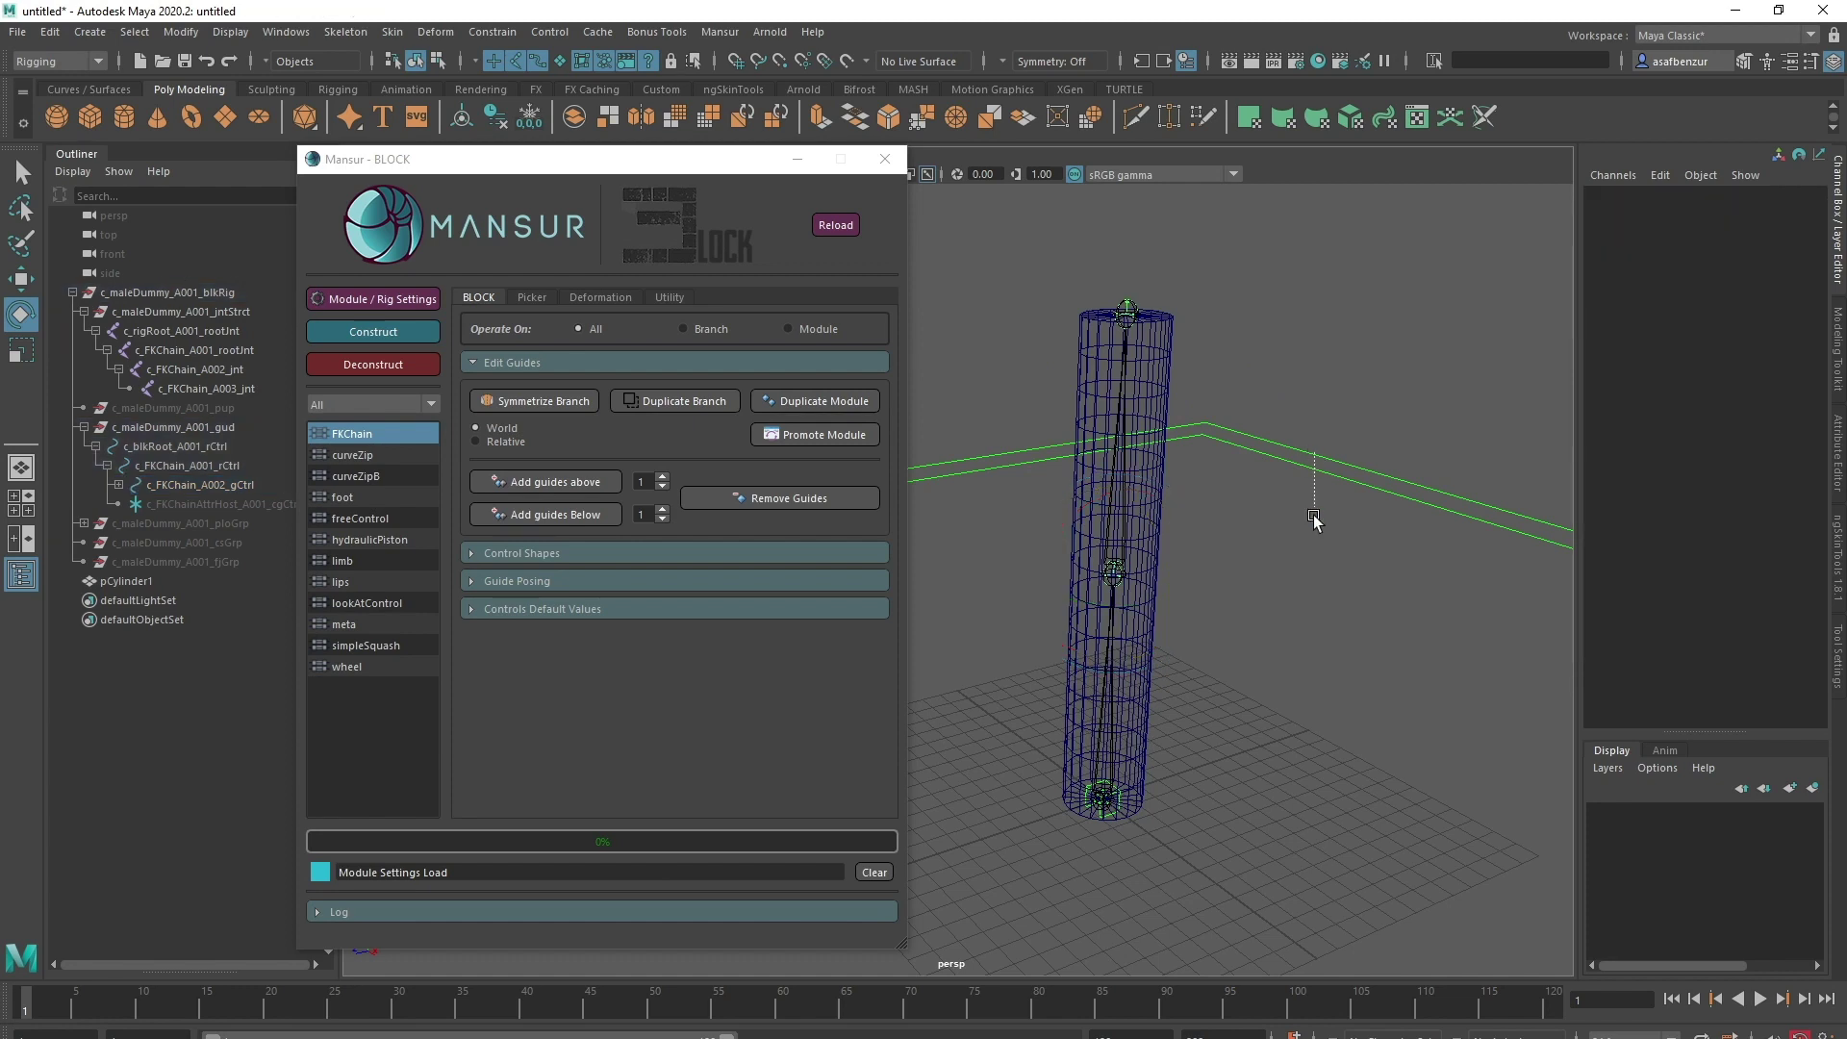
click(1116, 808)
alt+drag(1116, 808, 1078, 621)
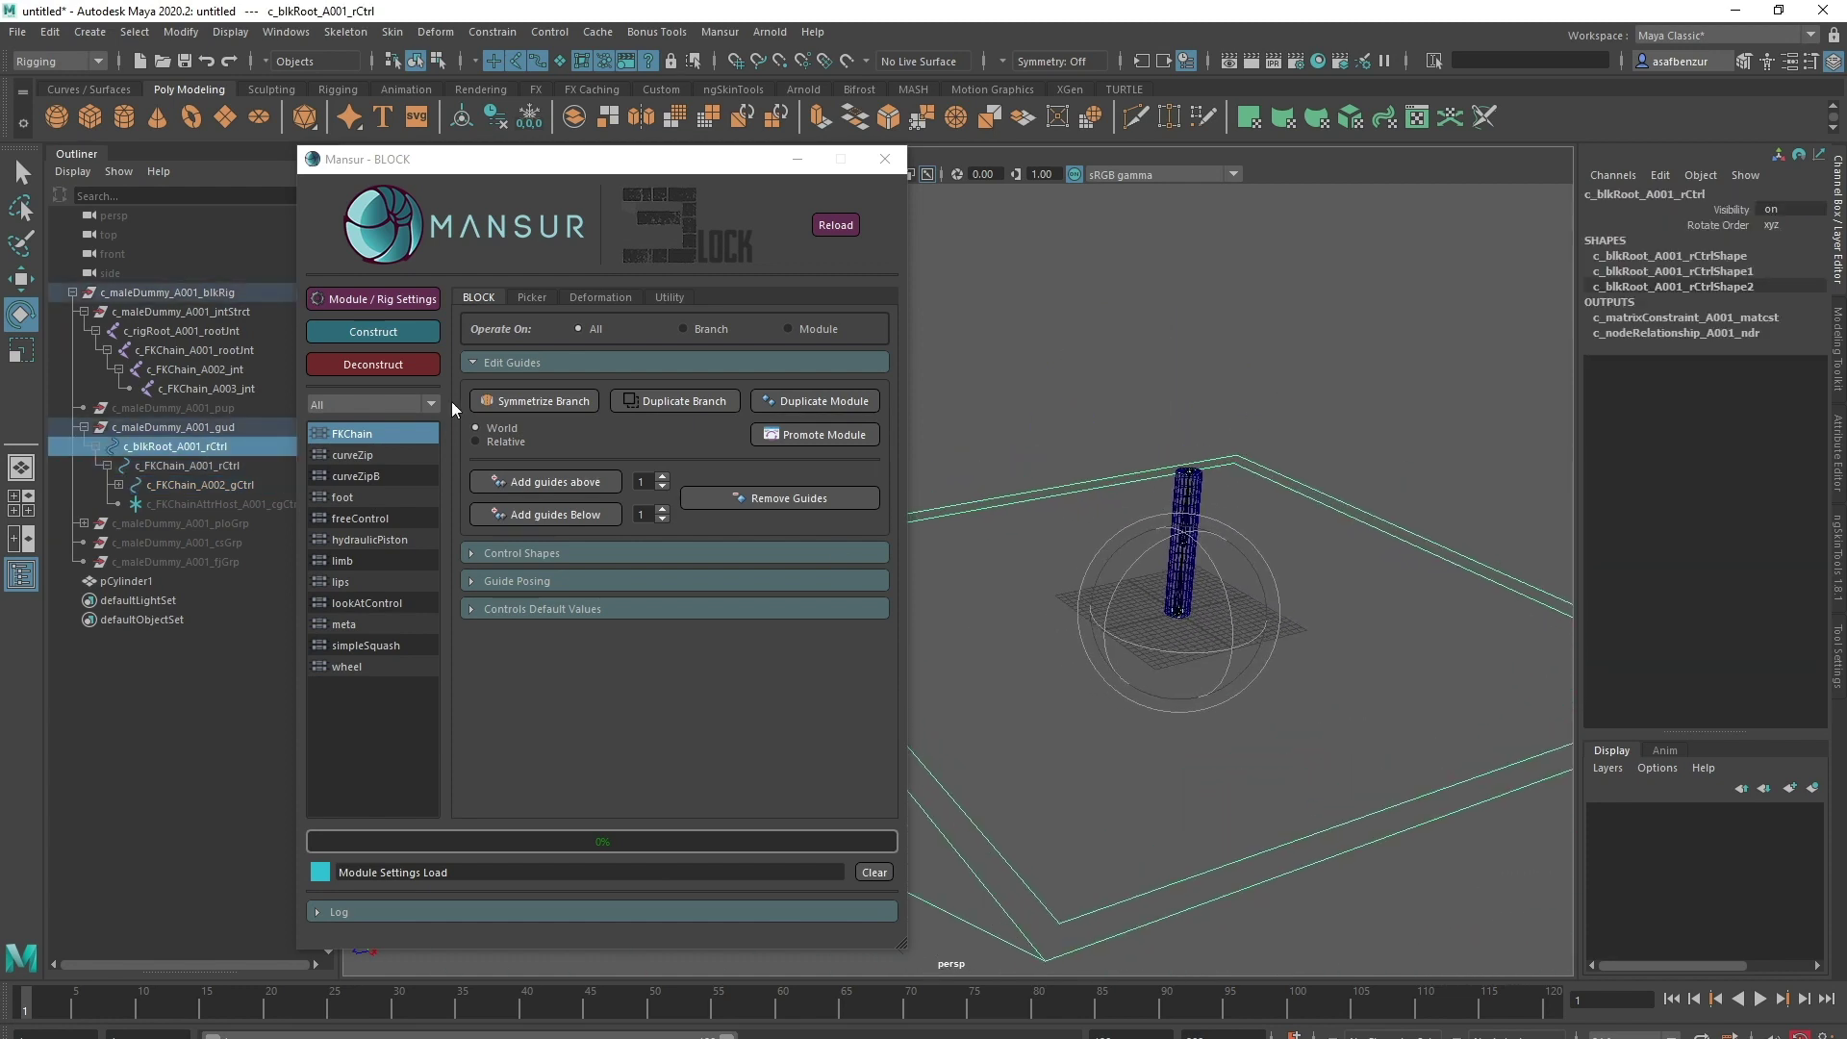
Step: Build the rig from the guides and test-move the world control, then undo it
click(412, 329)
click(1348, 512)
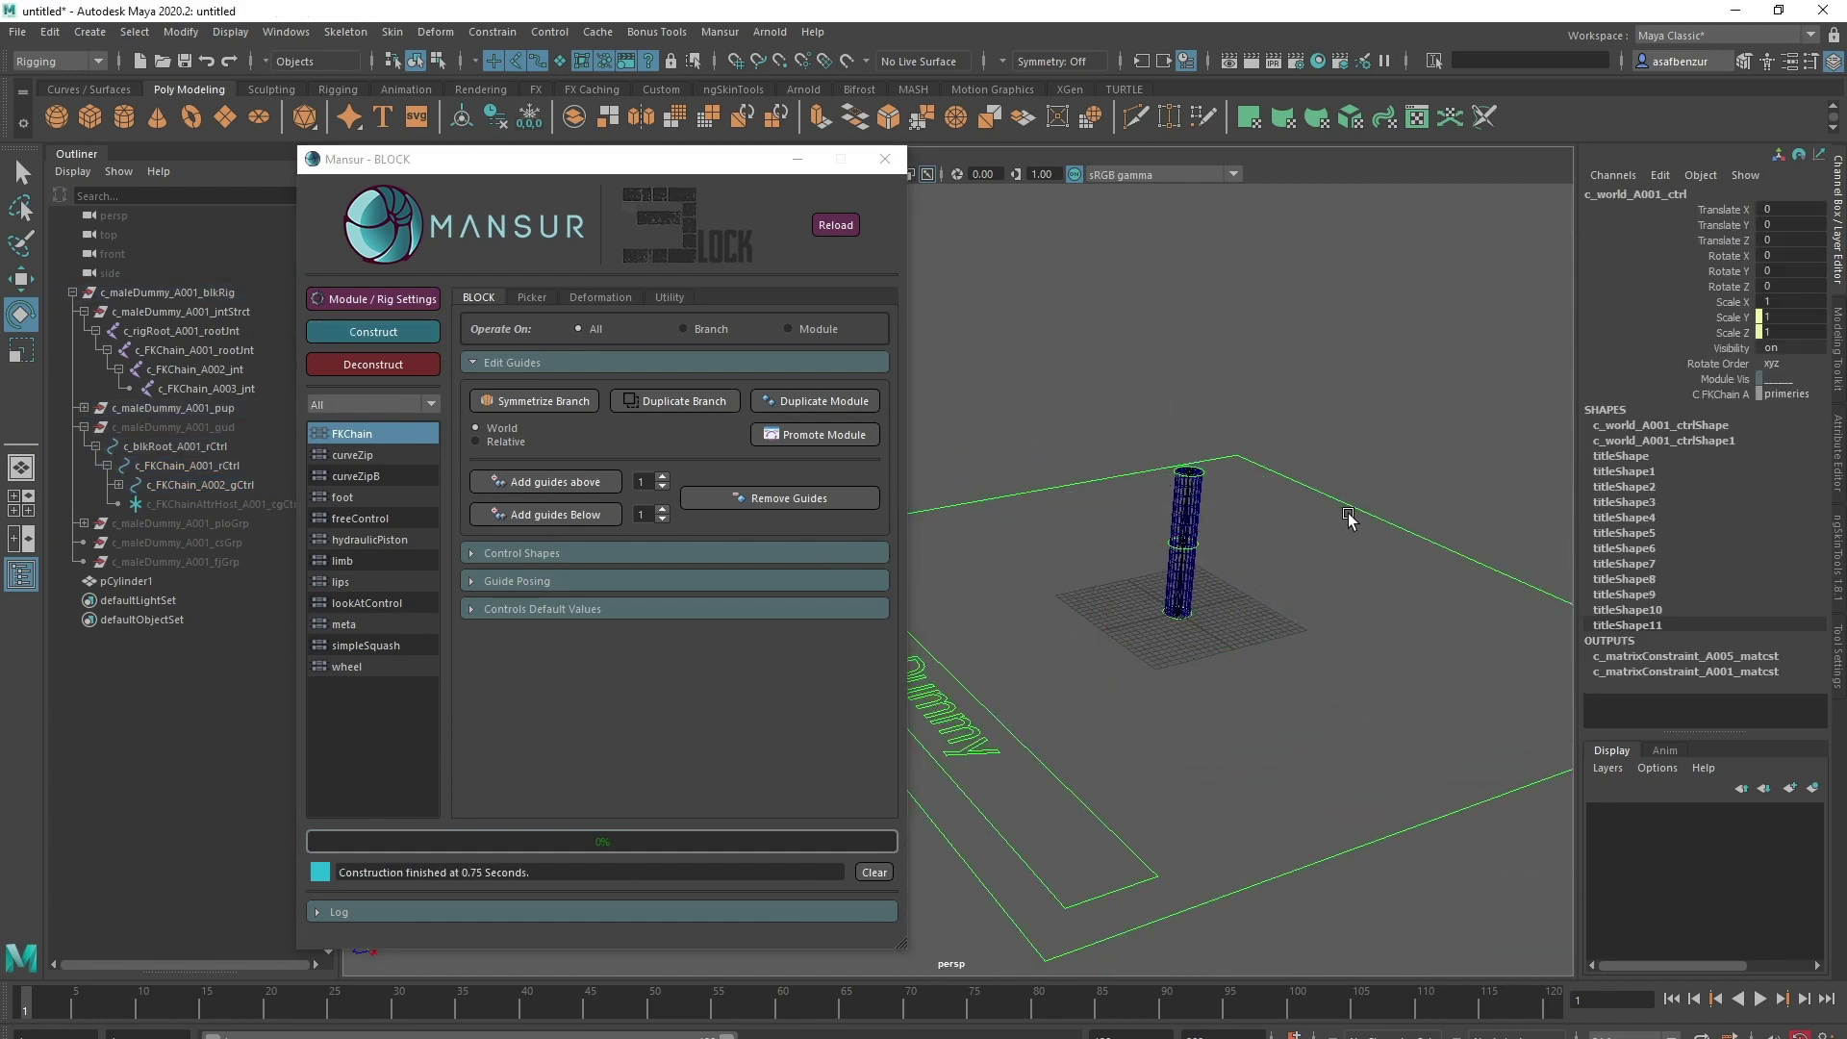
alt+drag(1348, 511, 1074, 689)
click(1073, 688)
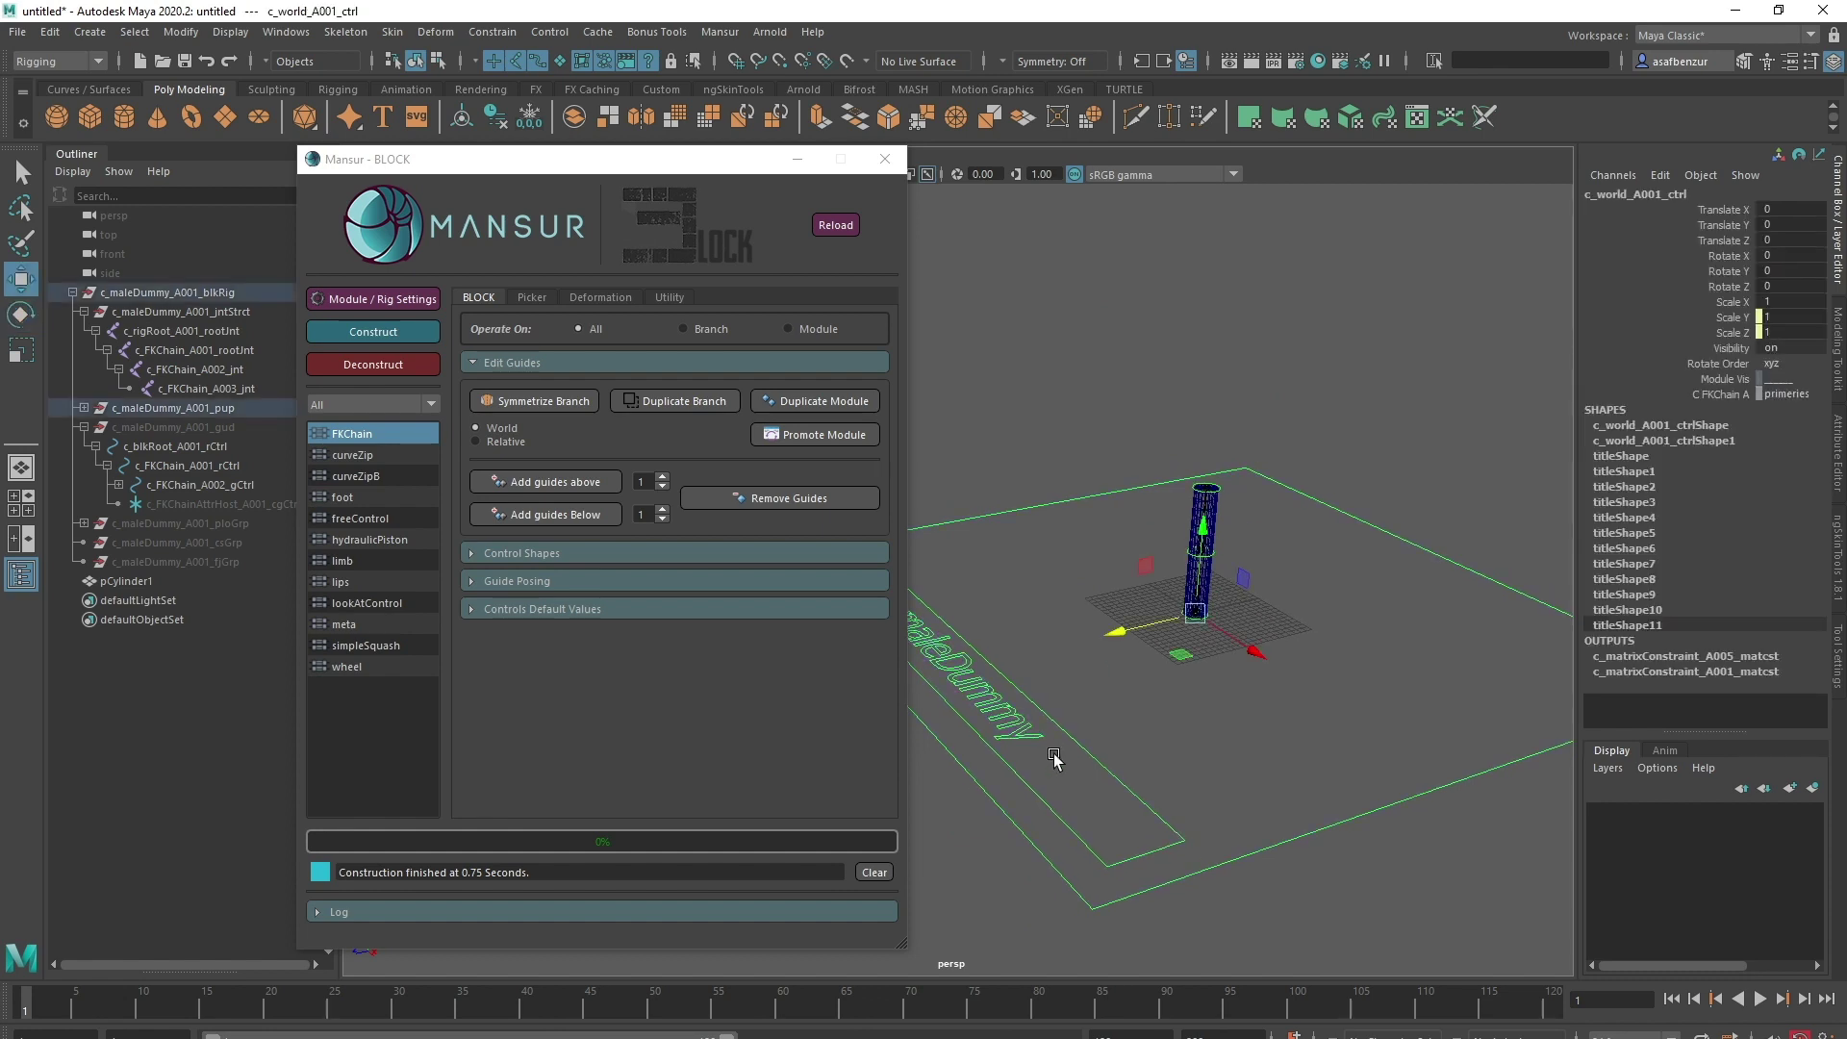
key(w)
drag(1137, 608, 1297, 611)
key(ctrl+z)
Step: Rotate c_FKChain_A002_ctrl to bend the cylinder, then reset it straight and deselect
scroll(1289, 615, up, 10)
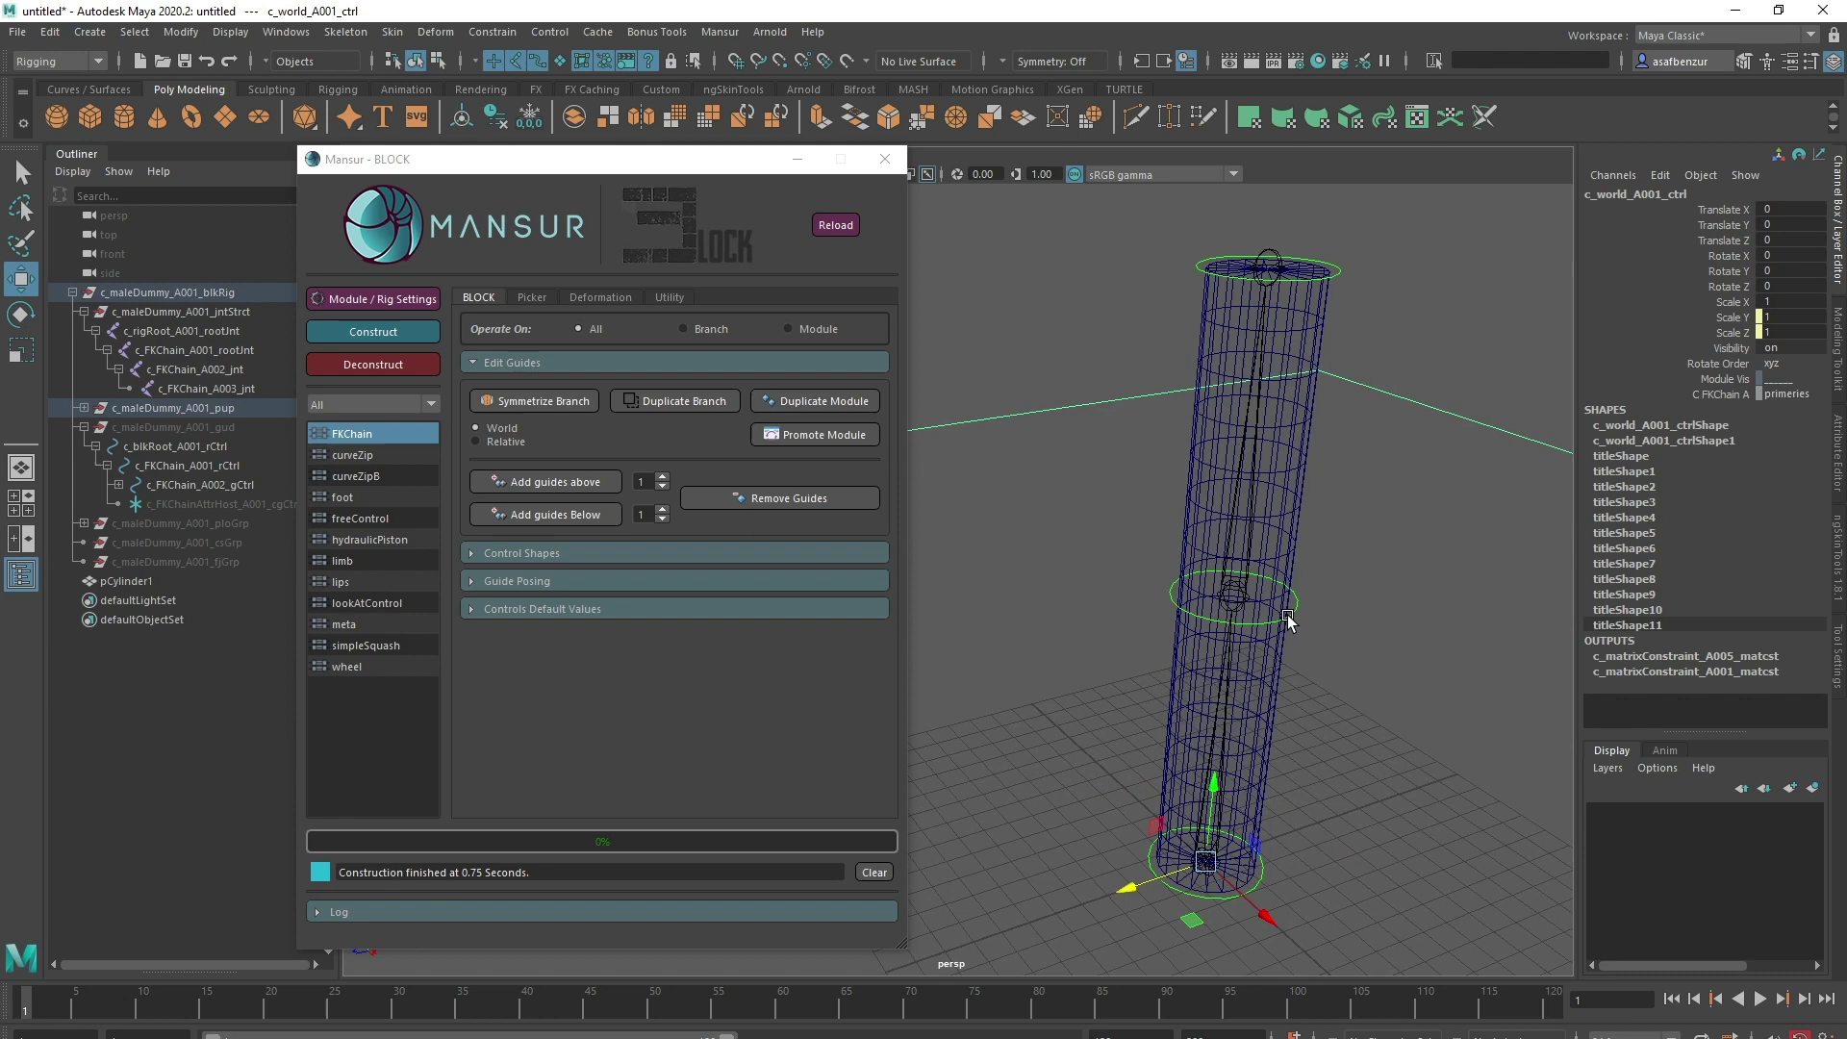
click(1282, 617)
key(e)
drag(1270, 582, 1237, 528)
key(ctrl+z)
click(1369, 568)
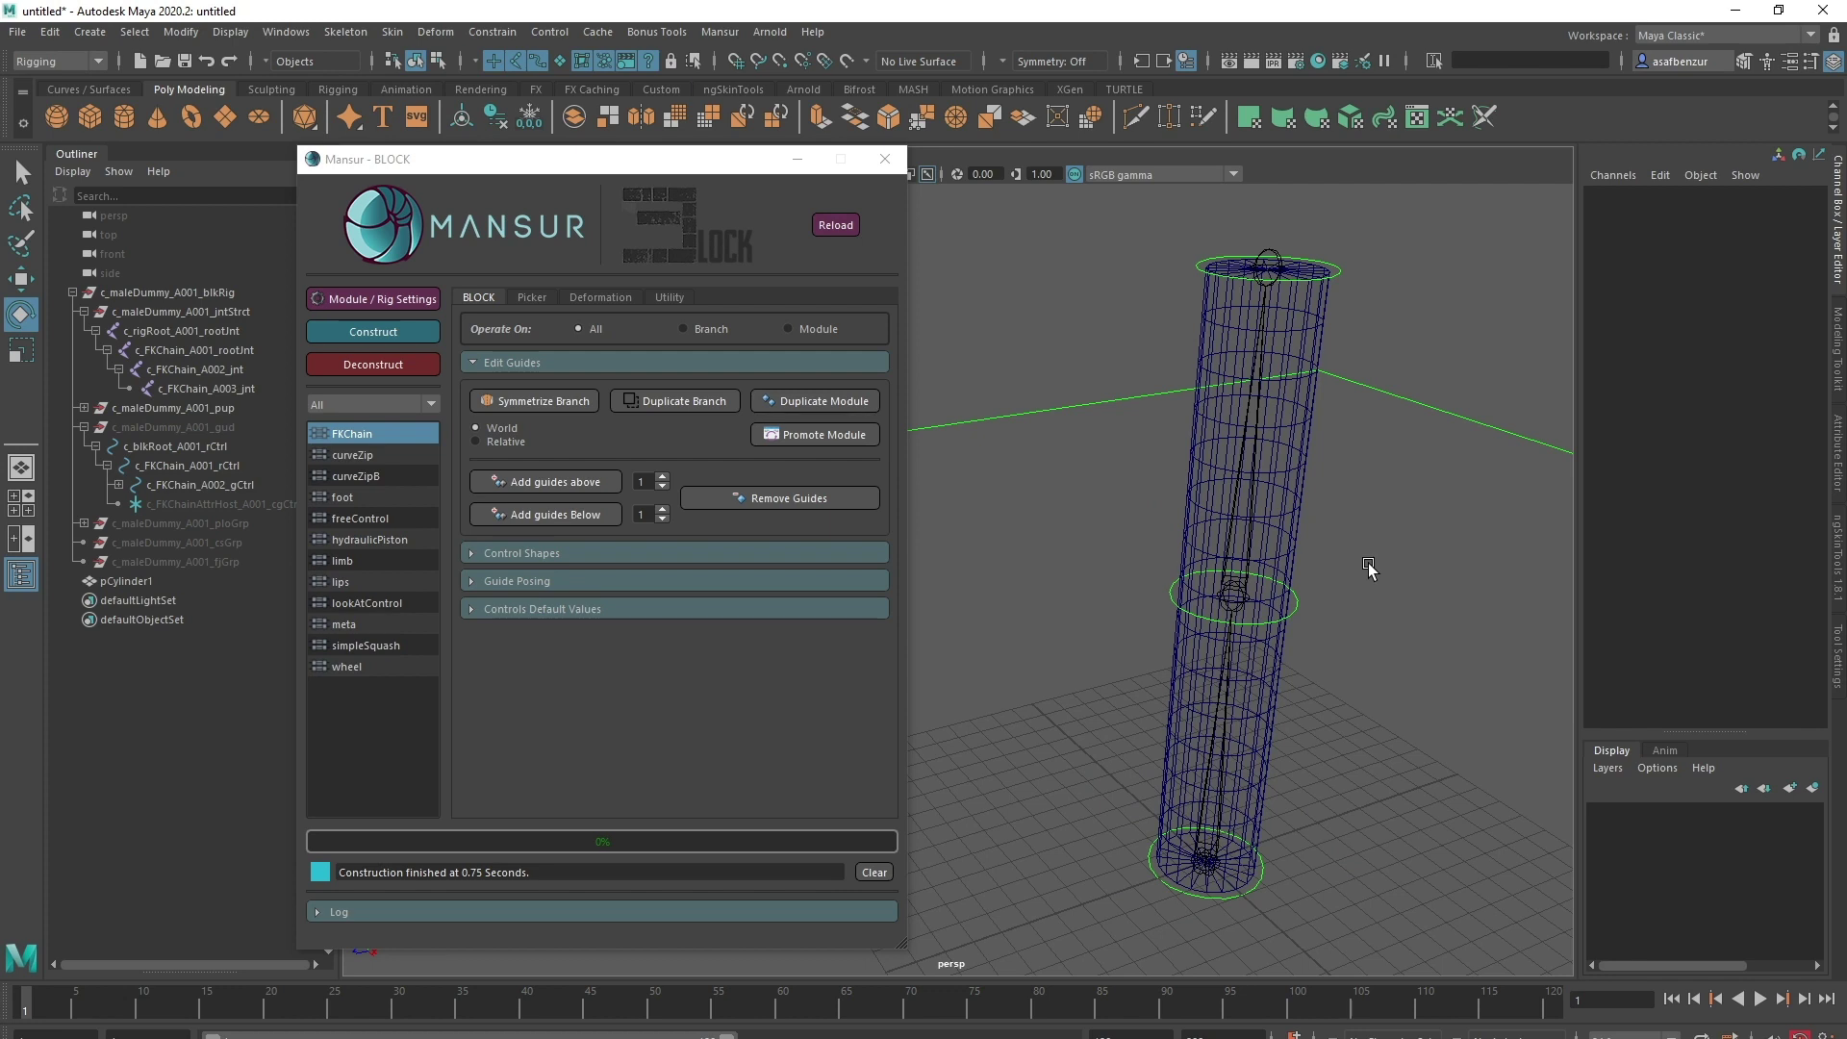
Step: Deconstruct the rig back to its FKChain guides
click(1027, 414)
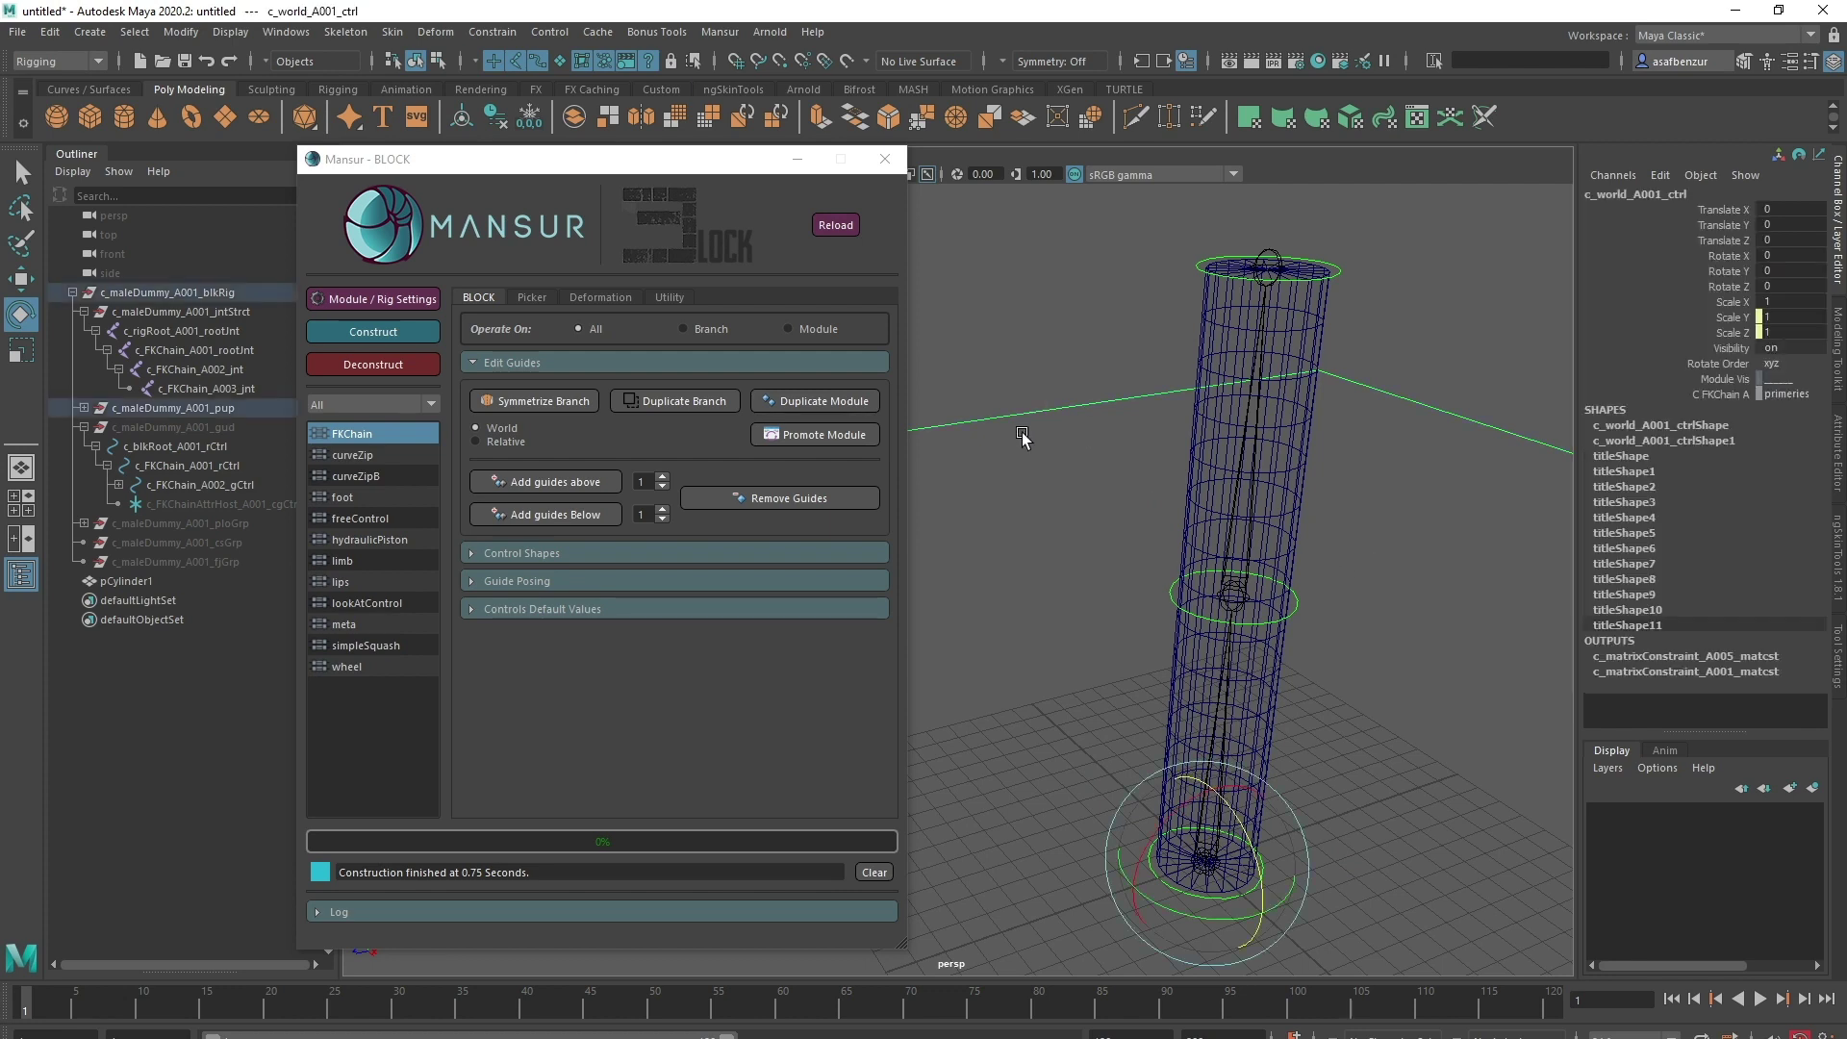
click(388, 364)
click(1369, 568)
alt+right_drag(1366, 578, 1225, 750)
alt+drag(1225, 750, 1219, 796)
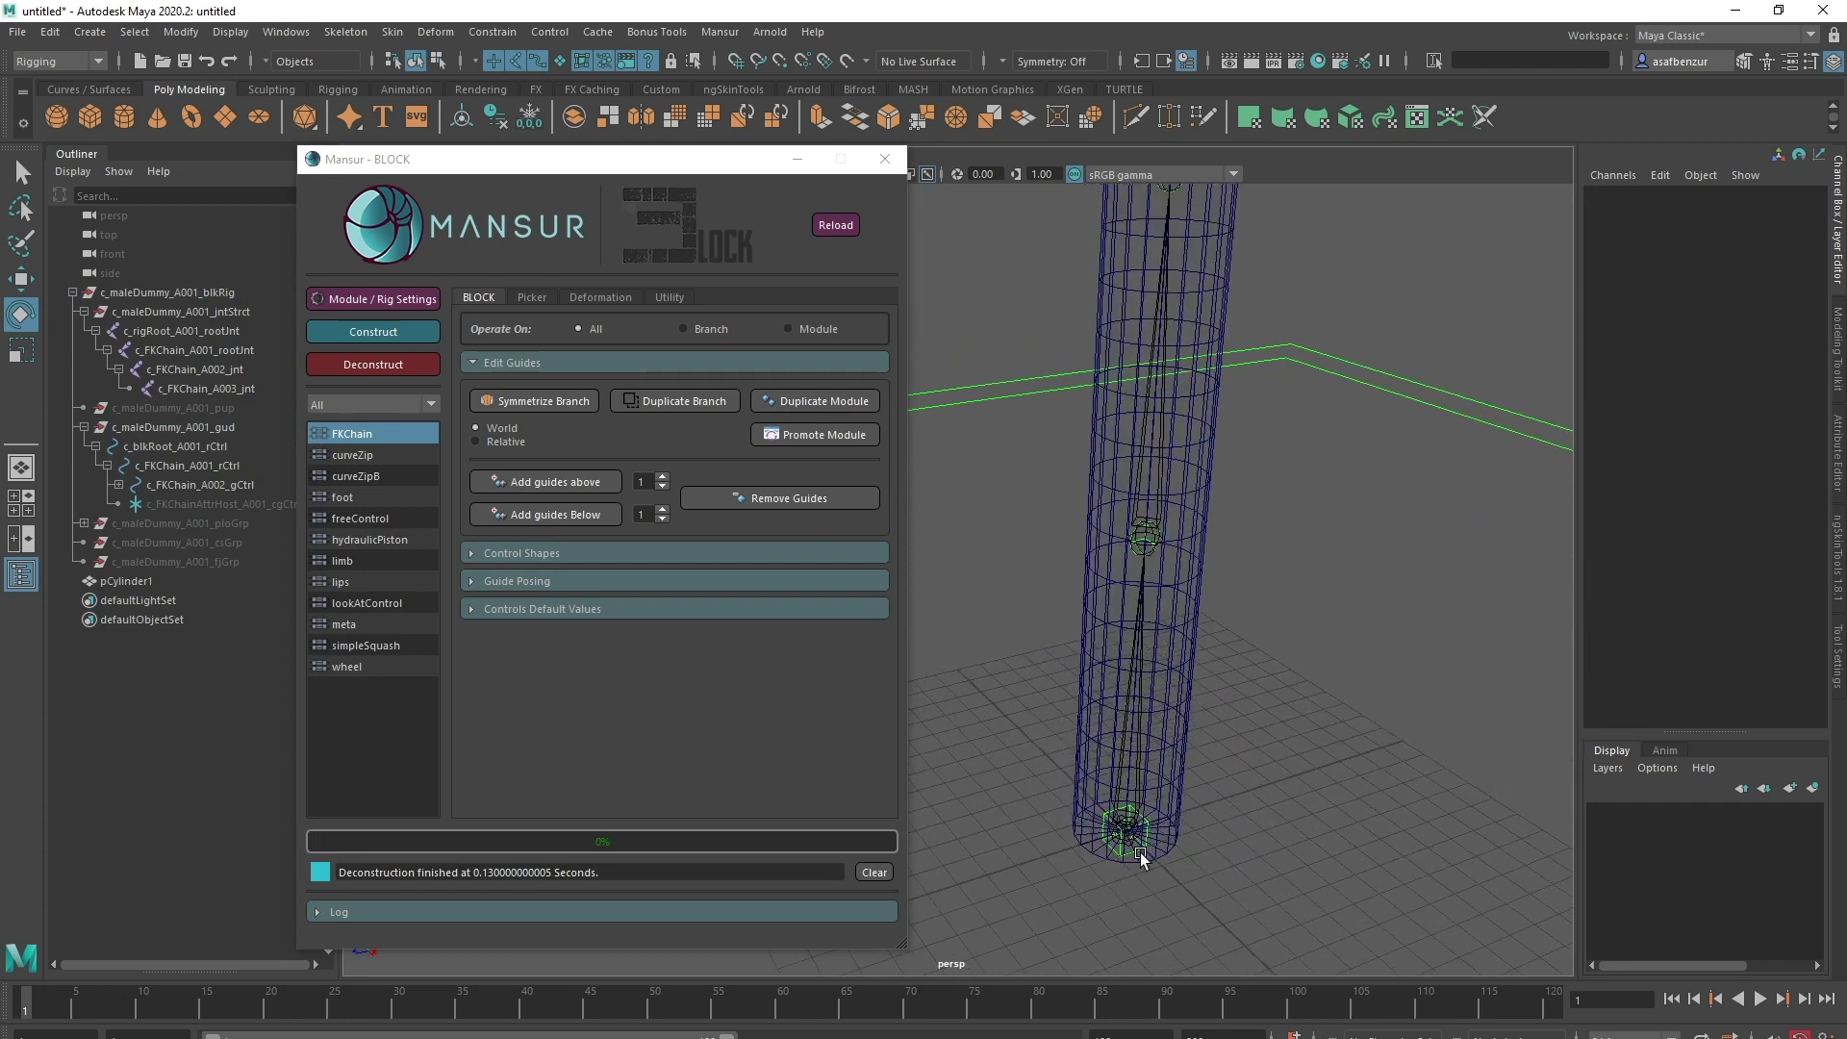
Step: In the FKChain module settings, enable doInterpolationJoints and set interpolationJoints to 10
click(1141, 823)
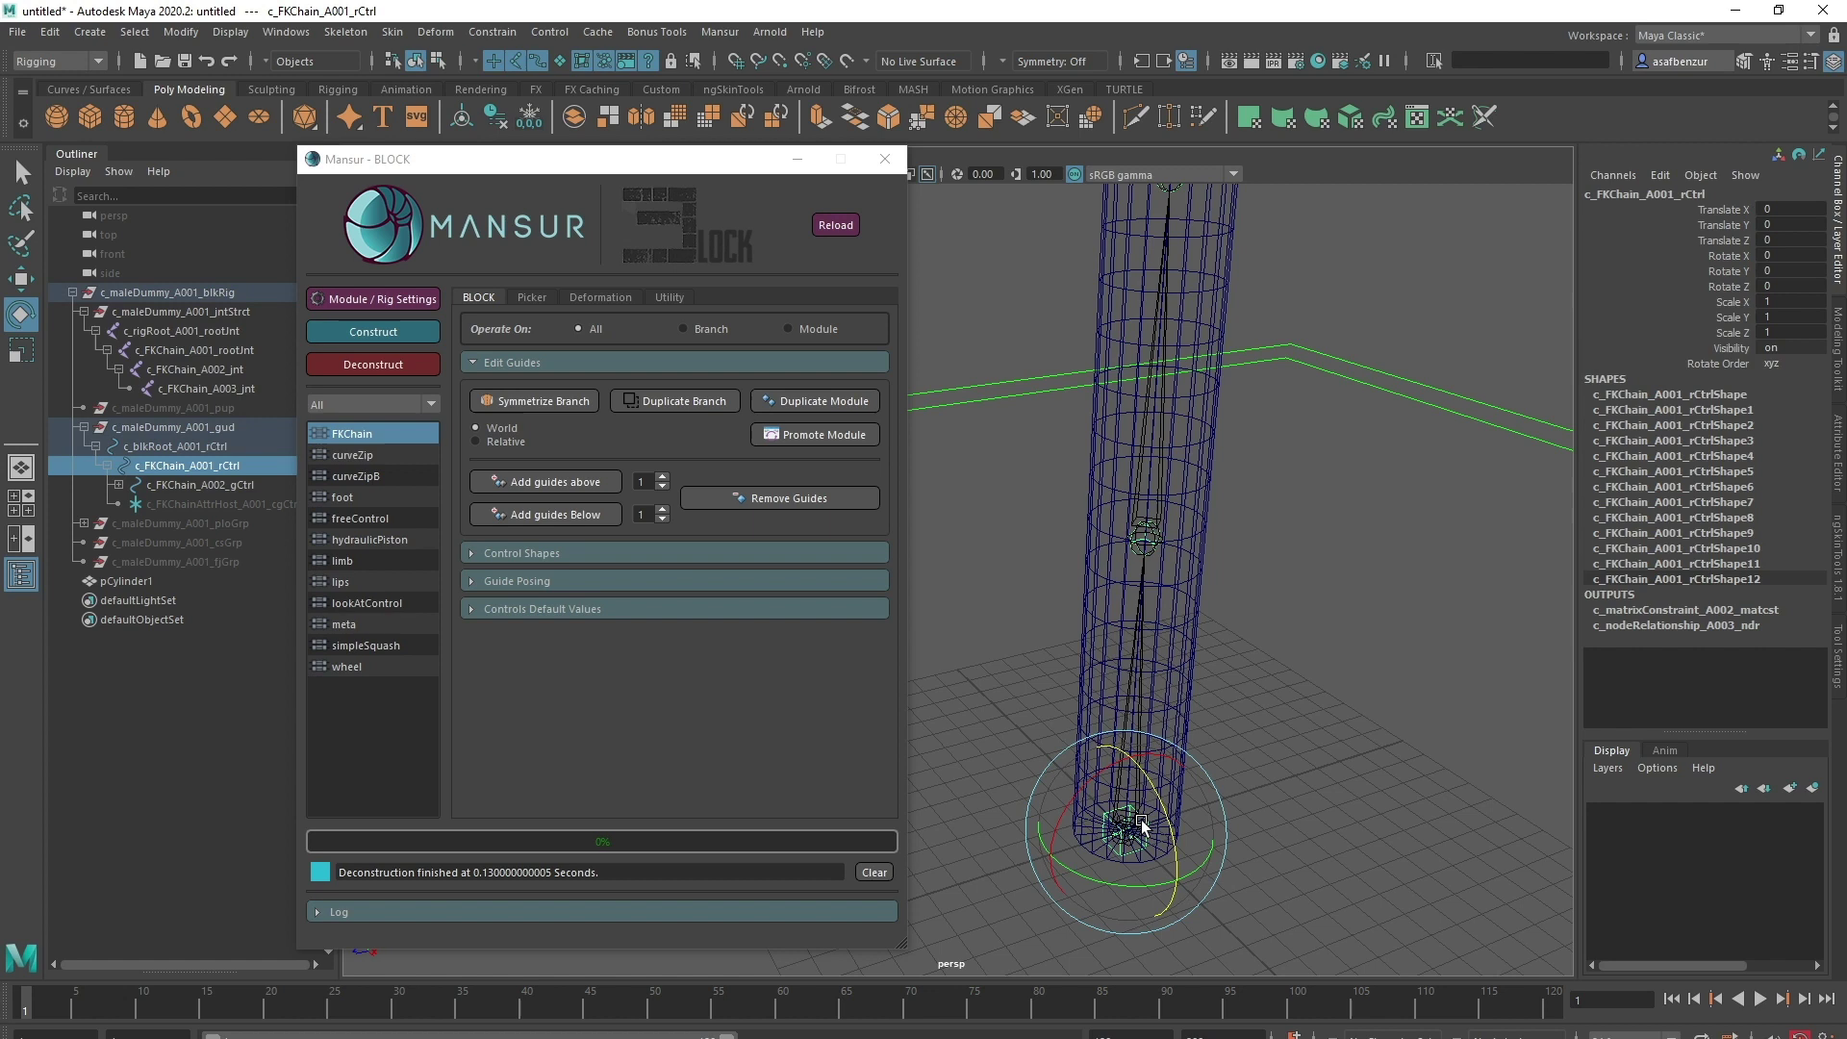
click(362, 299)
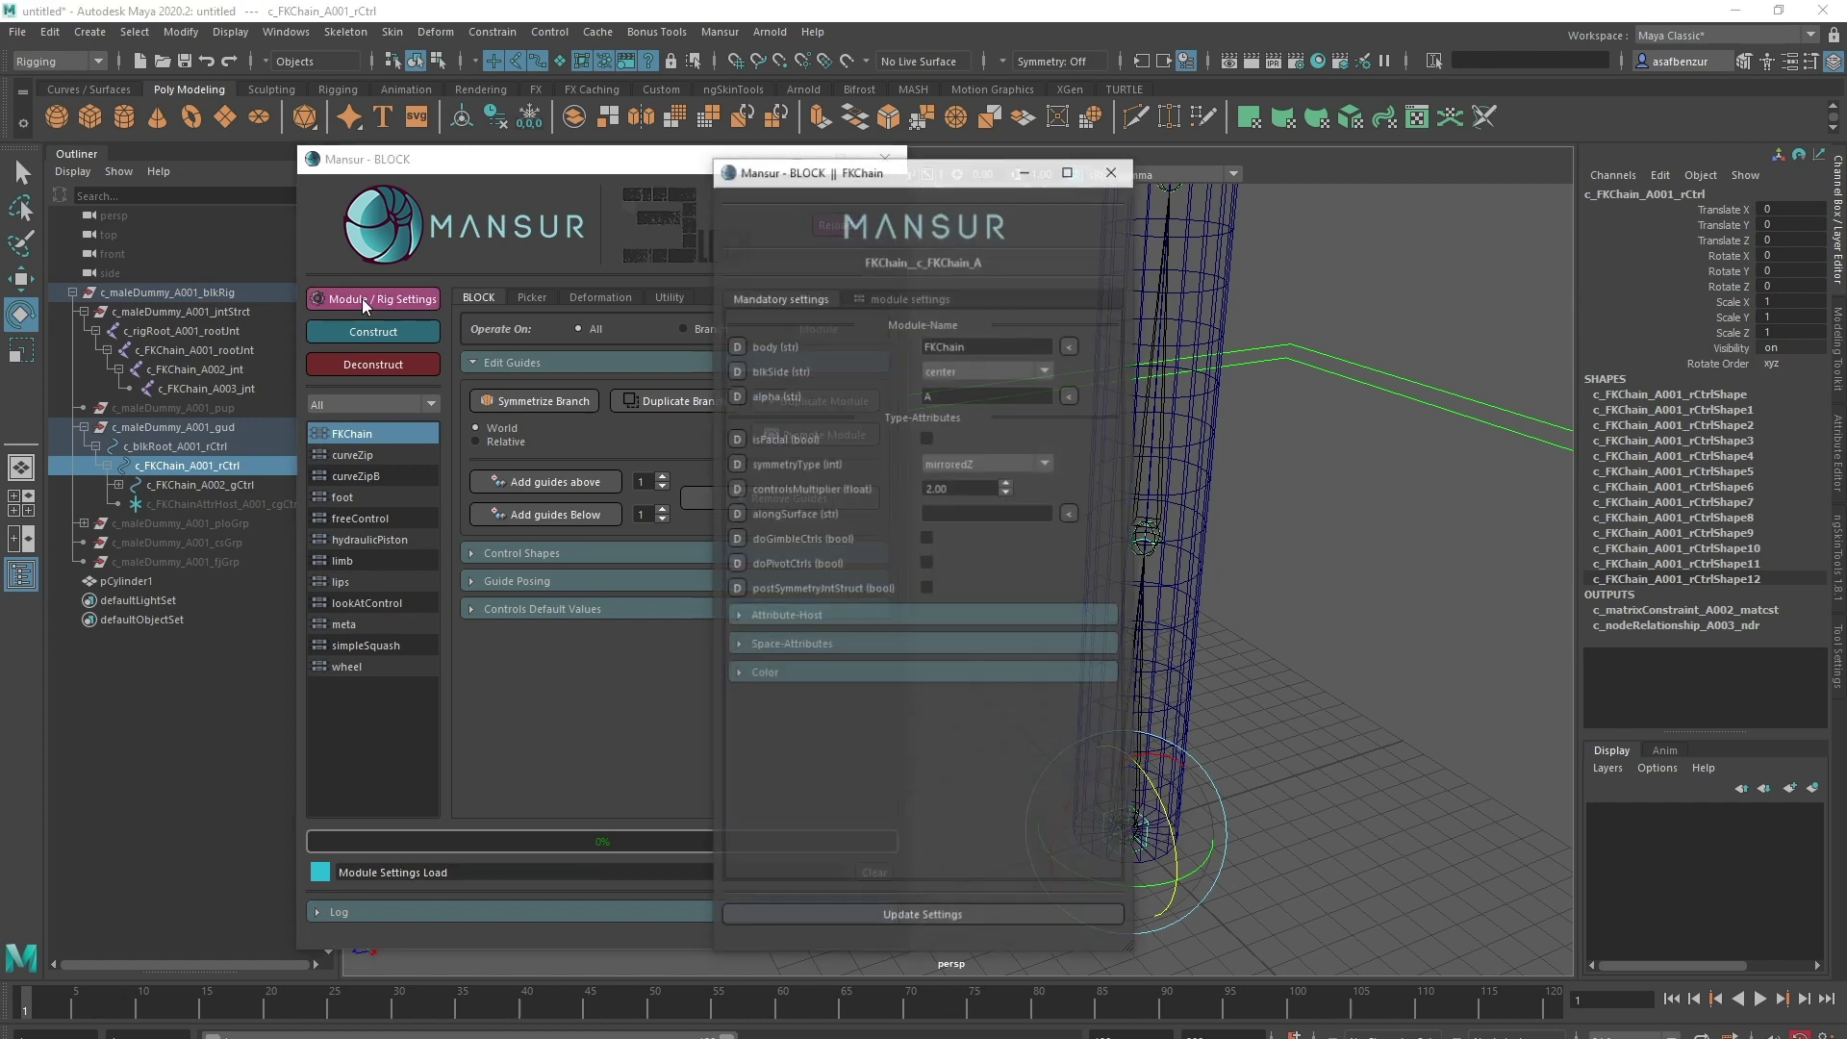
drag(835, 171, 1263, 153)
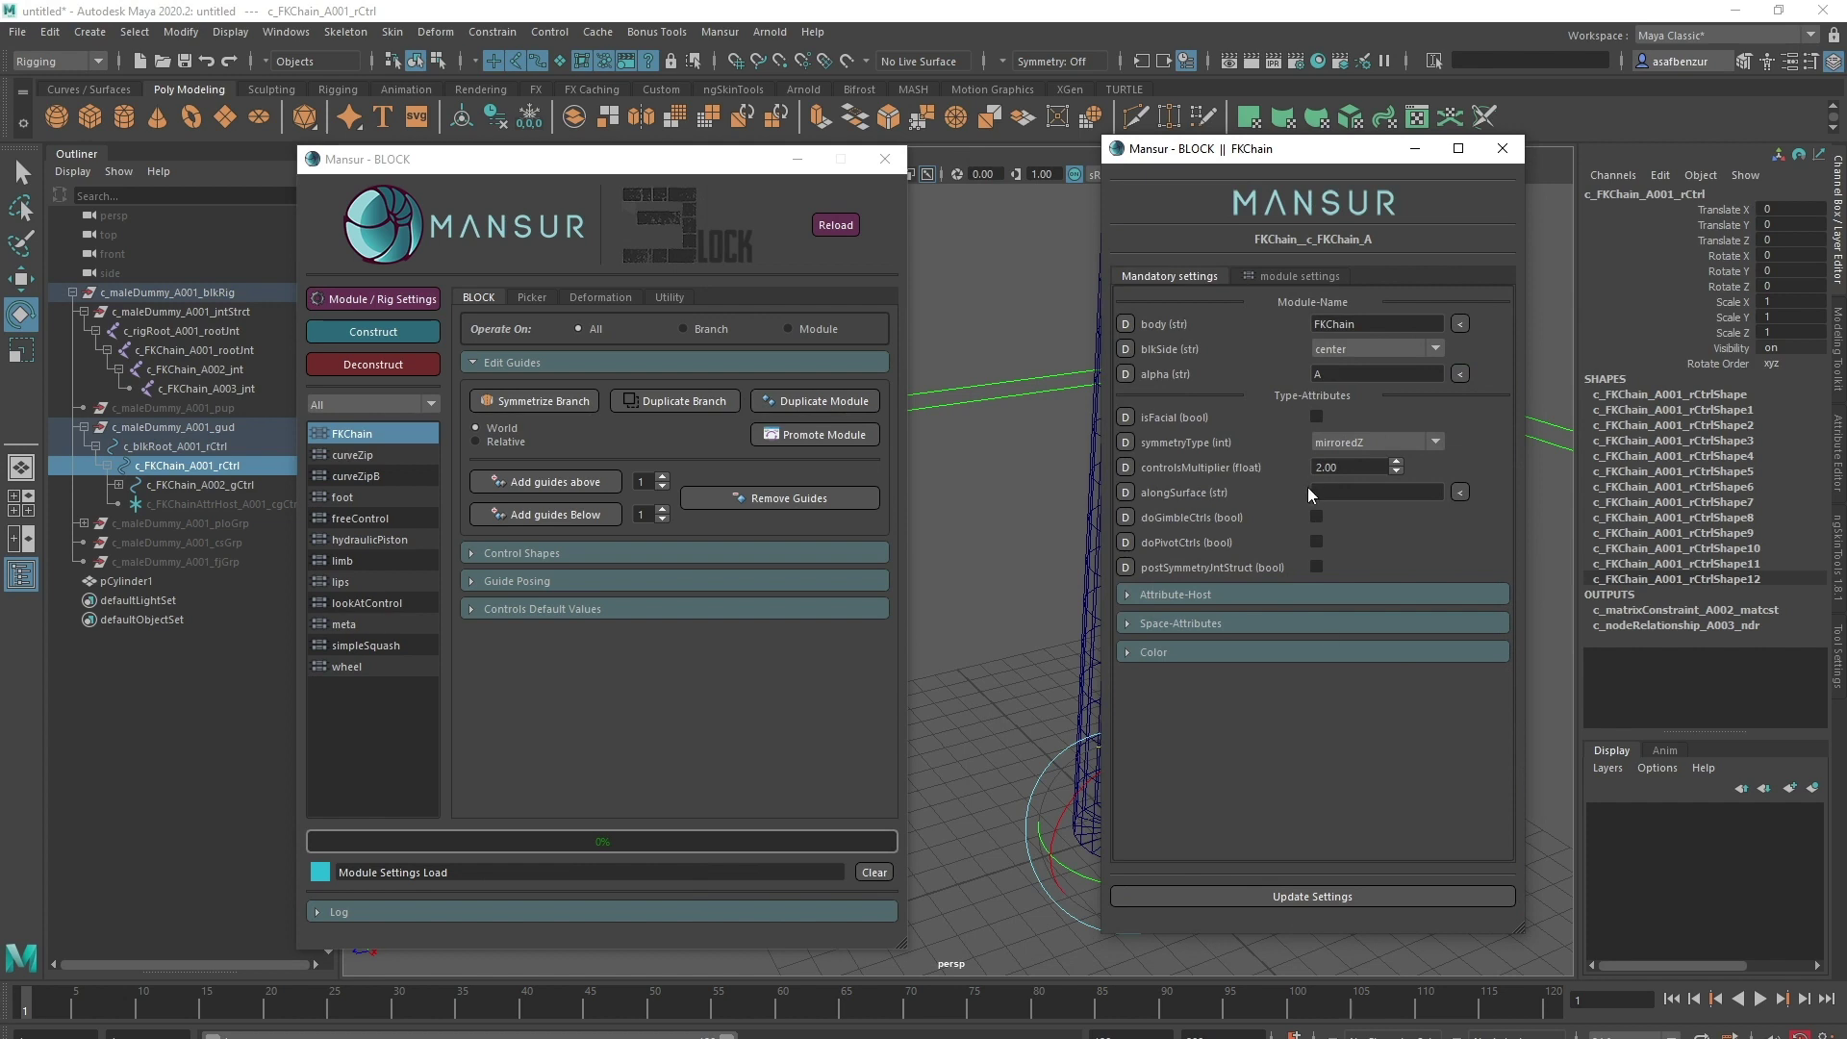
click(1250, 275)
drag(1269, 149, 1439, 144)
mouse_move(1135, 442)
alt+mouse_down()
mouse_move(1097, 476)
mouse_move(1118, 472)
alt+mouse_up()
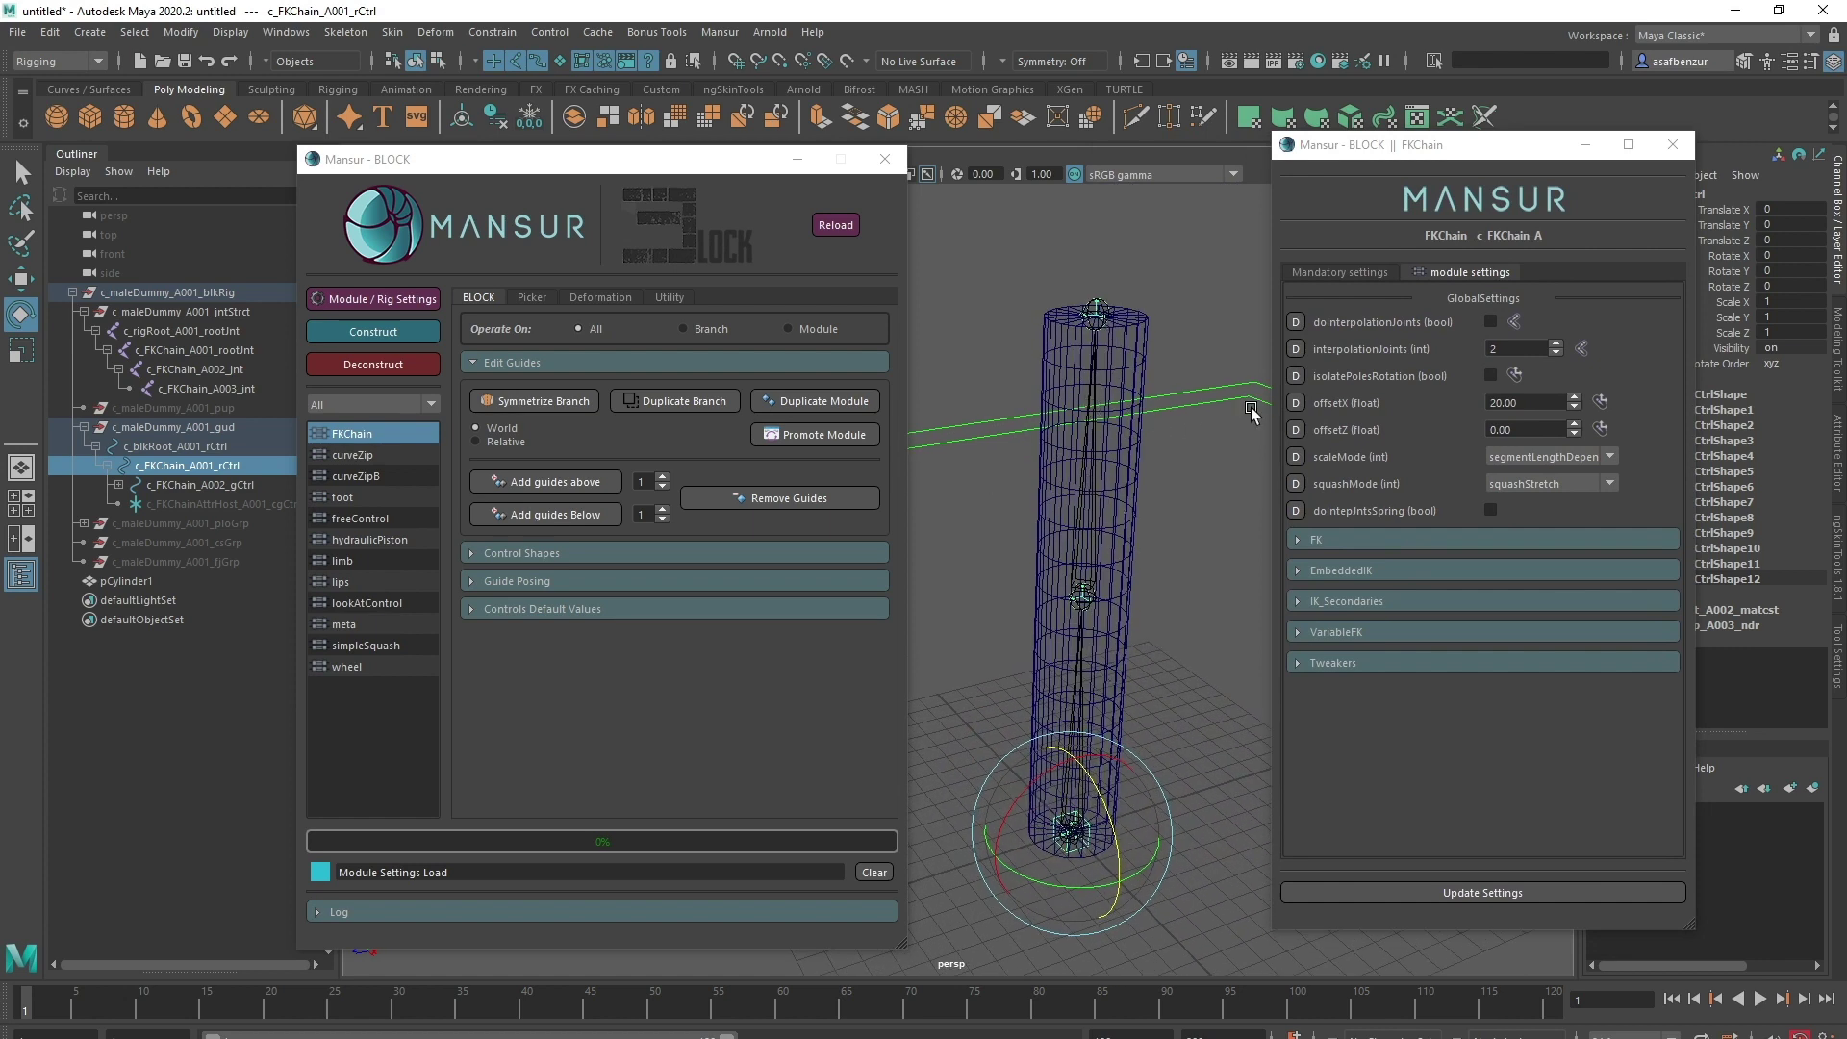
click(1490, 322)
click(1484, 348)
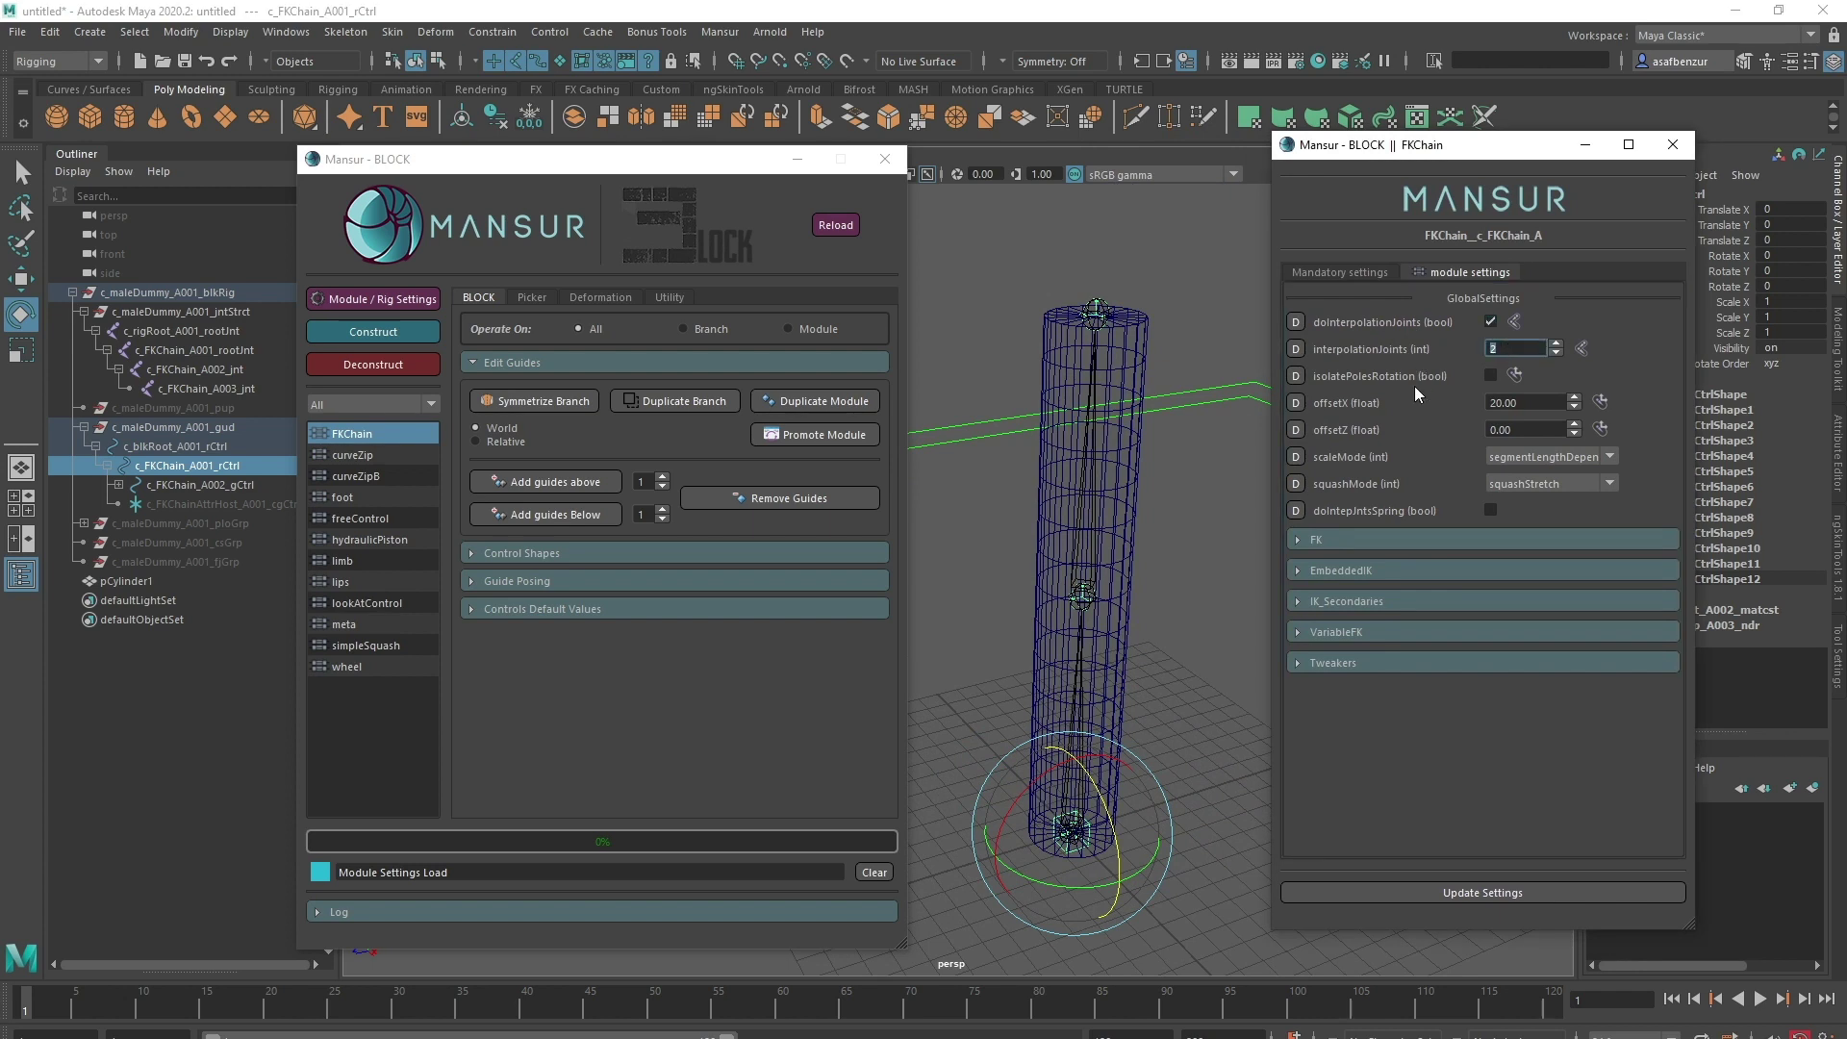
text(10)
key(Return)
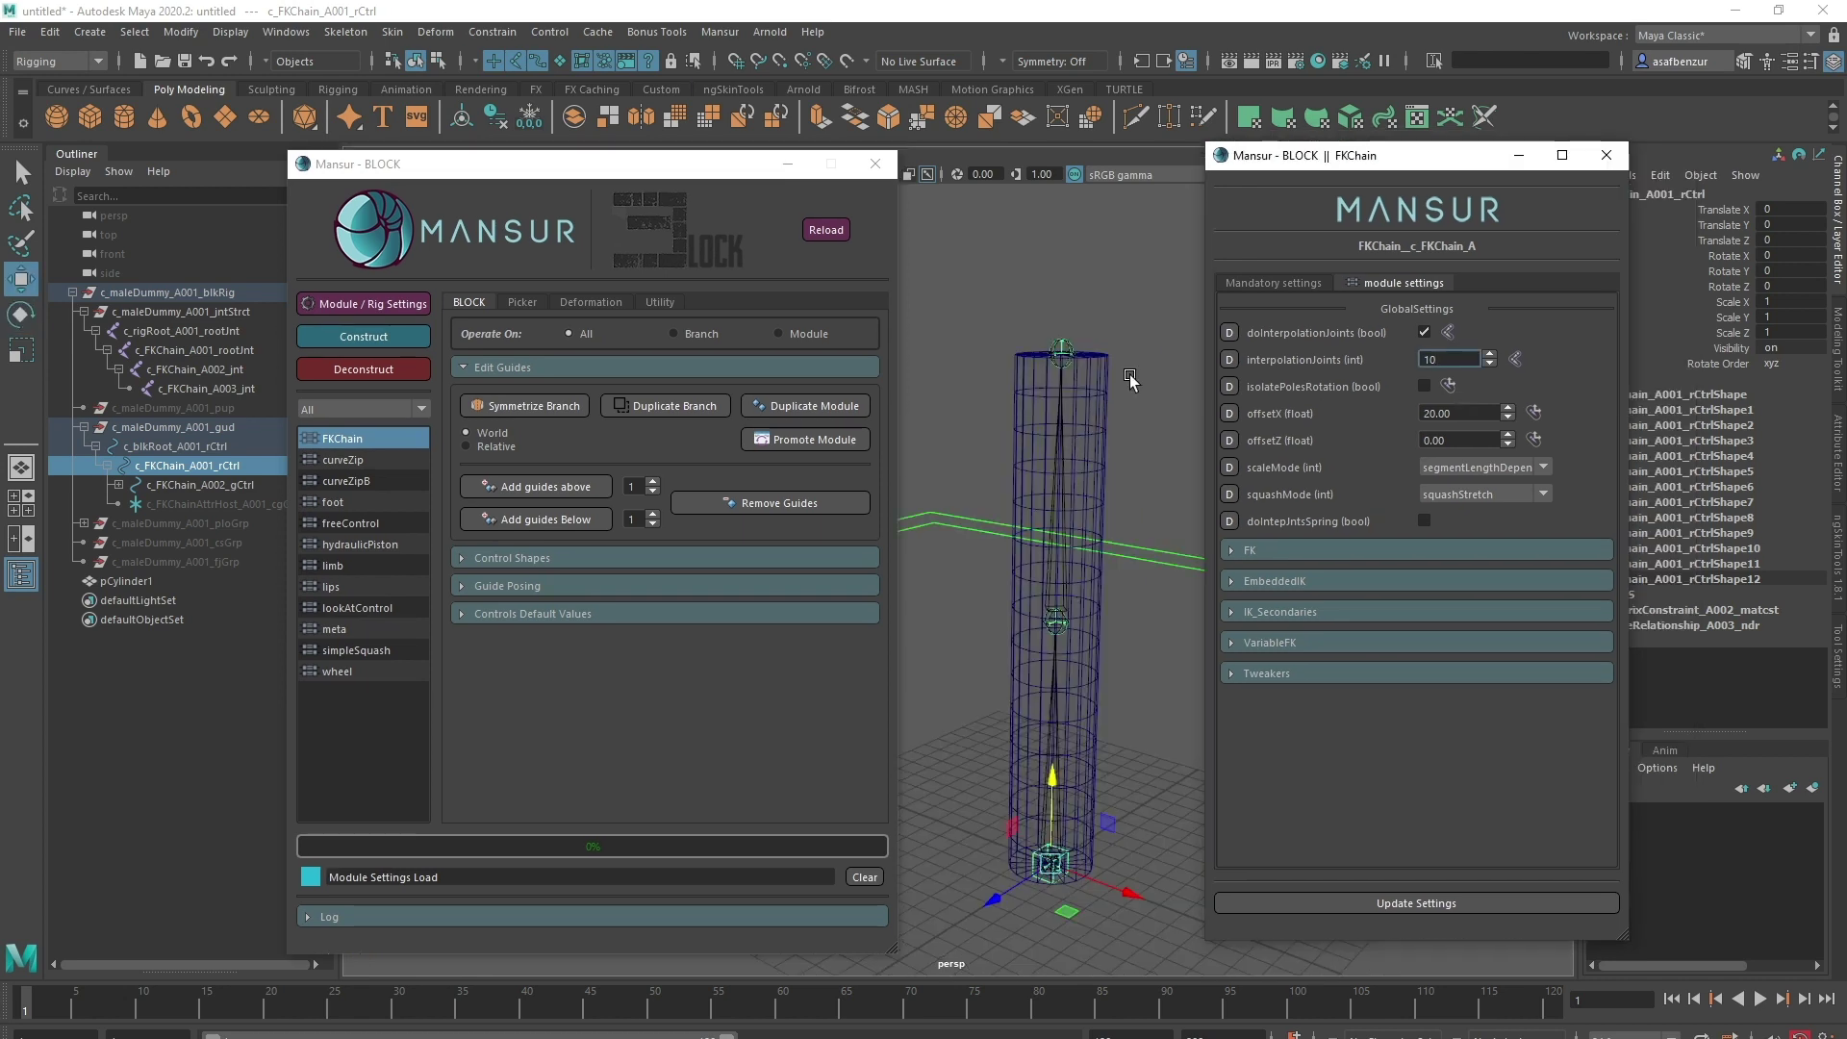
Step: Delete pCylinder1's history, then Update Settings to add the interpolation joints
click(1079, 375)
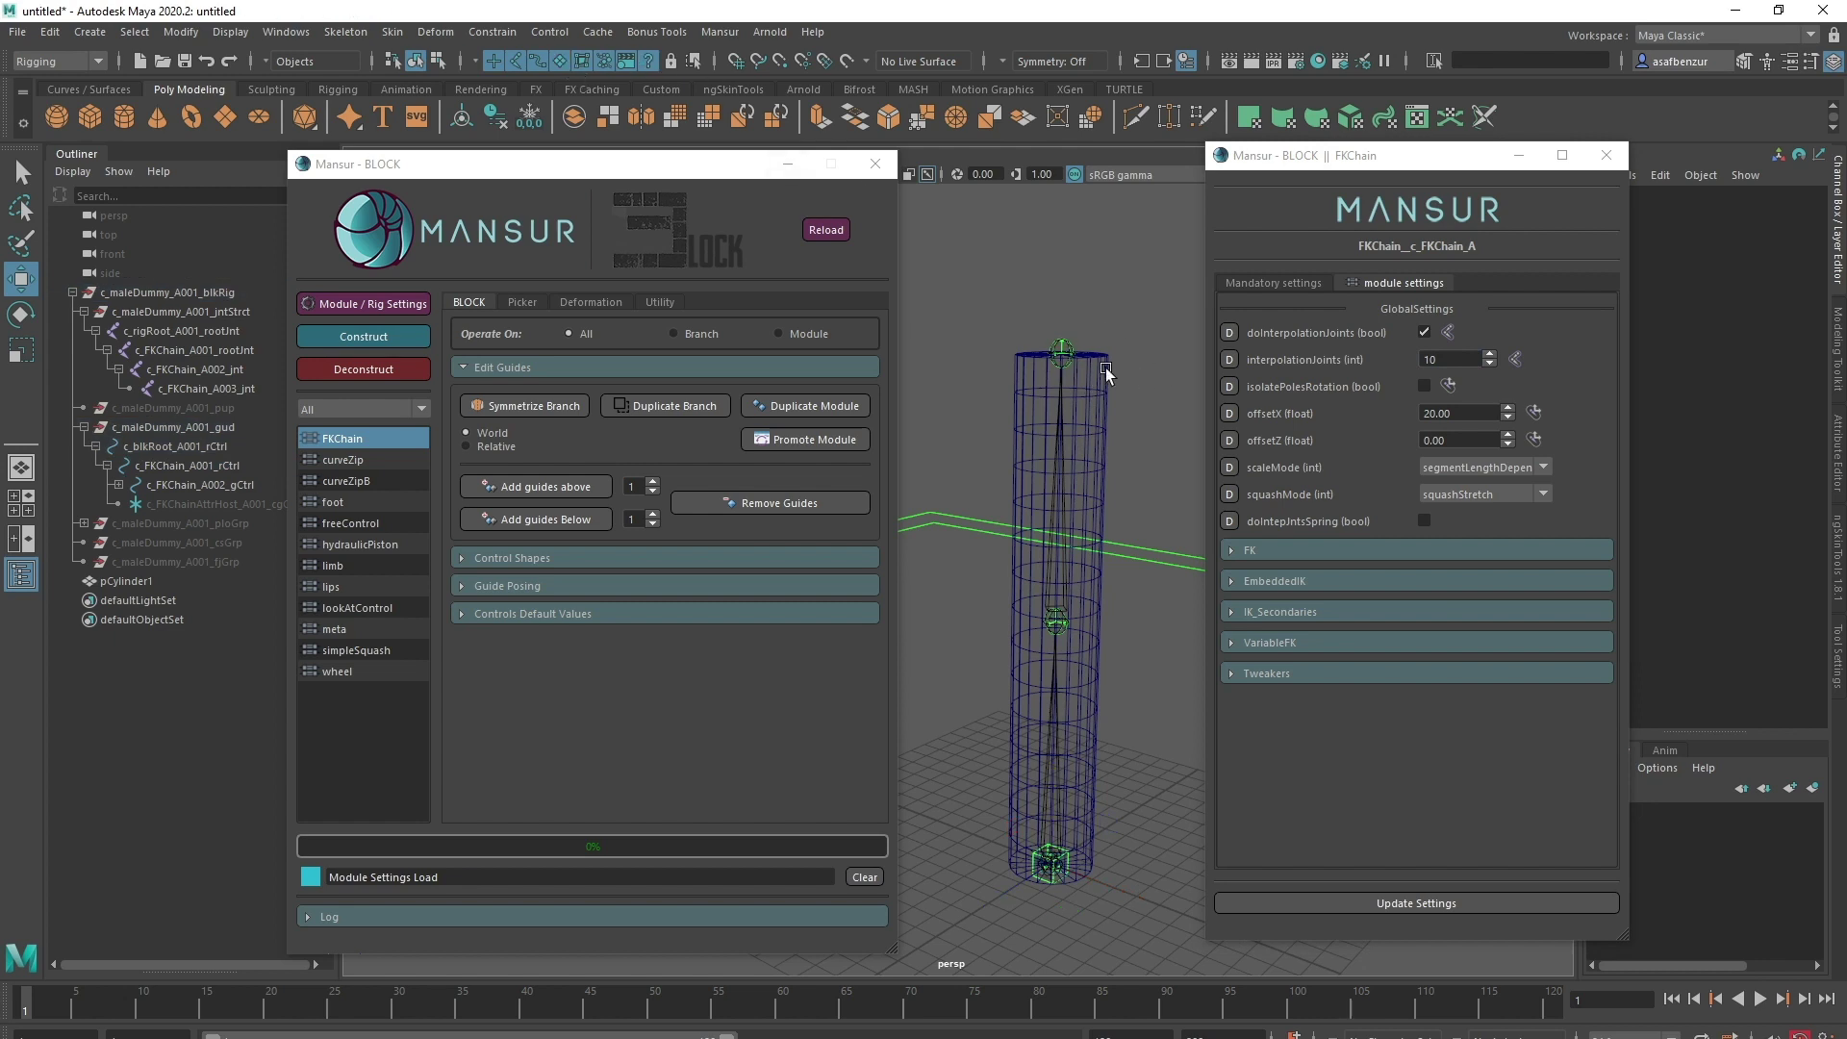
click(1106, 373)
click(49, 32)
mouse_move(235, 260)
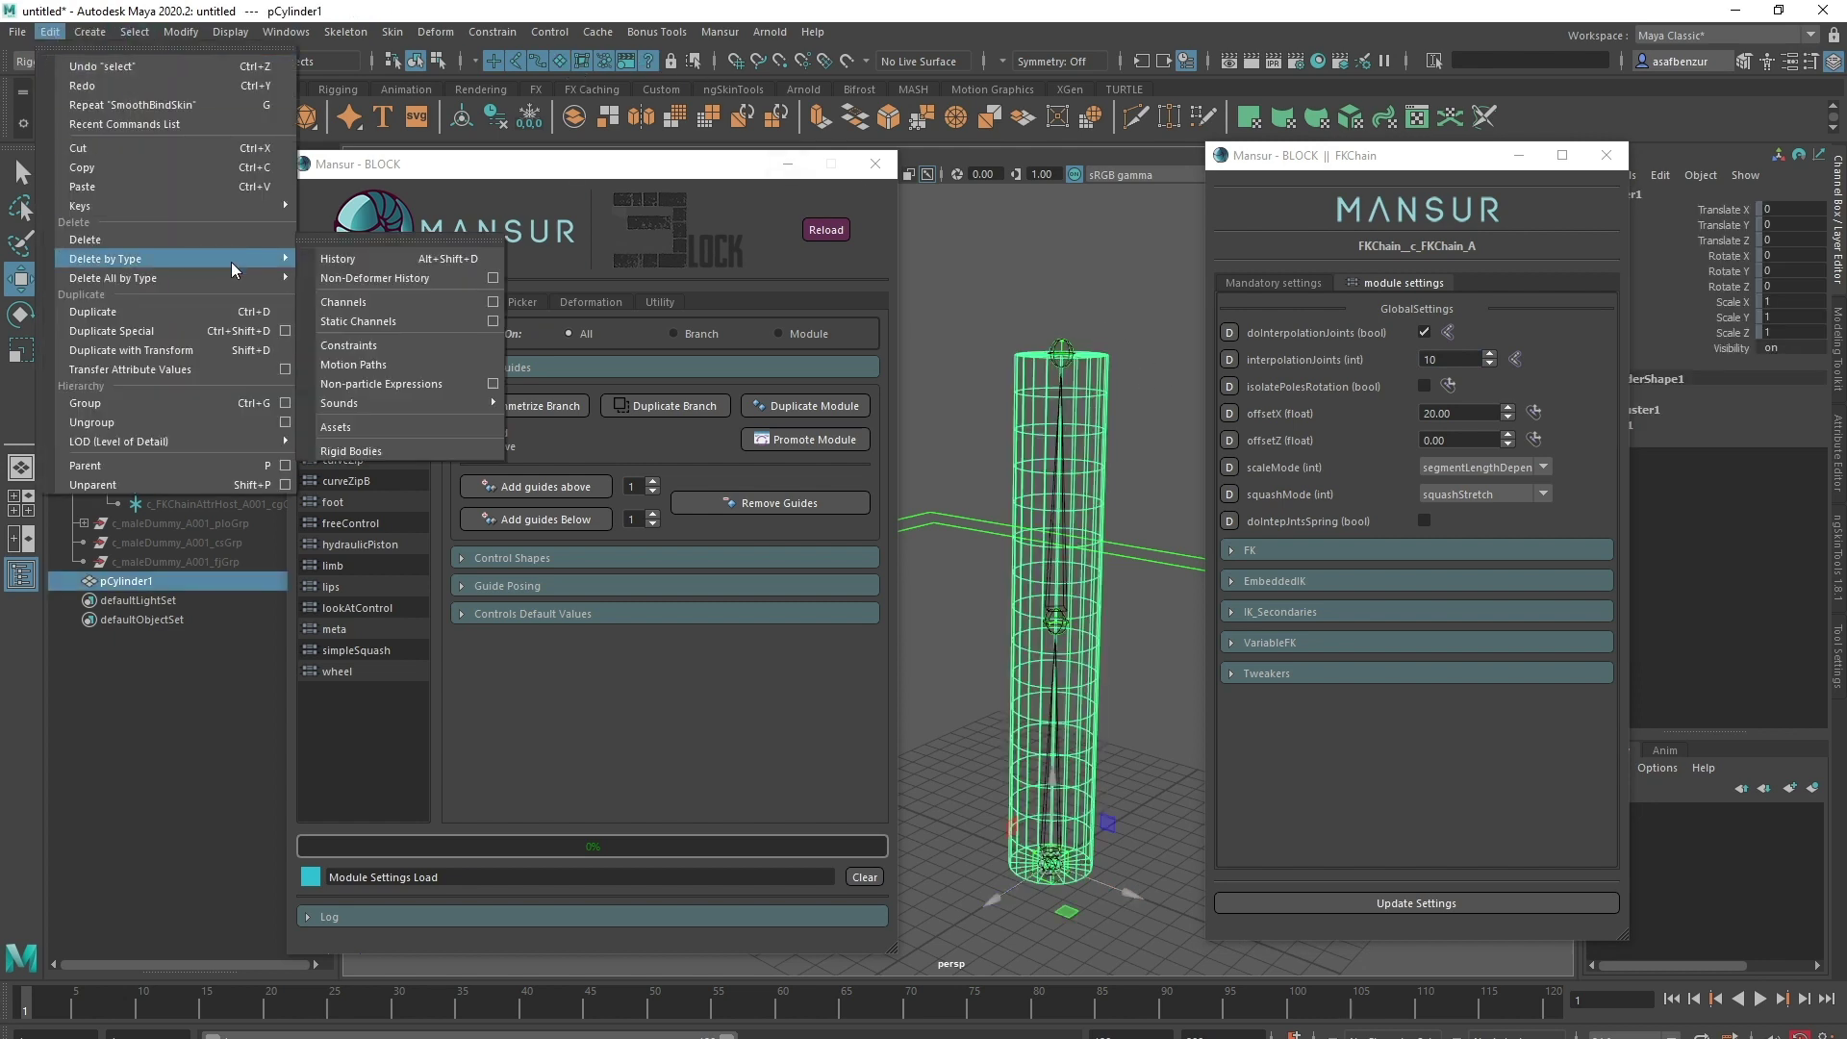
click(331, 259)
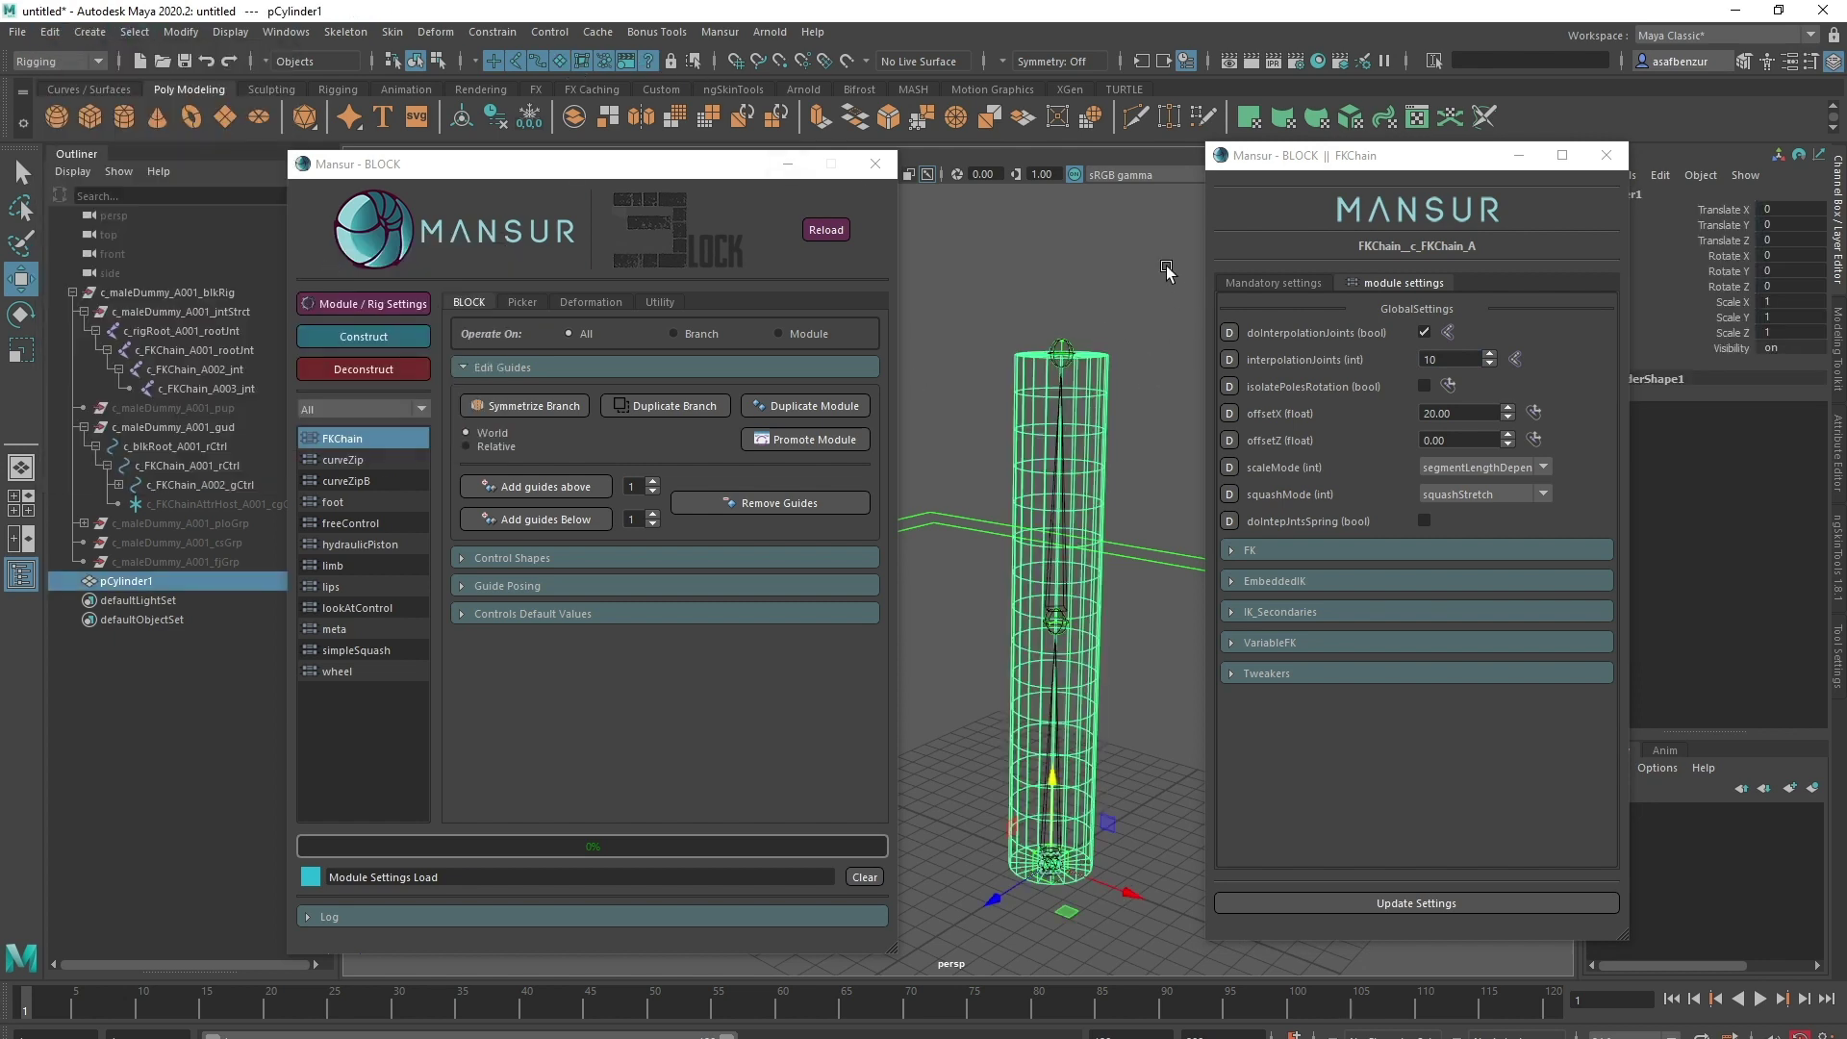
click(1411, 902)
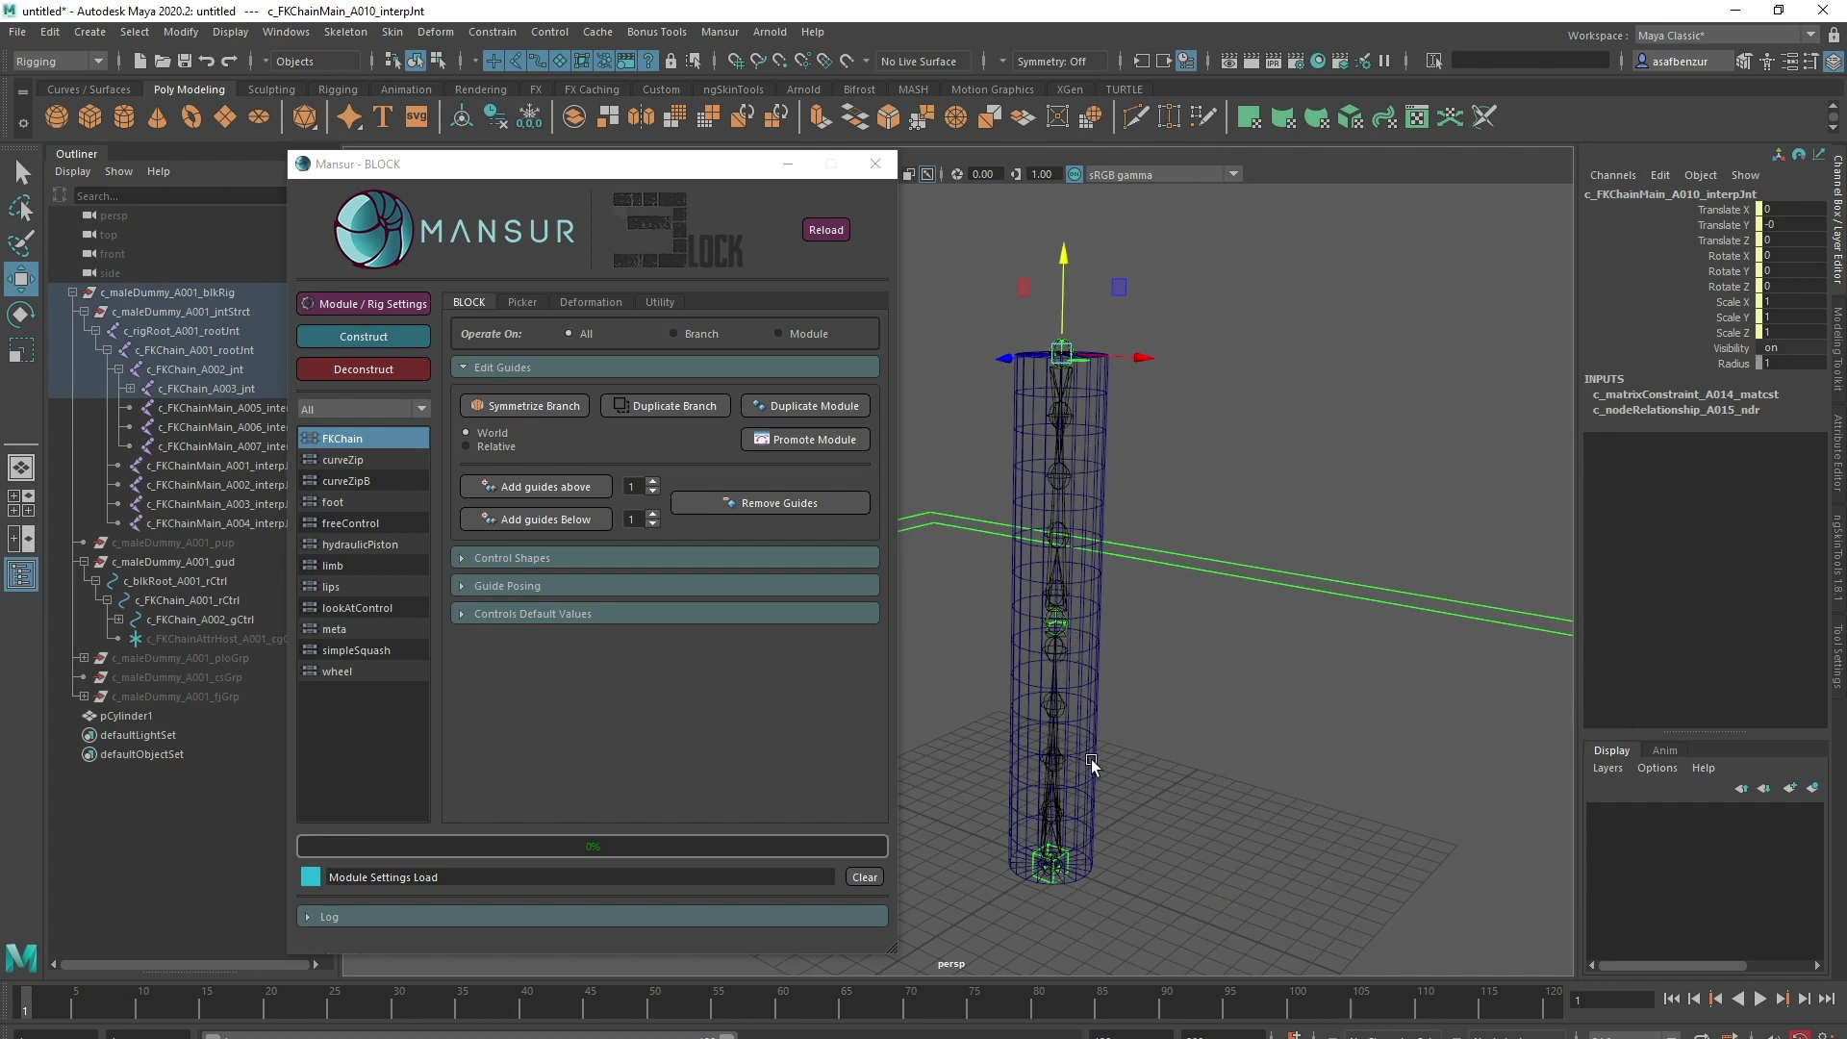
Step: Select all the FKChain module's skinning joints together with pCylinder1
click(1220, 818)
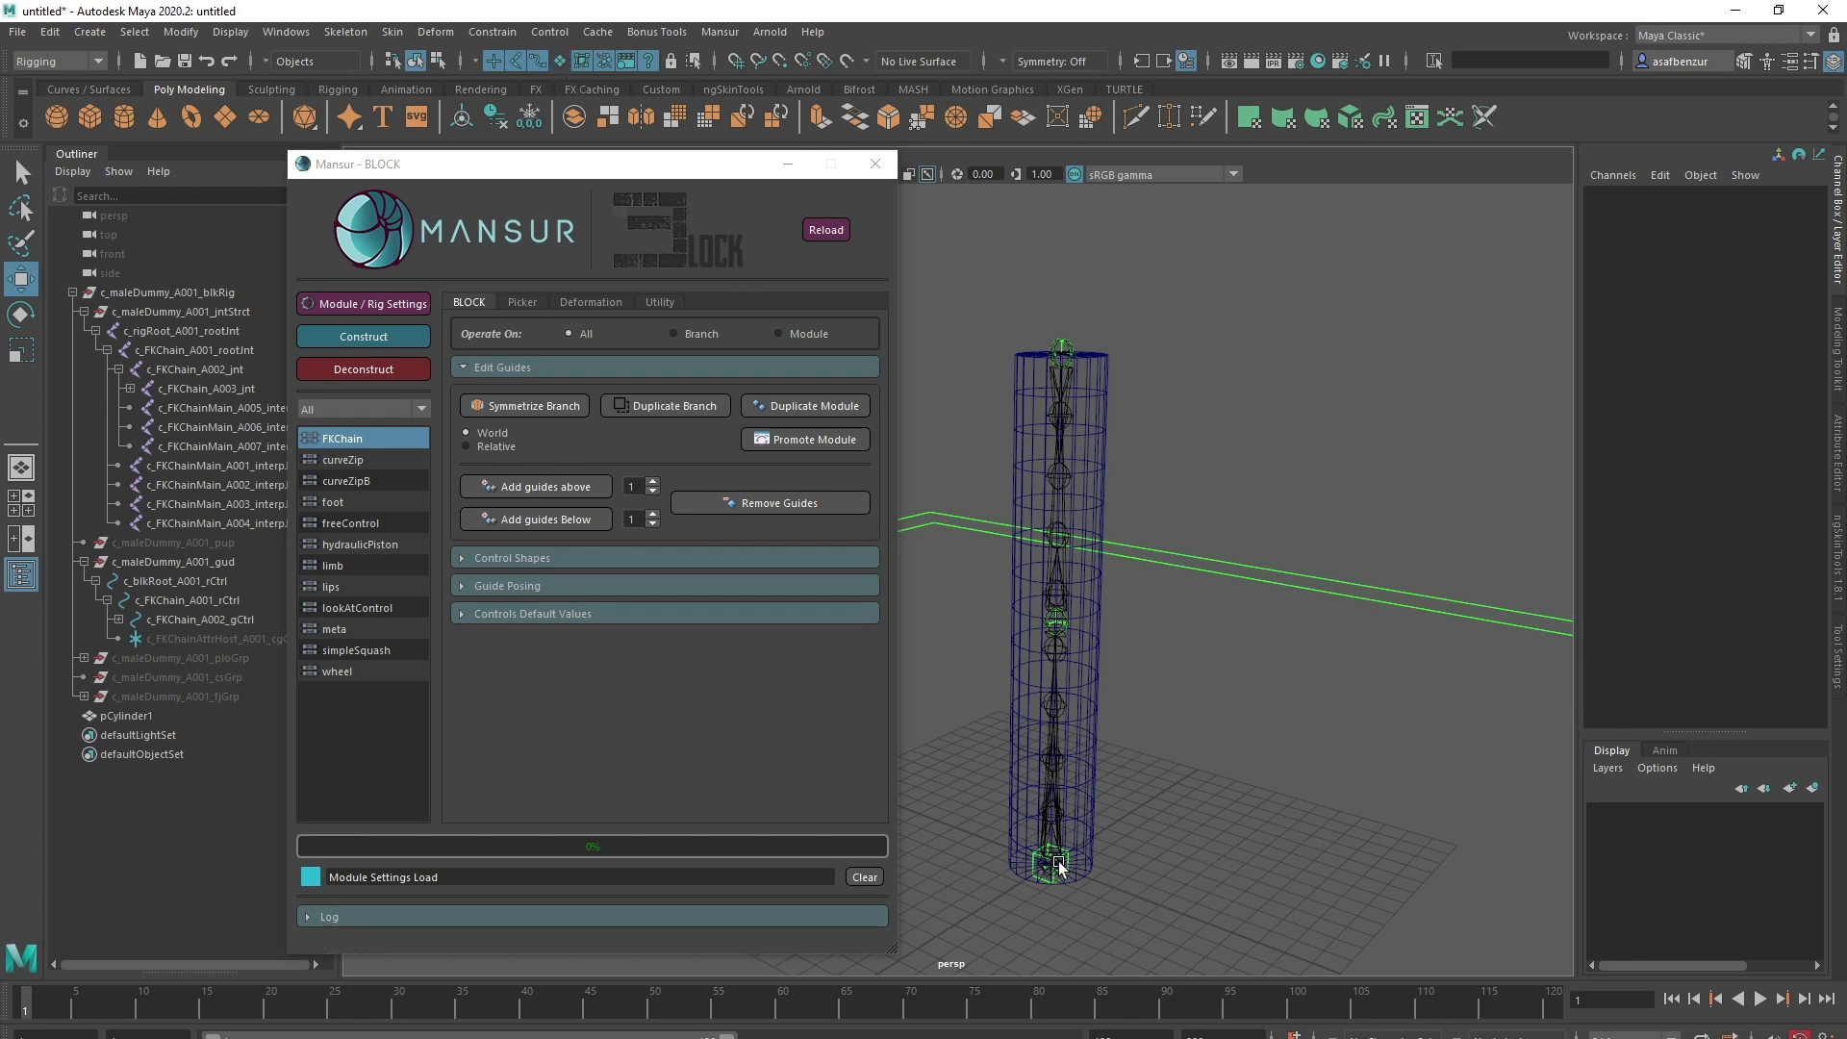
click(1037, 883)
click(591, 302)
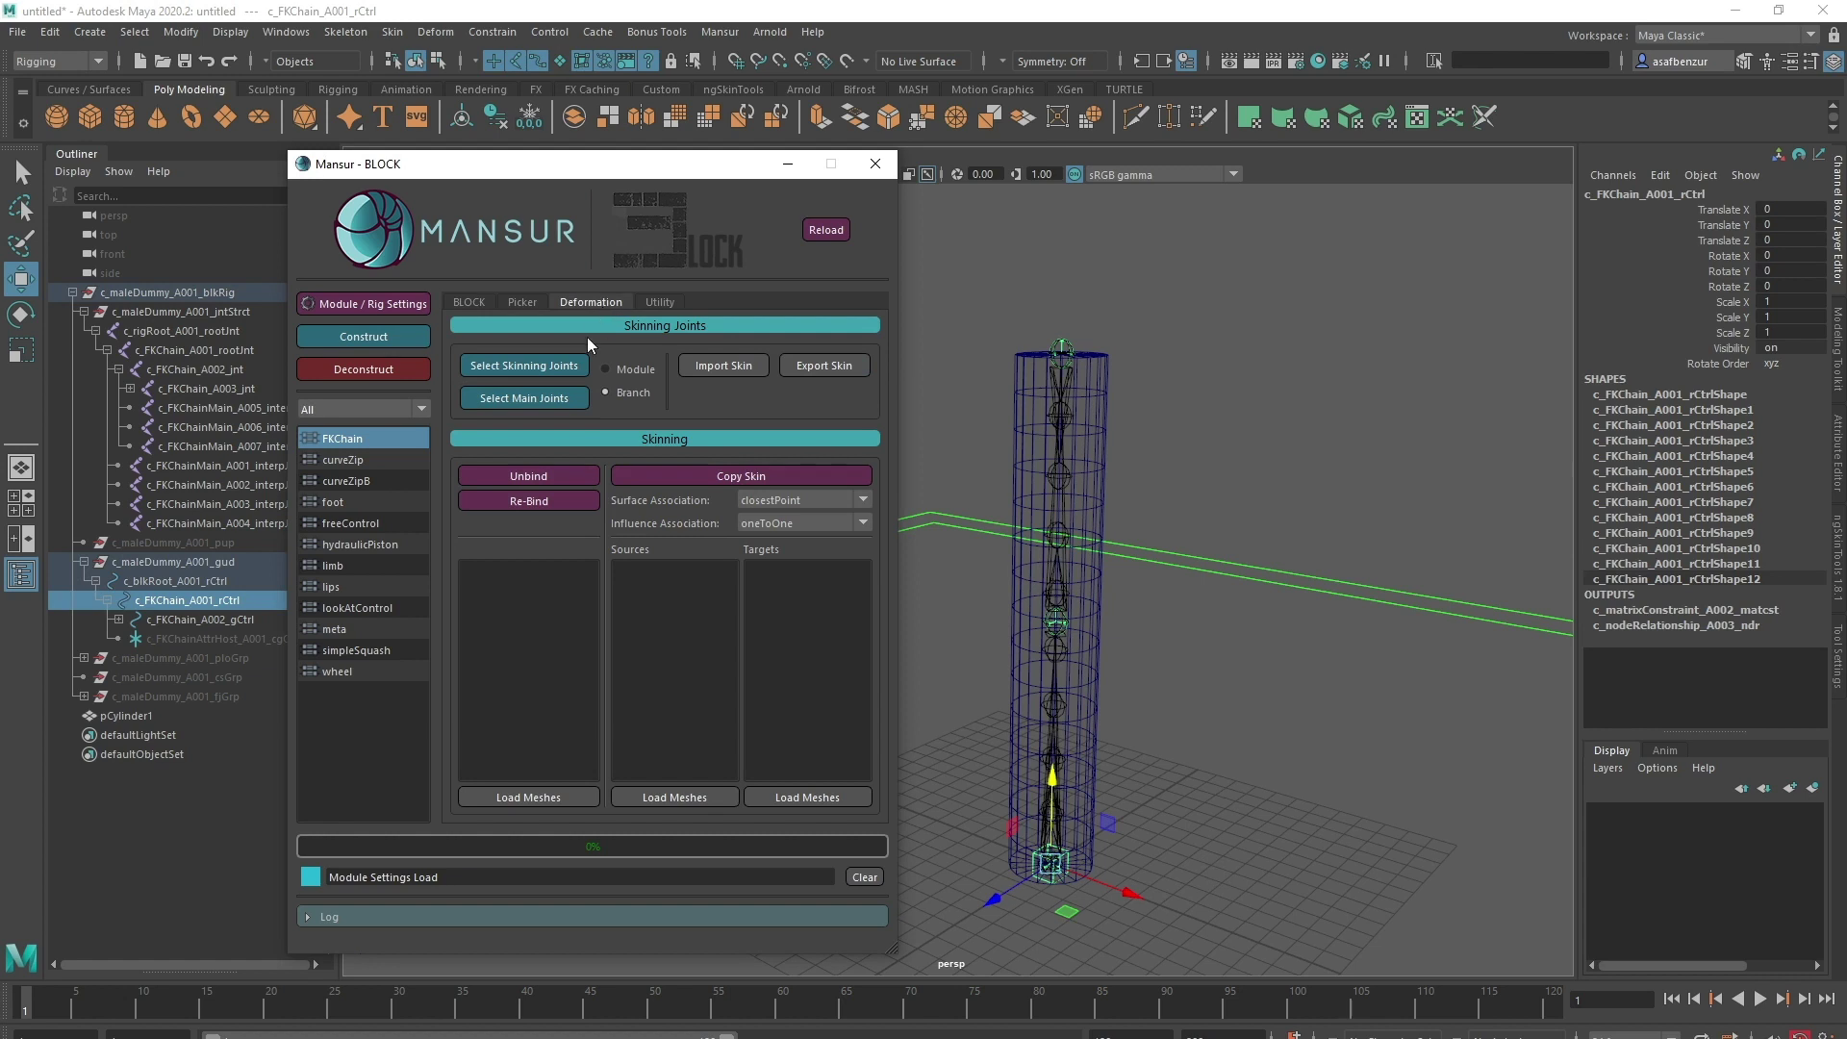
click(523, 364)
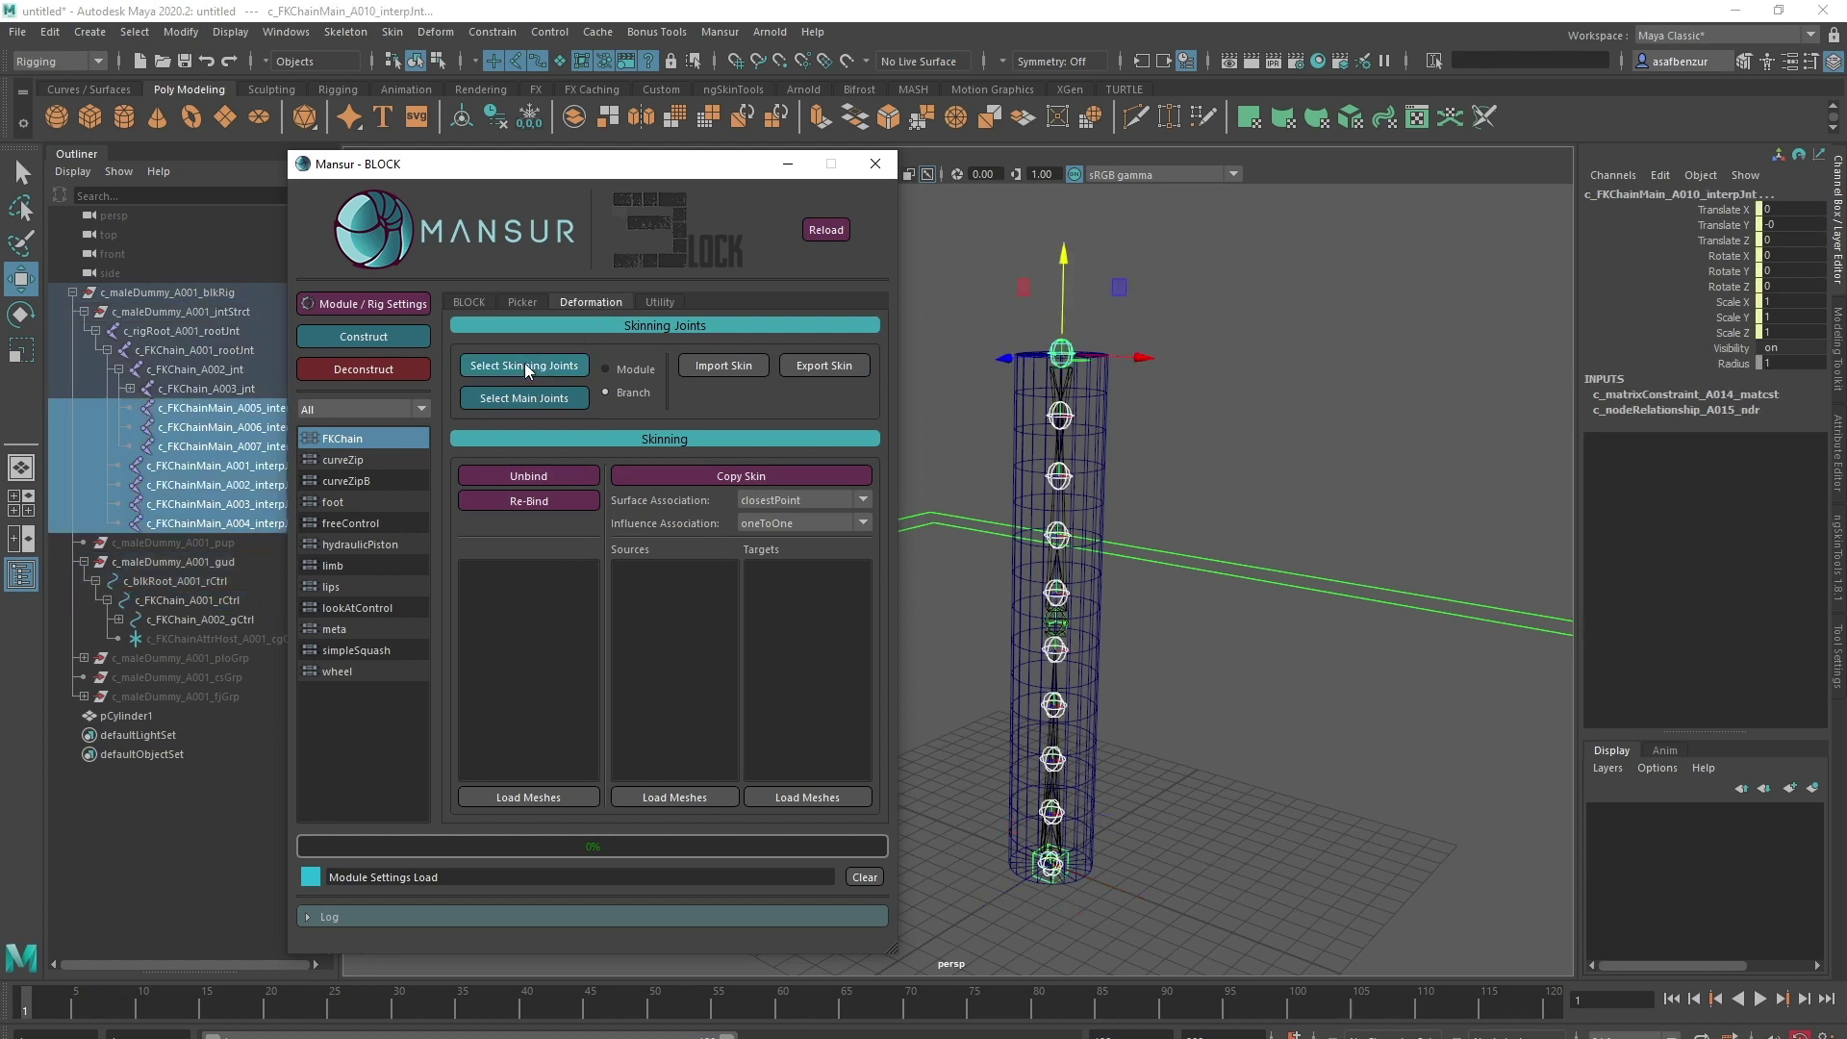
click(481, 302)
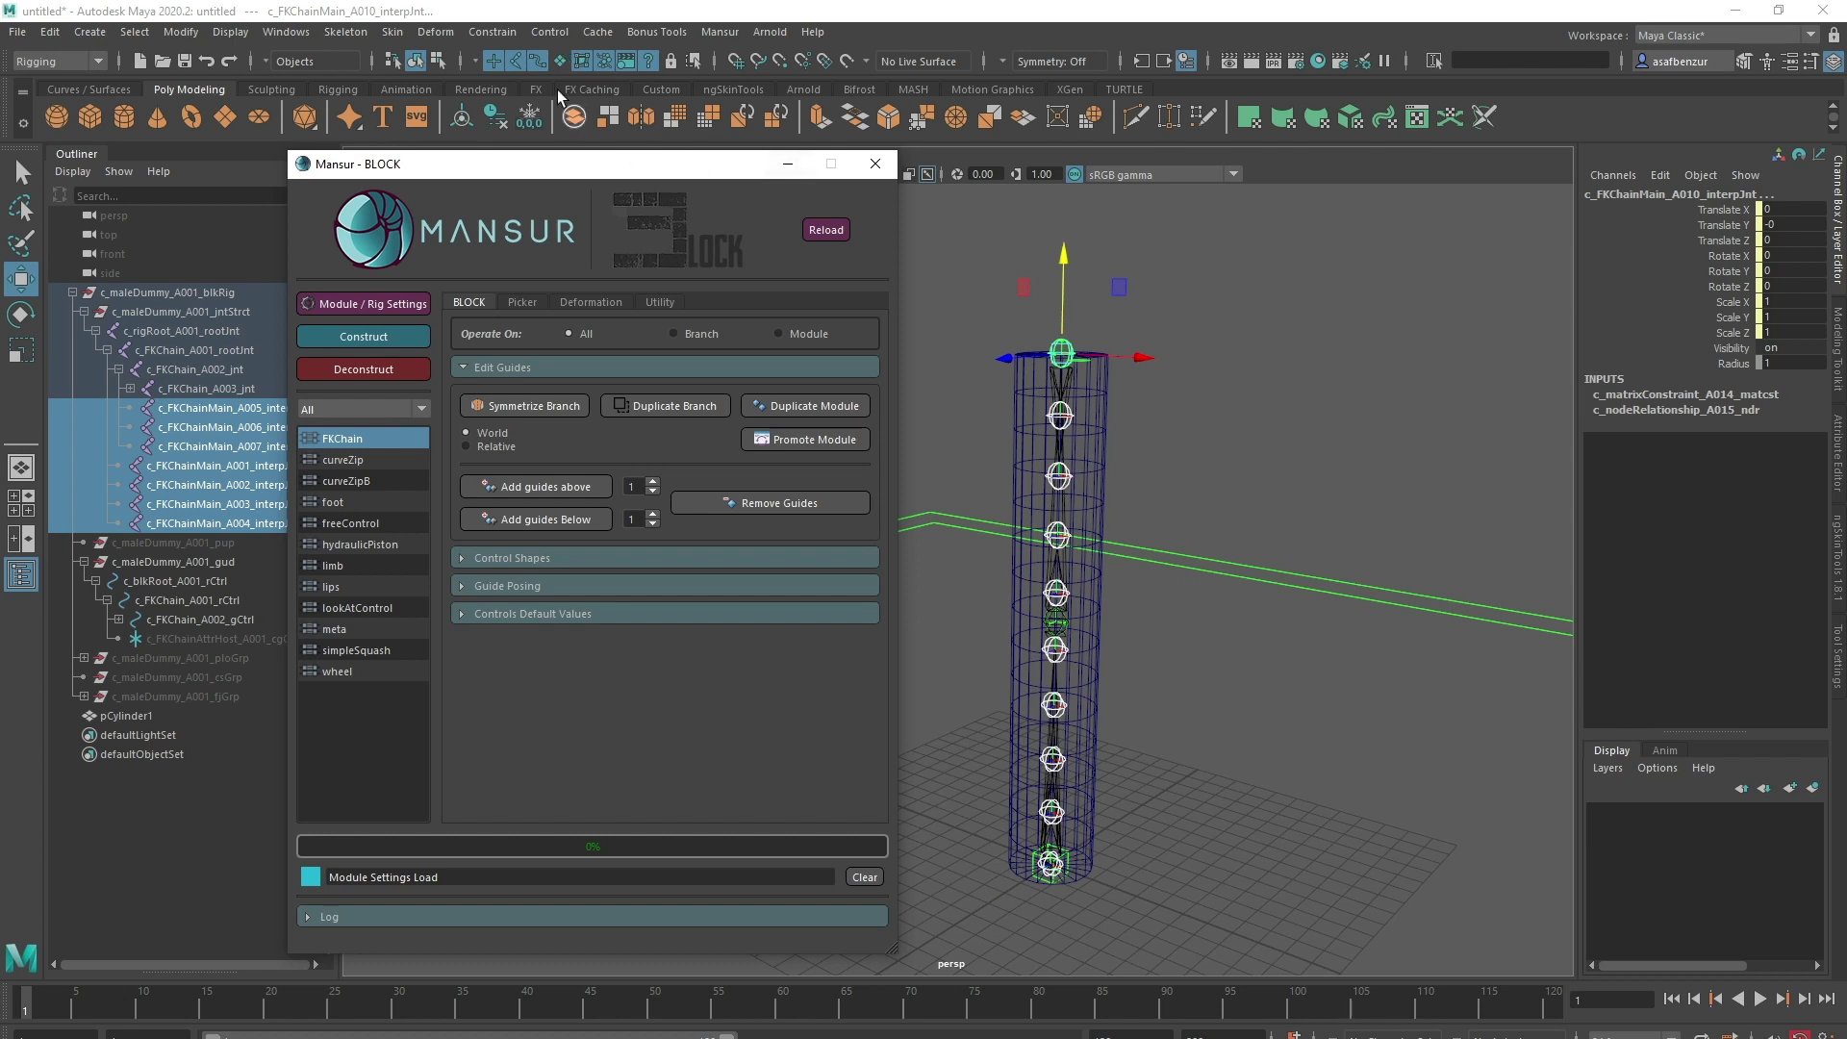
click(1105, 439)
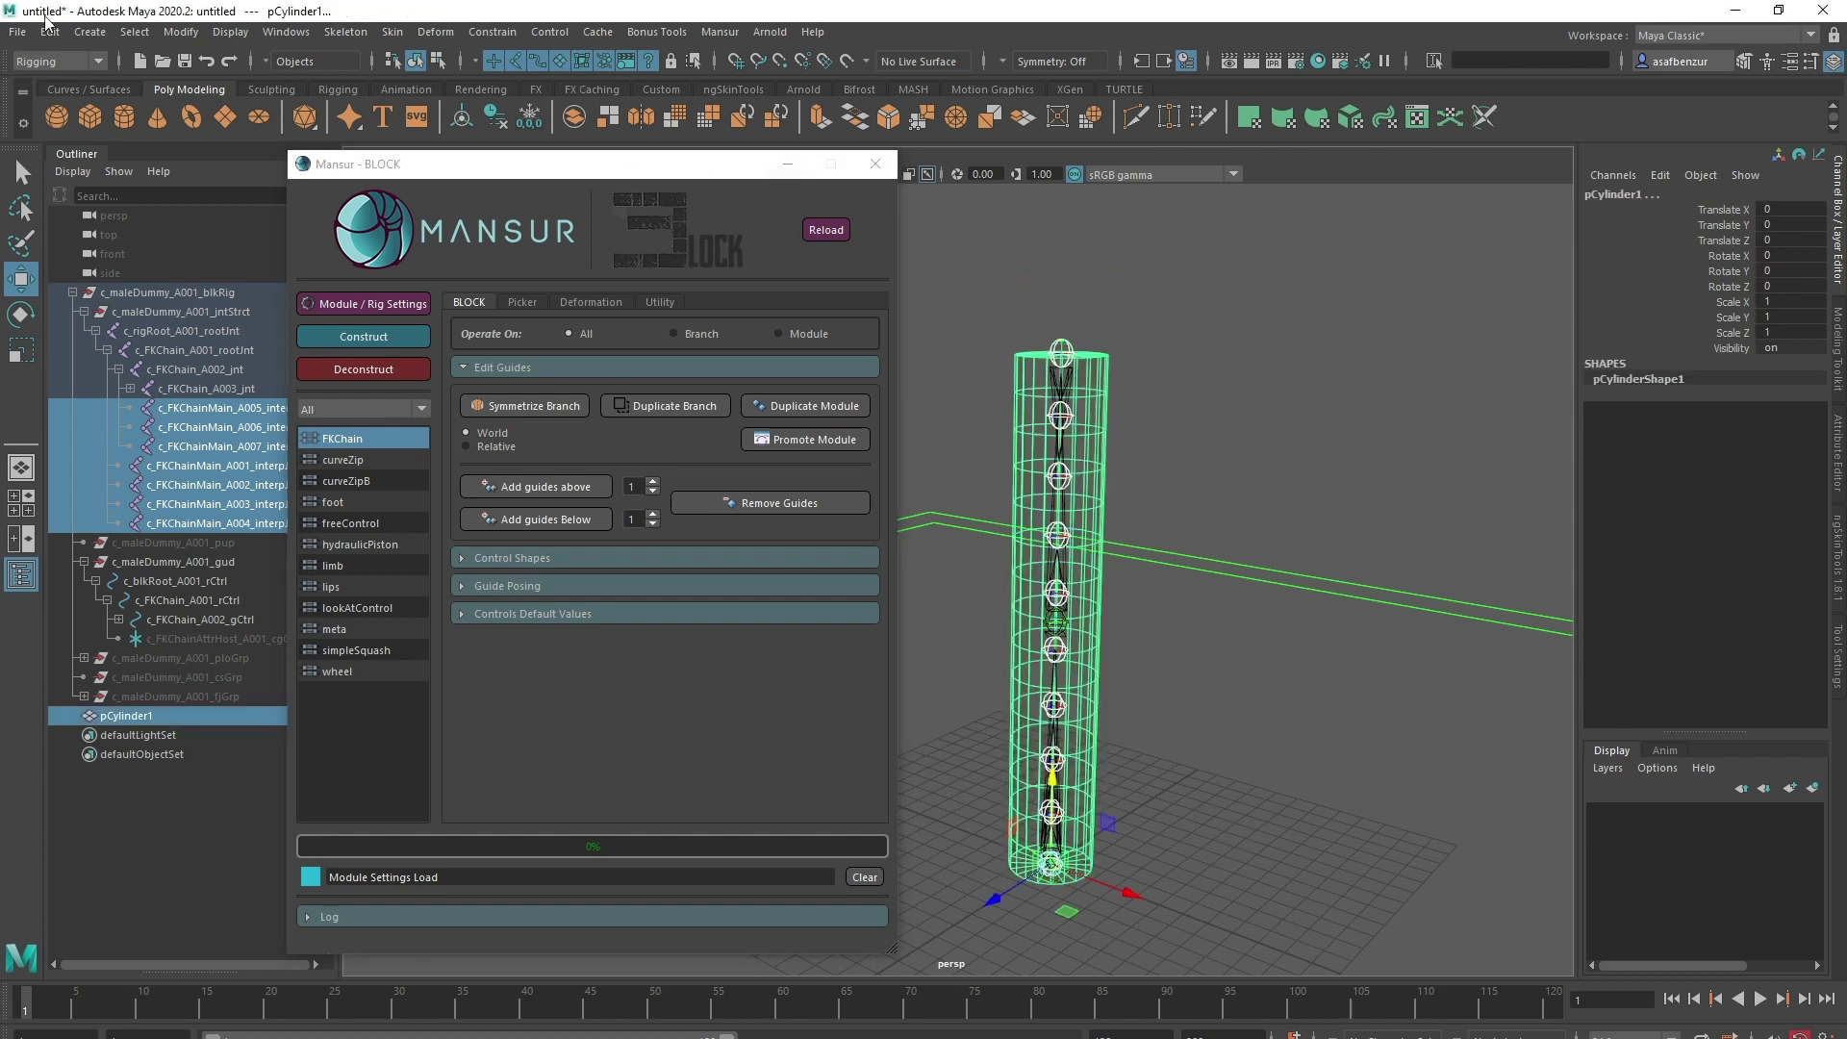
Step: Bind Skin the cylinder to those joints, then select the c_blkRoot_A001_rCtrl block root control
click(392, 31)
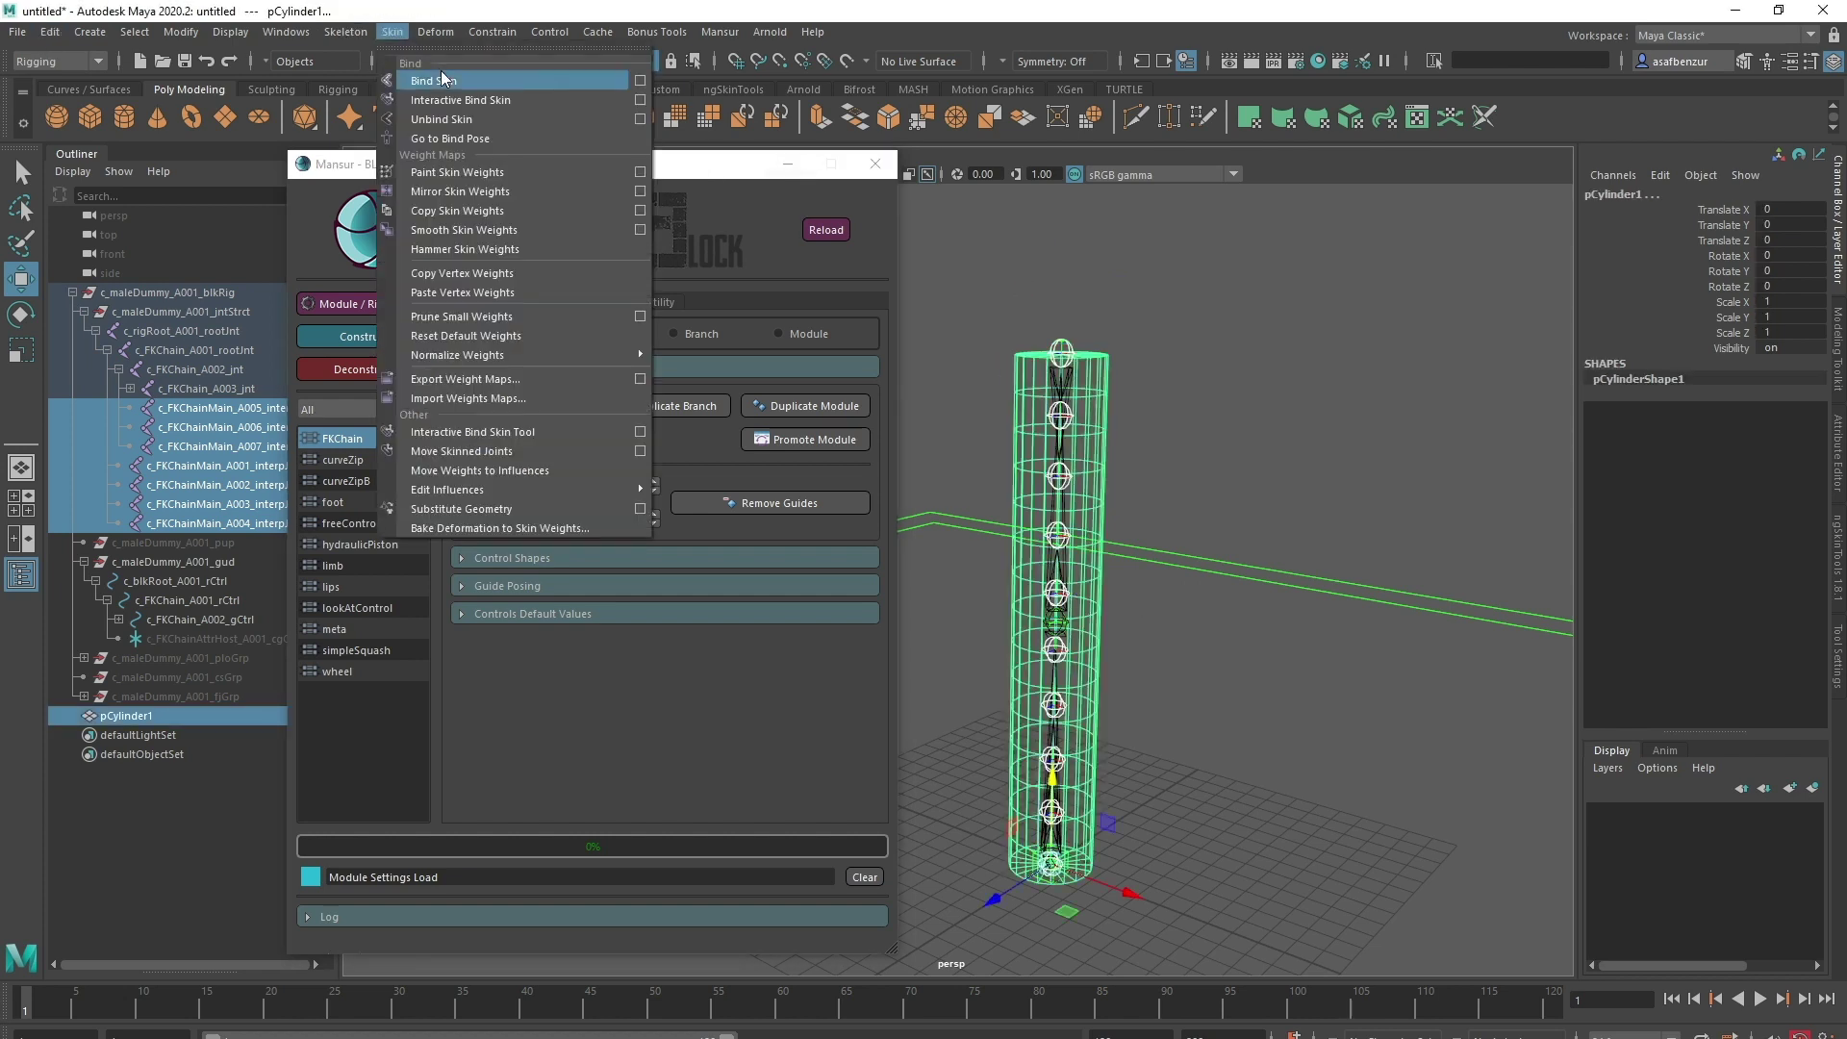
click(428, 77)
click(1202, 438)
click(1274, 592)
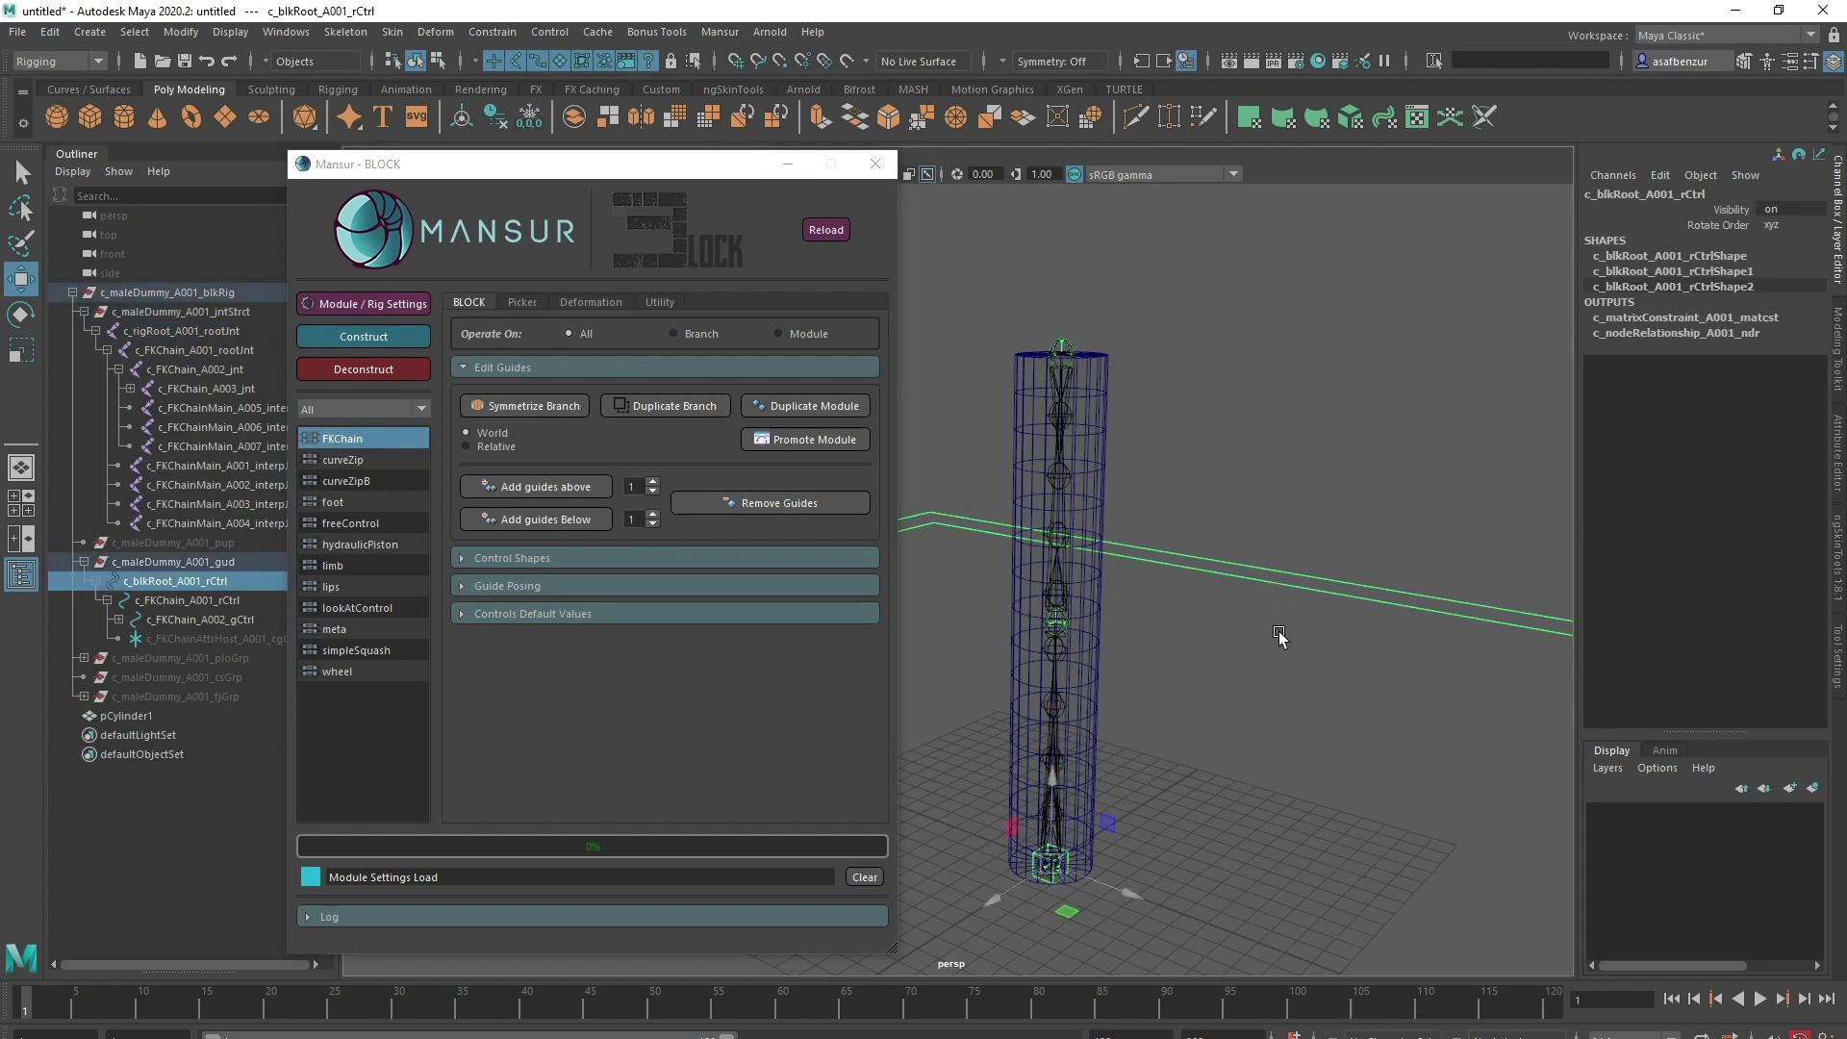
Step: Construct the rig from its guides and select the middle control c_FKChain_A002_ctrl
click(396, 336)
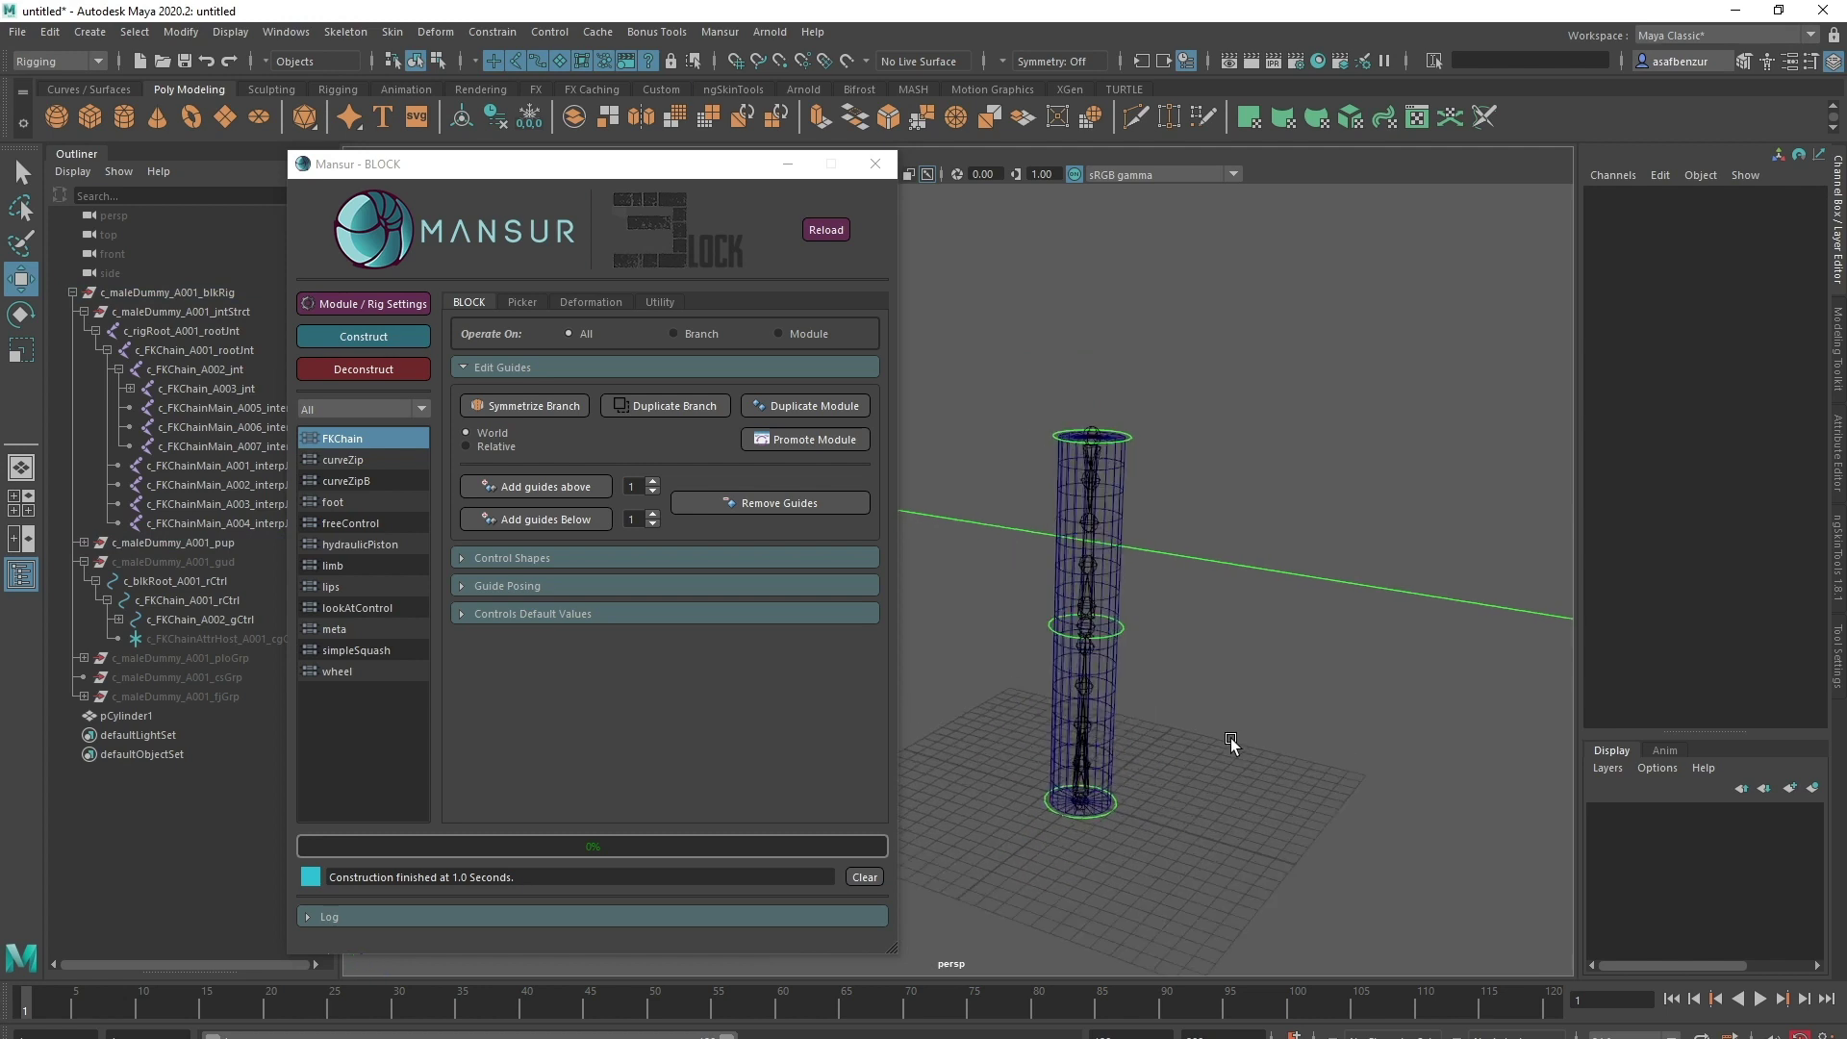
scroll(1232, 737, up, 3)
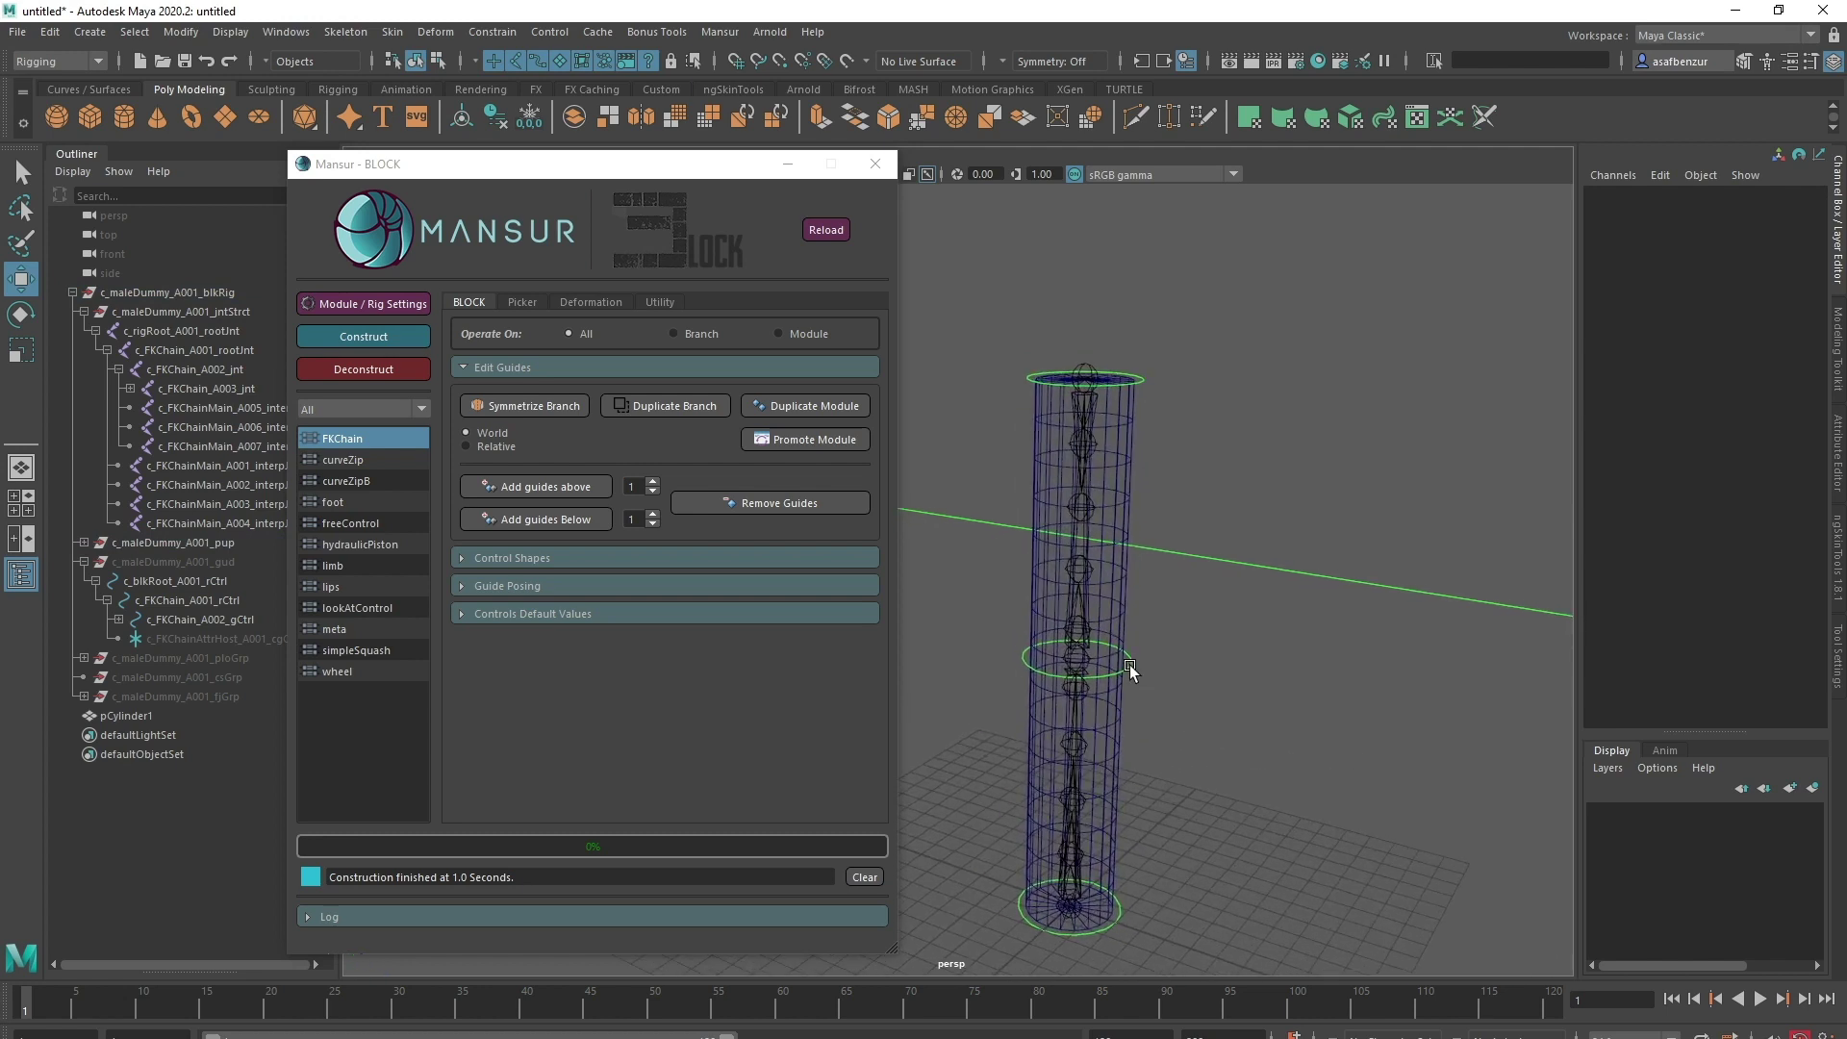
click(1129, 665)
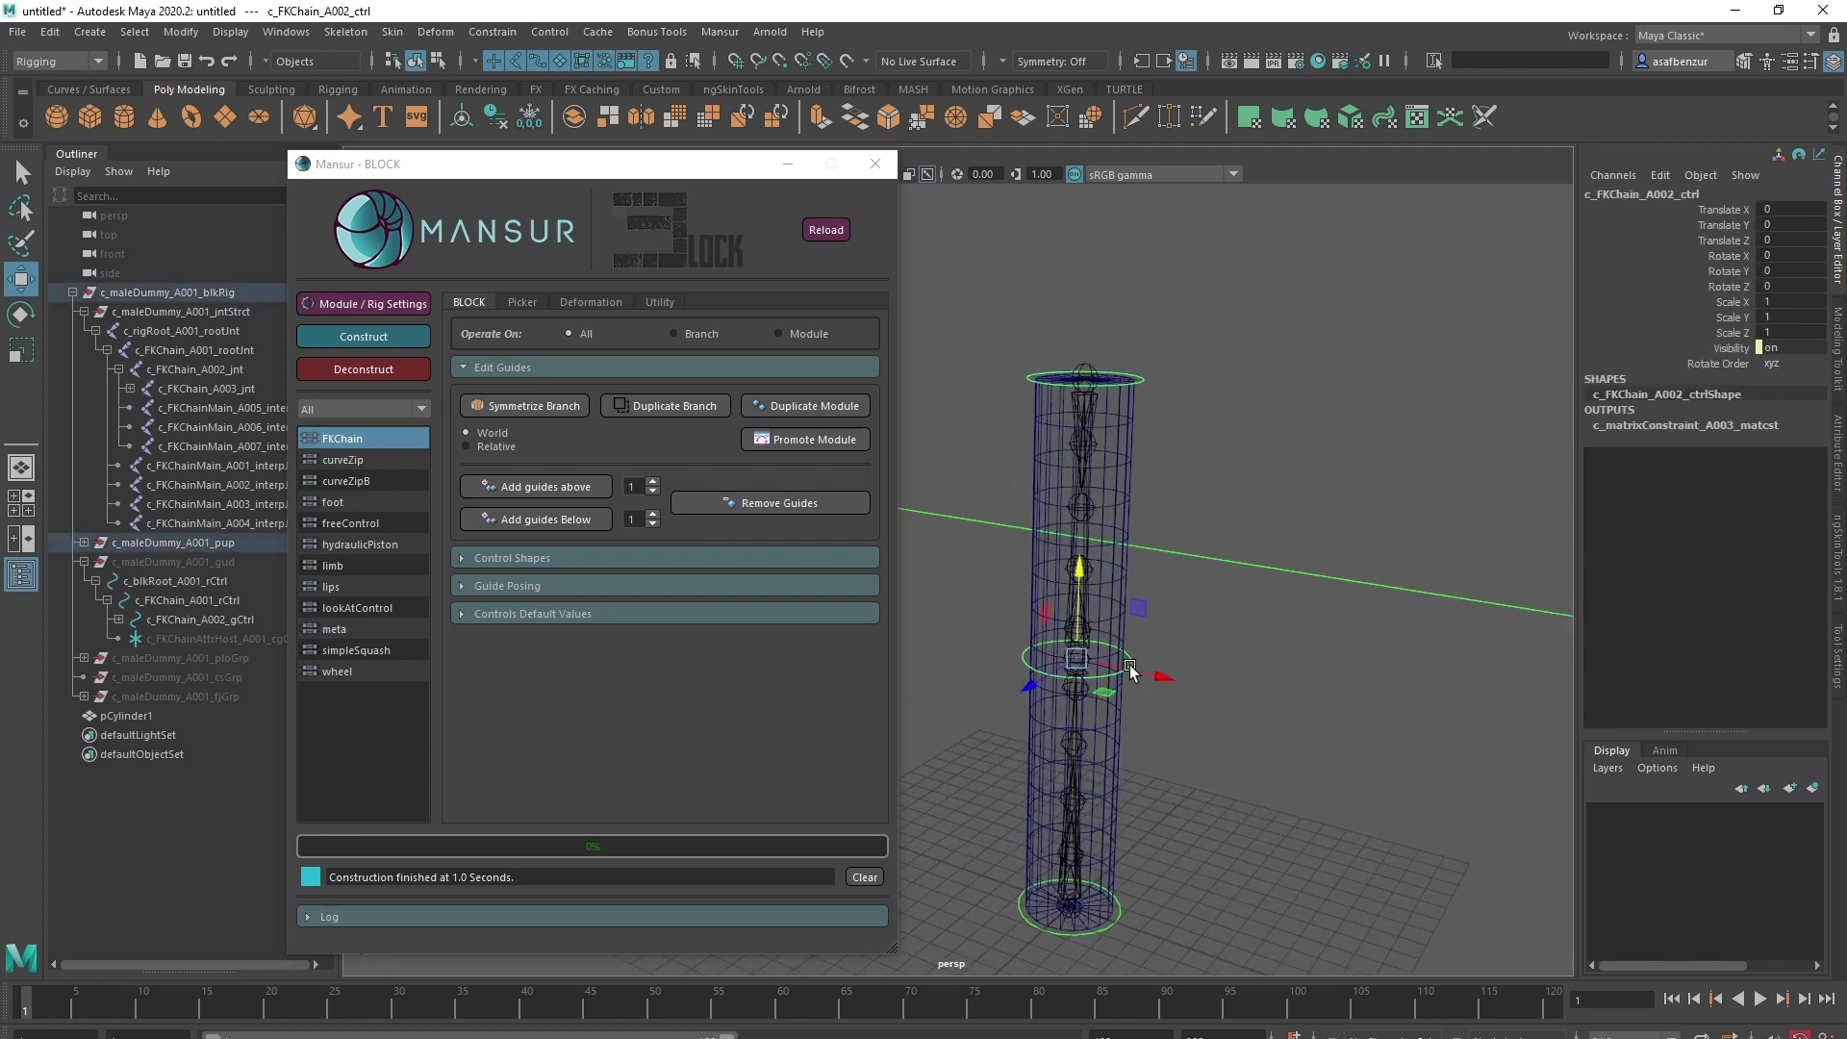
alt+middle_drag(1129, 666, 1249, 660)
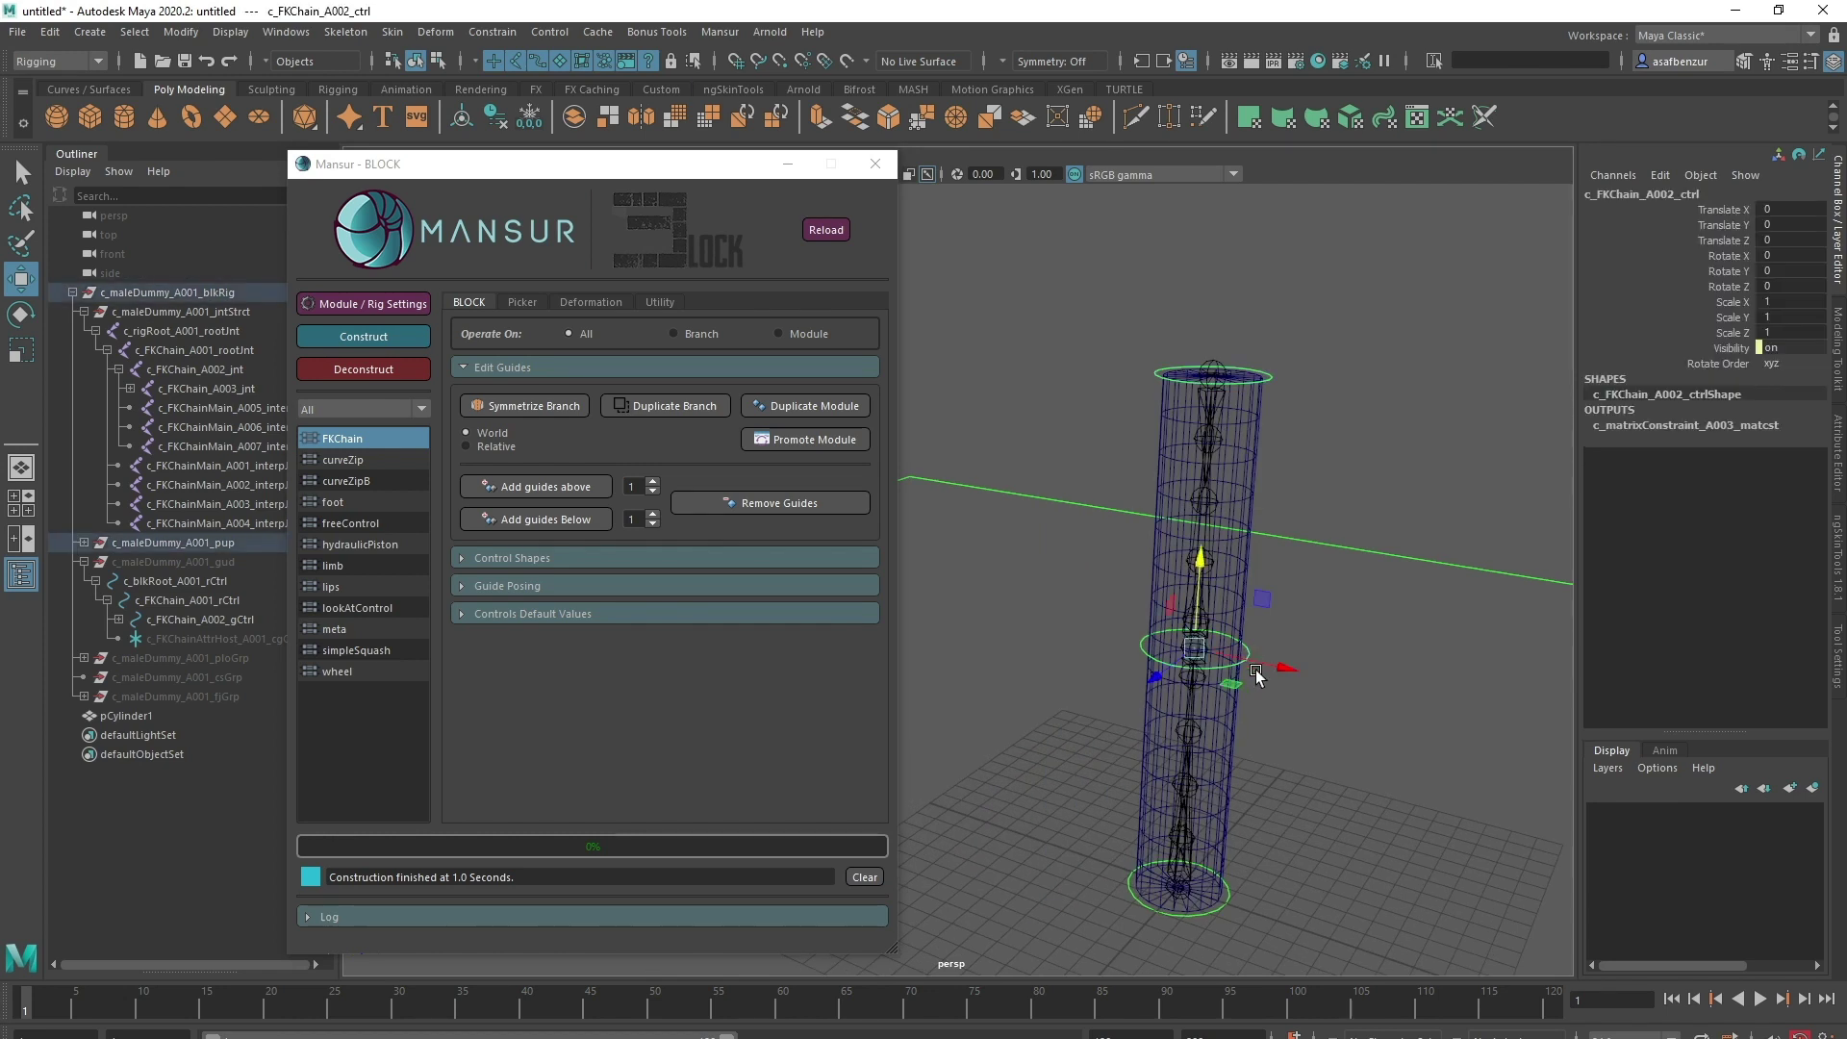
Step: Rotate the middle control in Z to bend the cylinder, then undo the rotation
key(e)
drag(1244, 594, 1220, 670)
key(ctrl+z)
Step: Move the middle control up in Y to stretch the cylinder, then return it to 0
key(w)
drag(1202, 559, 1185, 478)
key(ctrl+z)
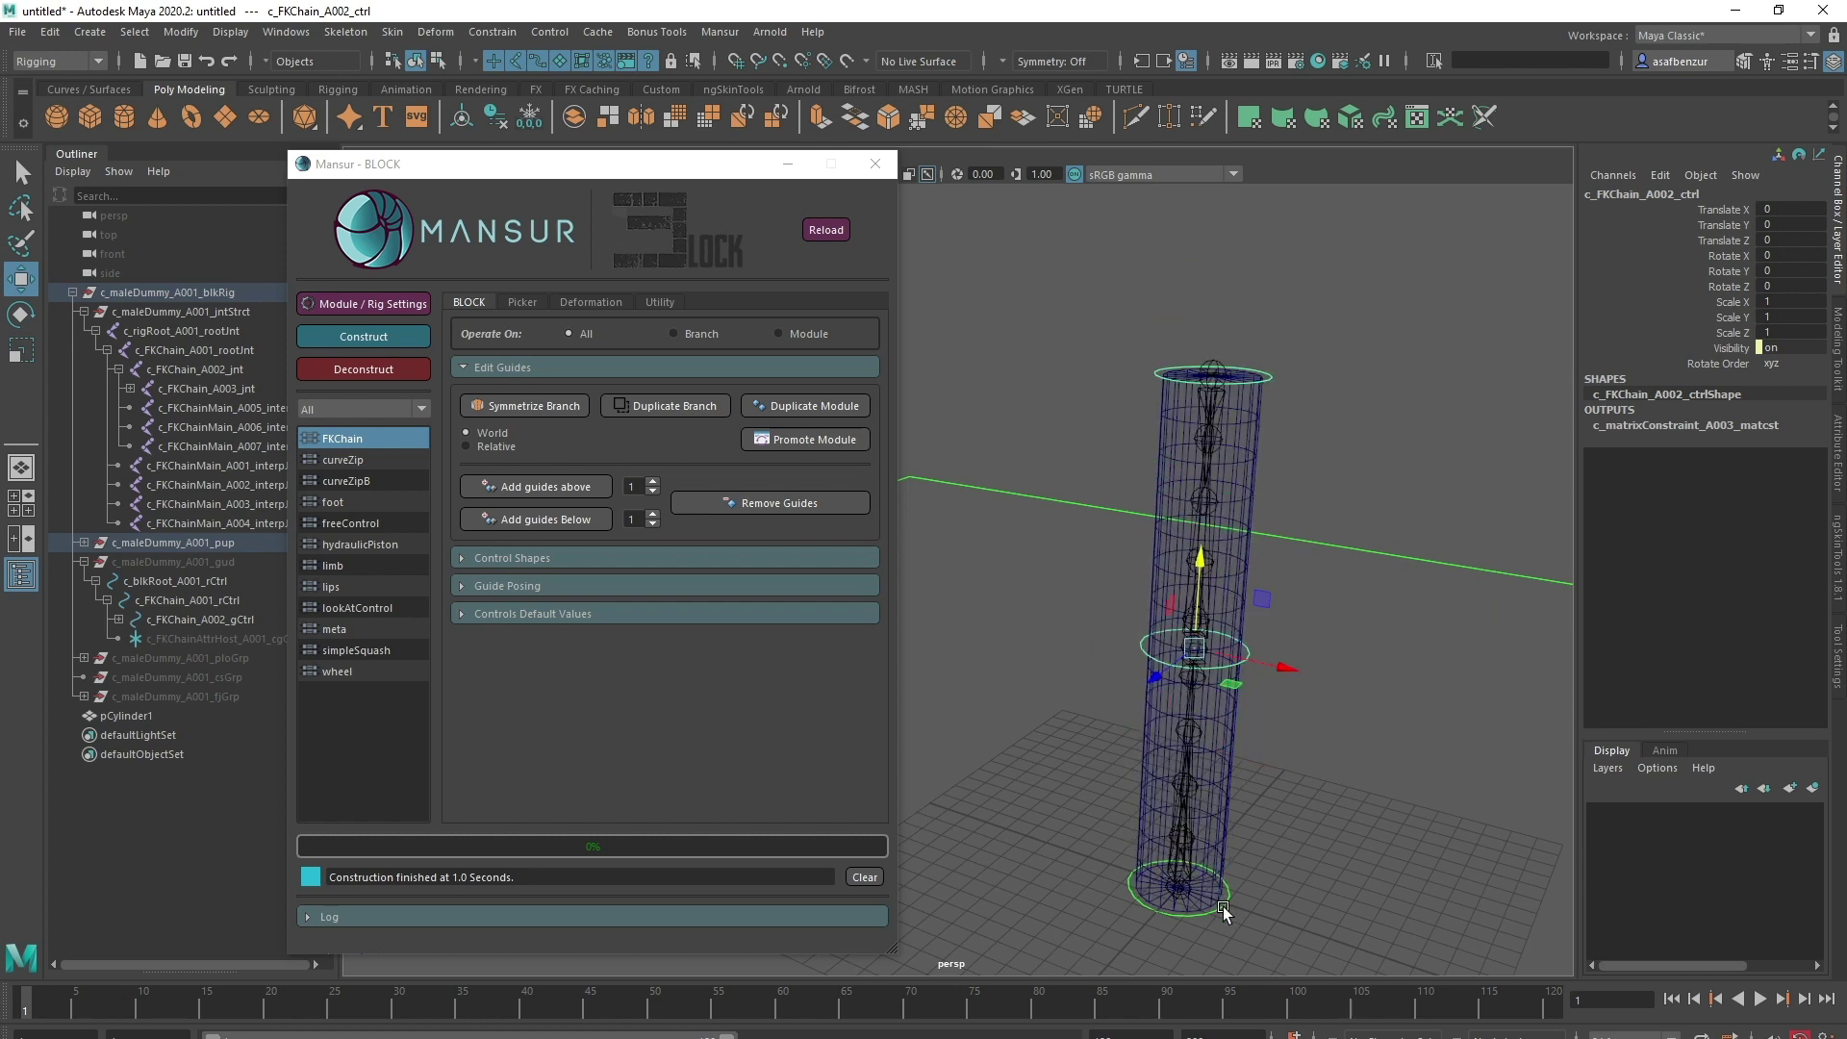